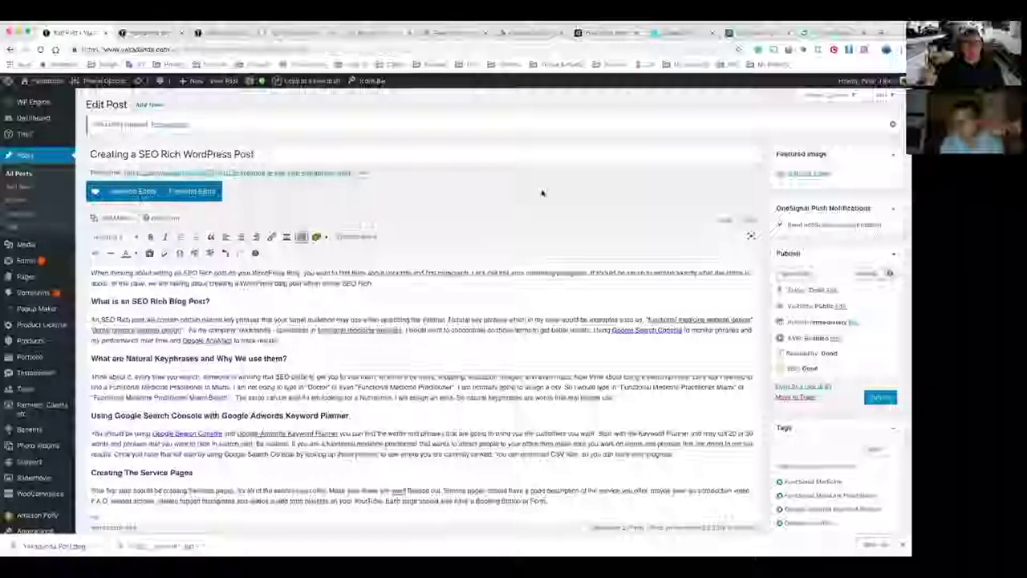
# Highlight the post's opening paragraph above the "What is an SEO Rich Blog Post?" heading to review it.
pyautogui.click(439, 282)
pyautogui.moveTo(439, 286); pyautogui.dragTo(126, 264)
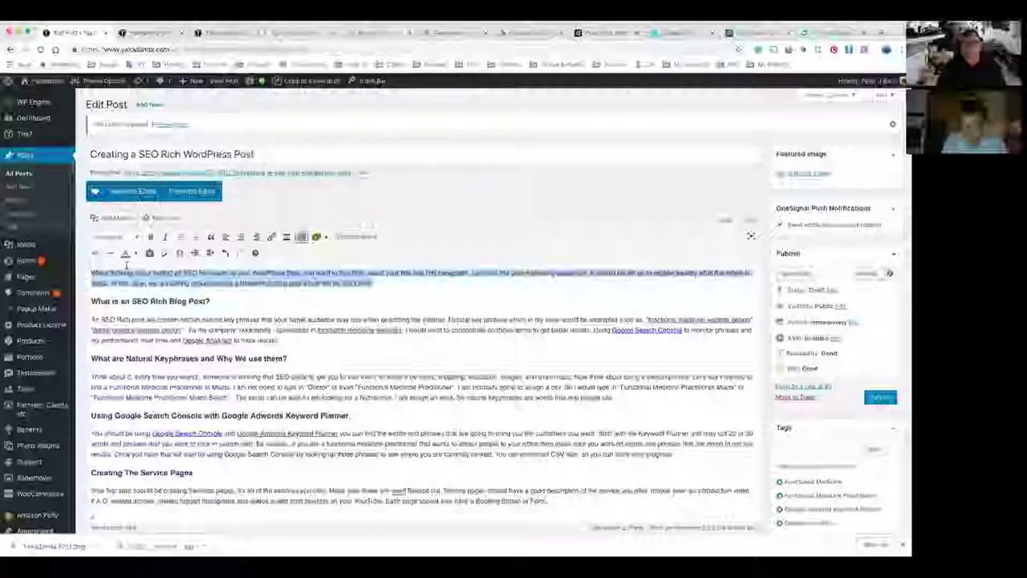
pyautogui.moveTo(126, 265); pyautogui.dragTo(202, 276)
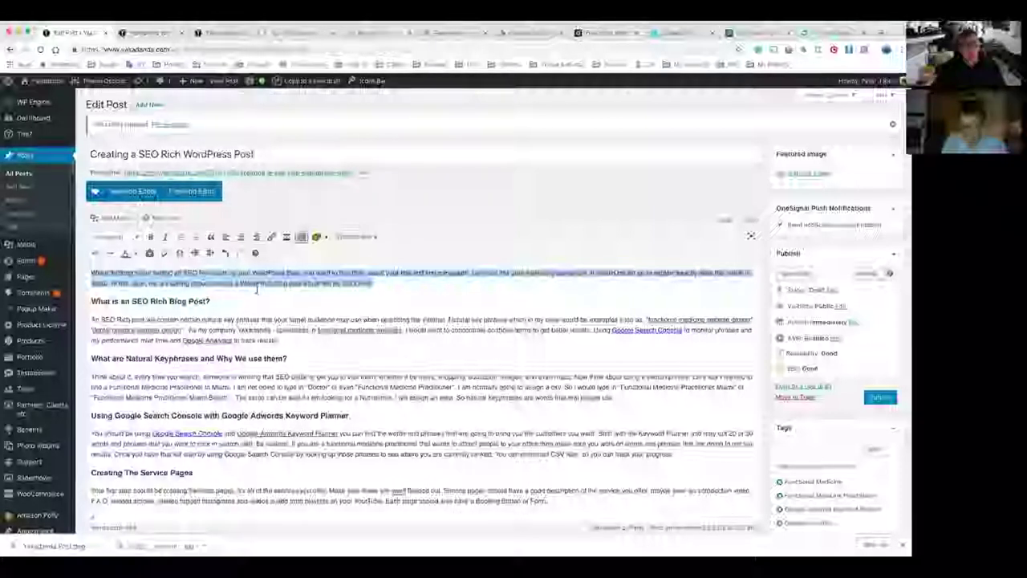
pyautogui.click(483, 295)
pyautogui.moveTo(408, 285); pyautogui.dragTo(146, 262)
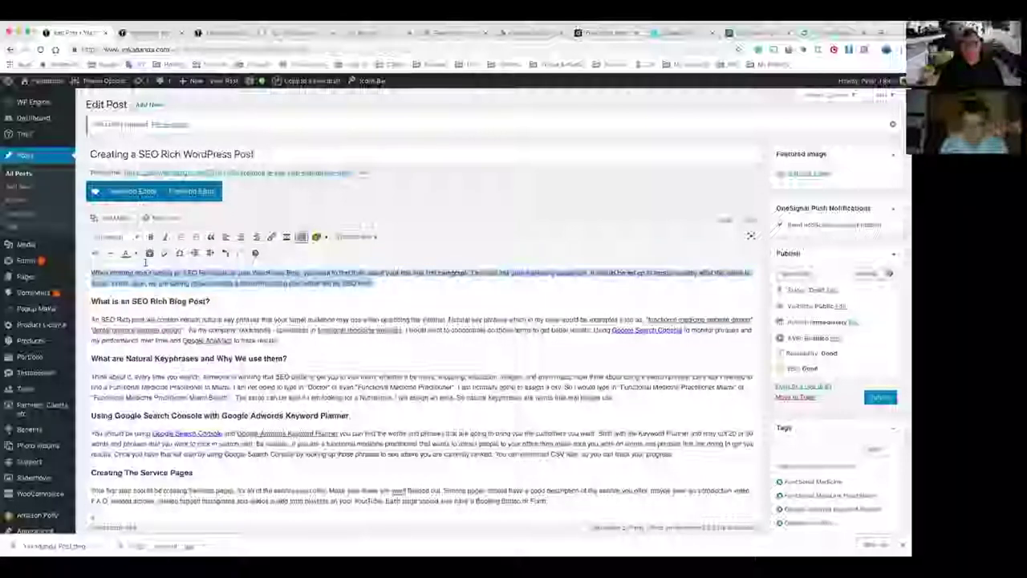
pyautogui.click(385, 283)
pyautogui.moveTo(385, 284); pyautogui.dragTo(91, 268)
pyautogui.click(91, 268)
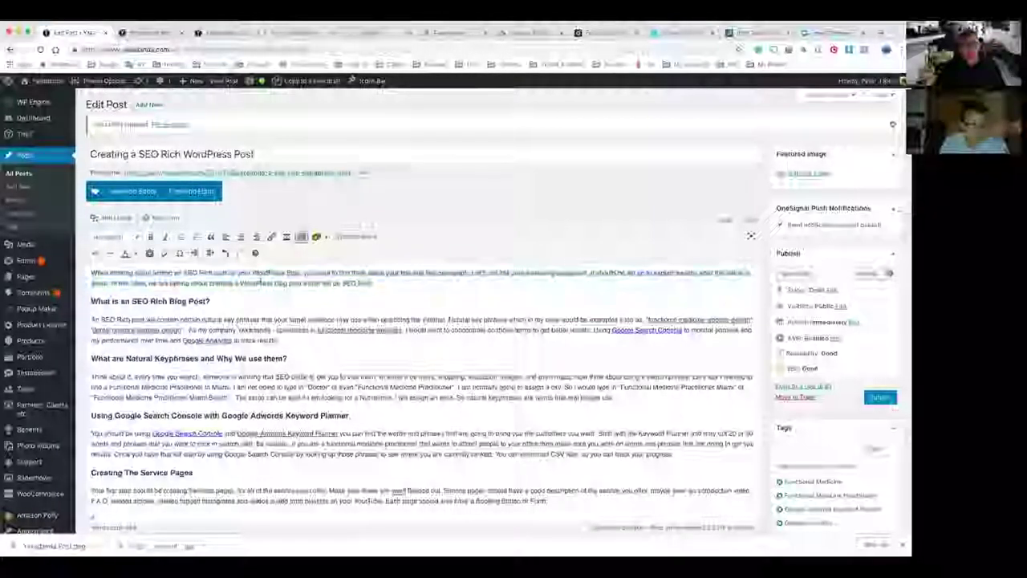
# Compare the keyphrase "SEO Rich WordPress" in the post title with the "SEO Rich" wording in the opening paragraph.
pyautogui.moveTo(138, 154); pyautogui.dragTo(231, 153)
pyautogui.click(182, 154)
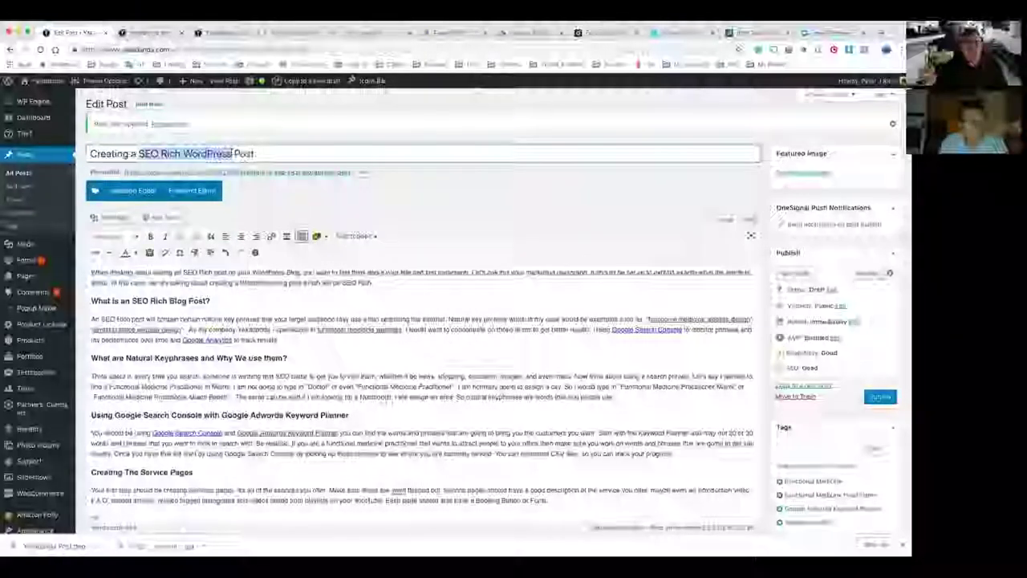
pyautogui.click(355, 211)
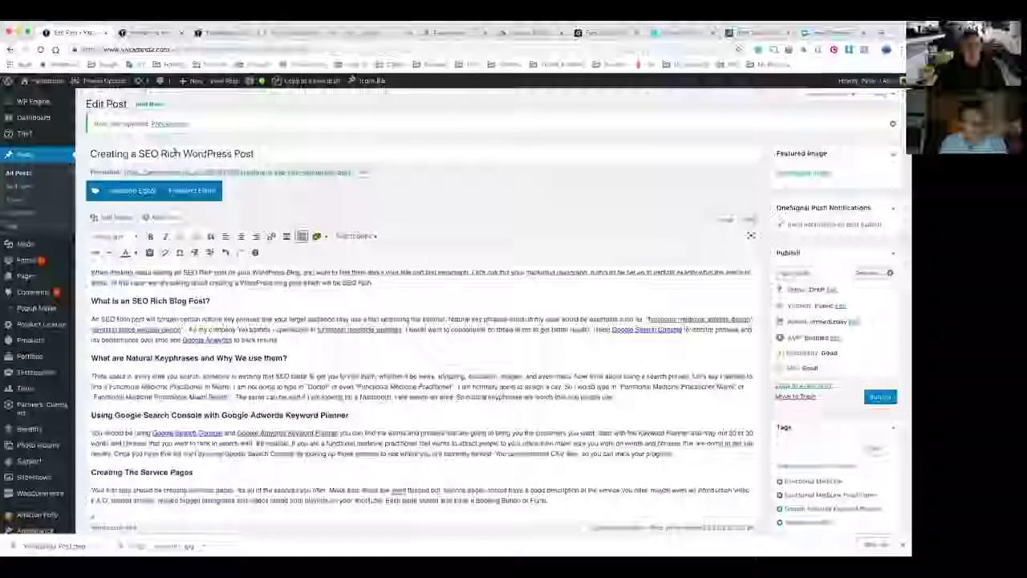
pyautogui.tripleClick(358, 282)
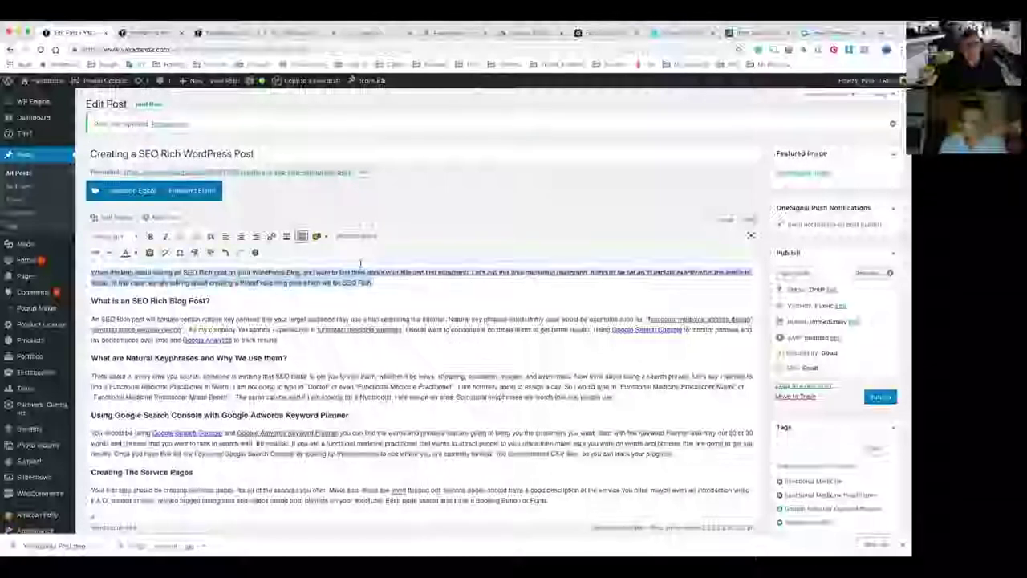
pyautogui.click(358, 285)
pyautogui.moveTo(183, 273); pyautogui.dragTo(215, 273)
pyautogui.moveTo(343, 283); pyautogui.dragTo(371, 282)
pyautogui.moveTo(183, 273); pyautogui.dragTo(213, 273)
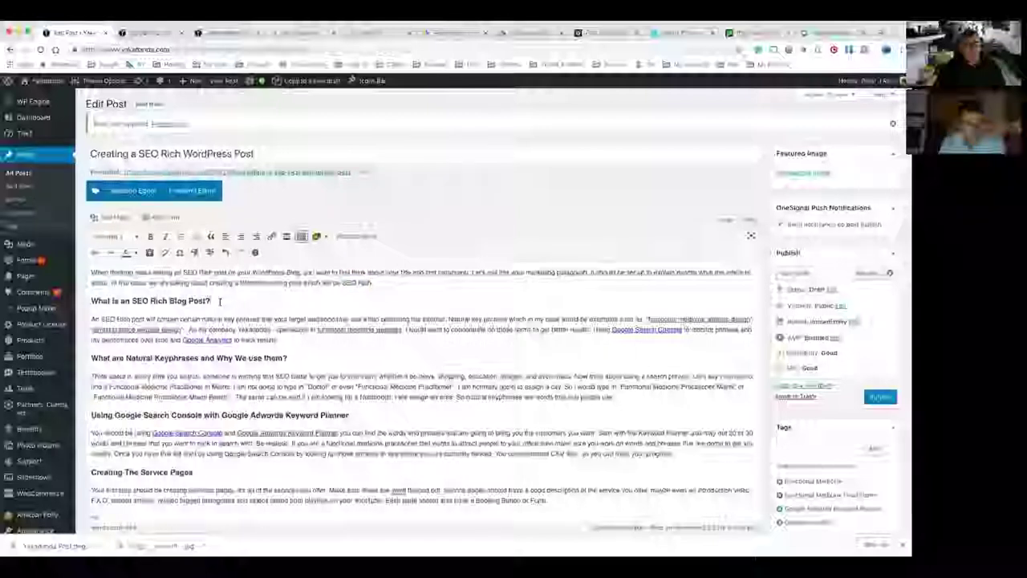
# Review the "What is an SEO Rich Blog Post?" heading, its paragraph and the subheadings further down the post.
pyautogui.moveTo(211, 301); pyautogui.dragTo(80, 301)
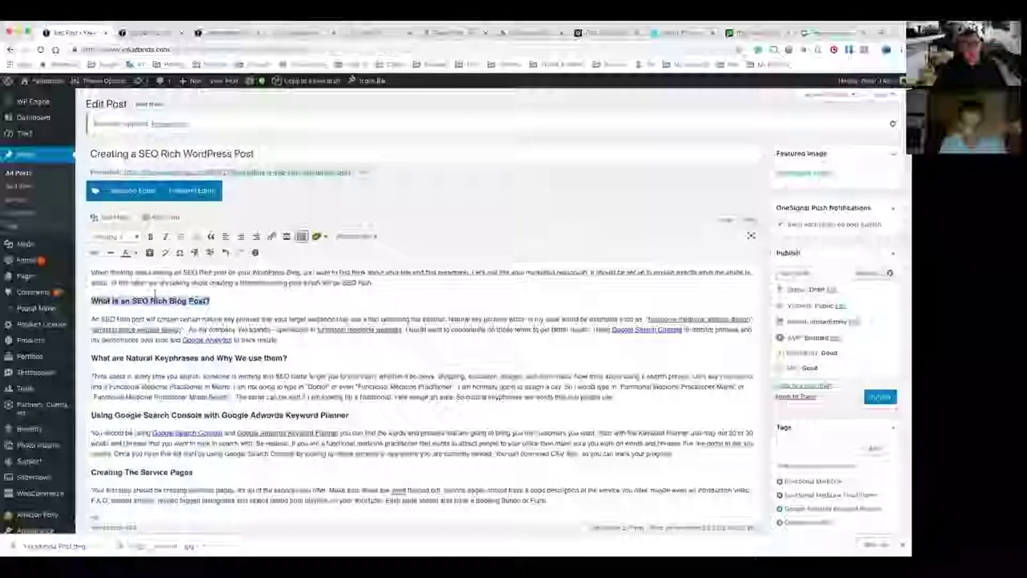
pyautogui.click(231, 377)
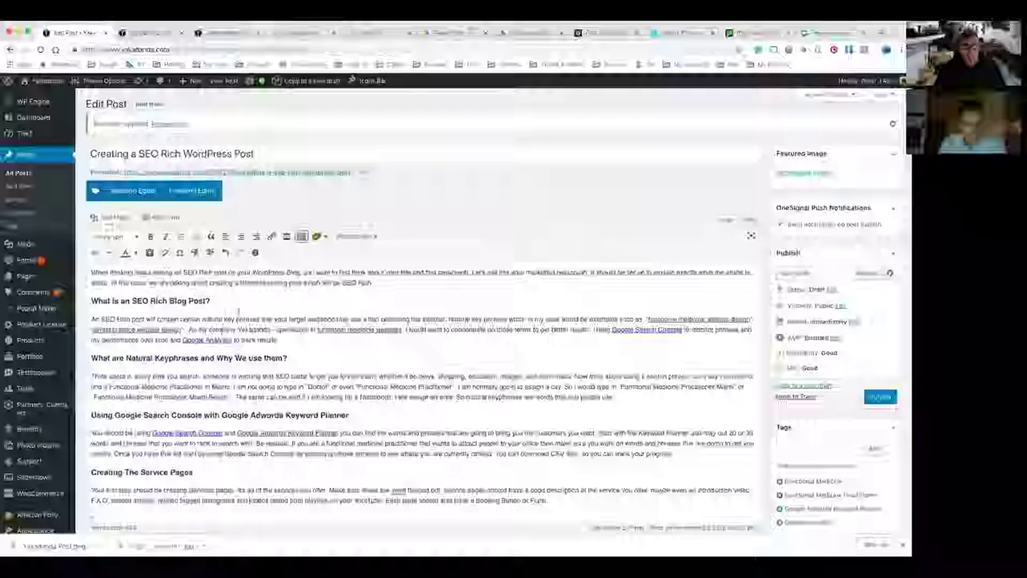
pyautogui.scroll(-3, 257, 337)
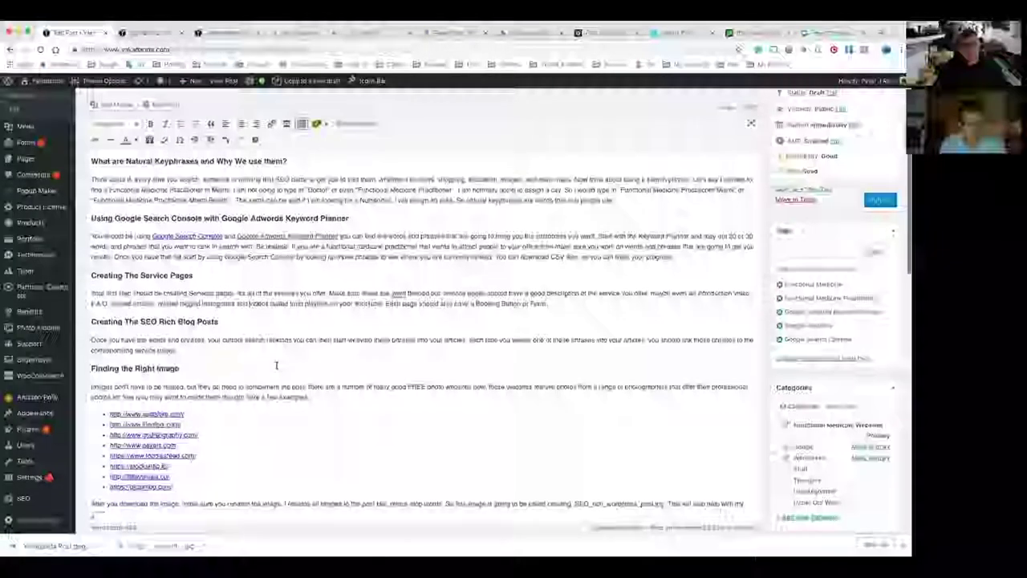
pyautogui.scroll(3, 276, 366)
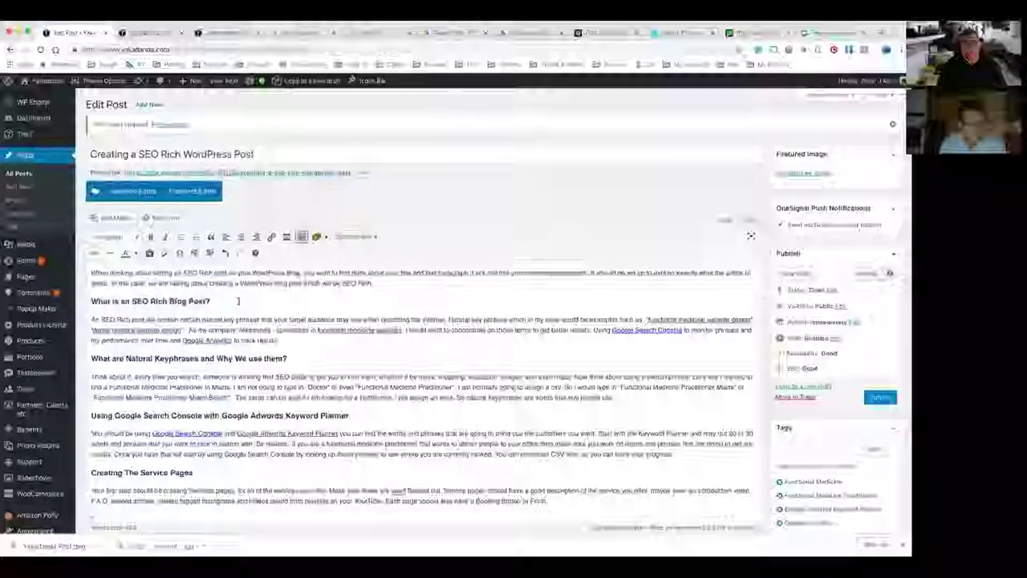
pyautogui.click(382, 283)
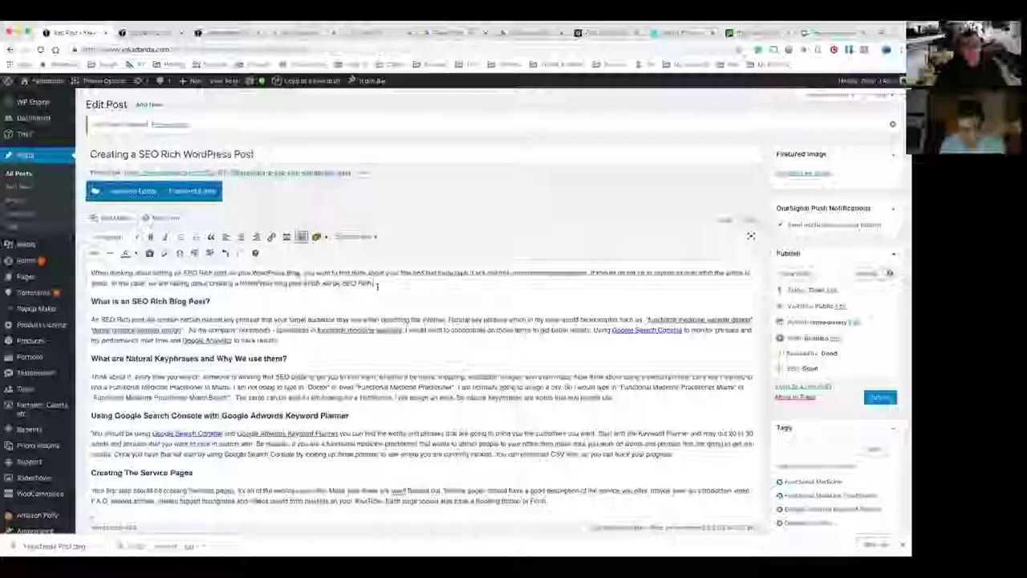
pyautogui.tripleClick(114, 319)
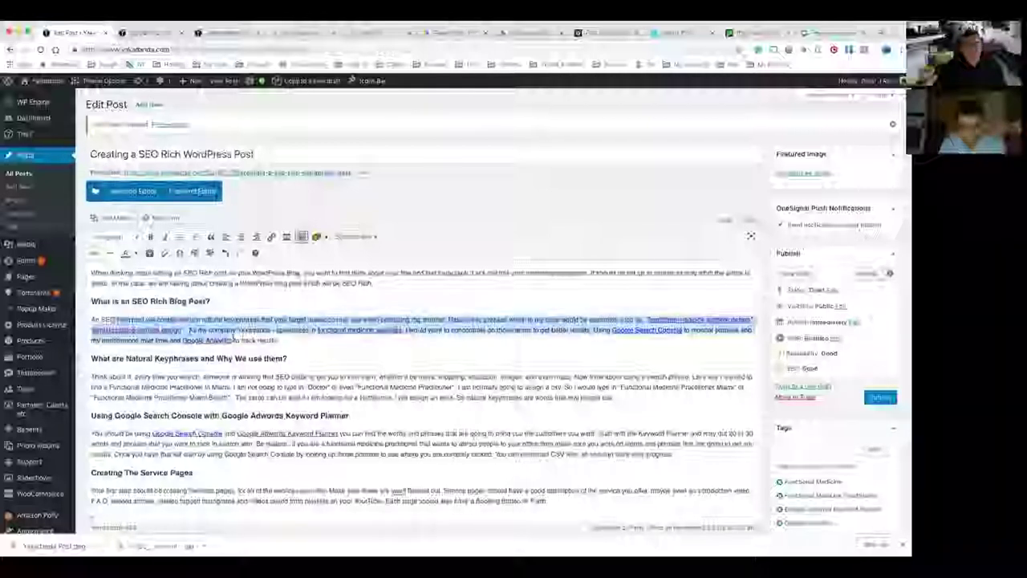
pyautogui.click(228, 303)
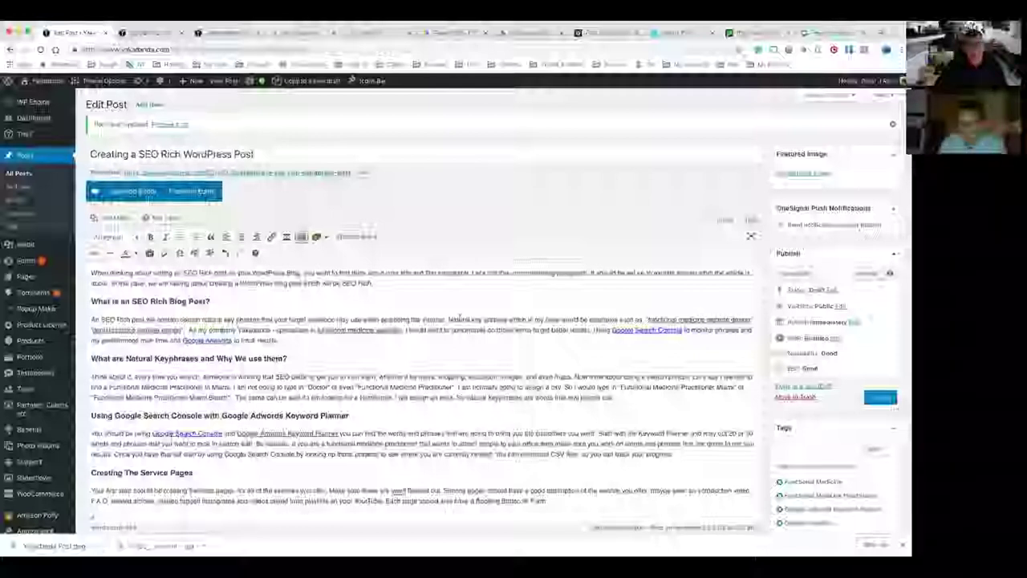
# Inspect the "functional medicine website design" keyphrase and its link target in the paragraph on SEO rich posts.
pyautogui.moveTo(647, 319); pyautogui.dragTo(274, 319)
pyautogui.click(494, 319)
pyautogui.click(648, 319)
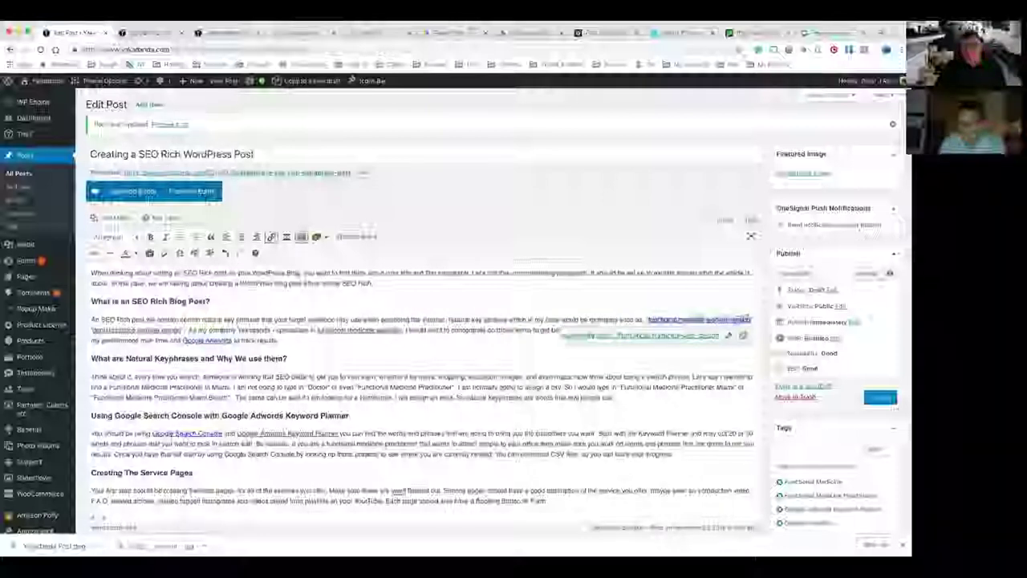
pyautogui.moveTo(649, 319); pyautogui.dragTo(752, 319)
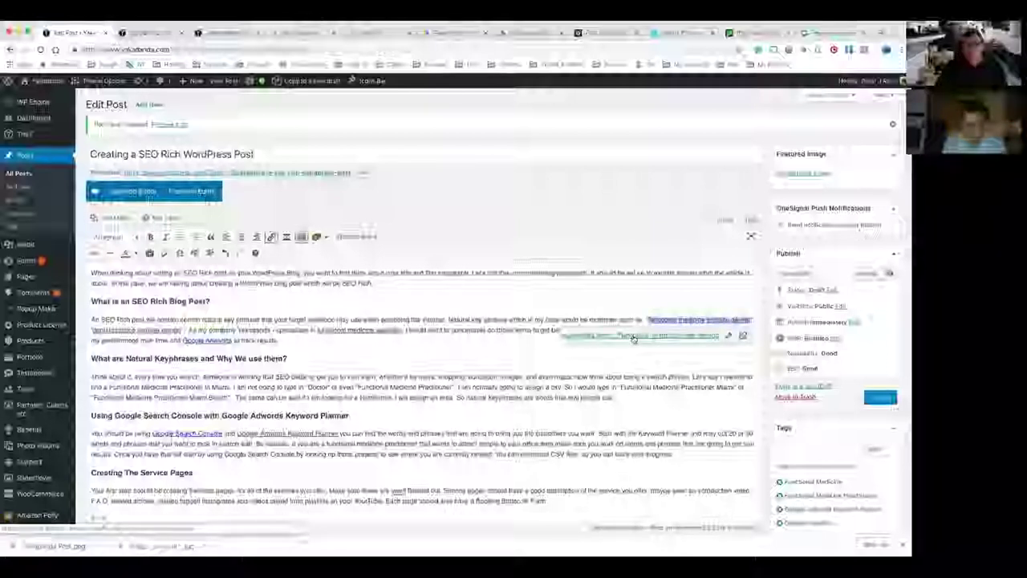
# Look through the Yakadanda services page and the WordPress Functional Medicine Web Design page on the live site.
pyautogui.click(152, 33)
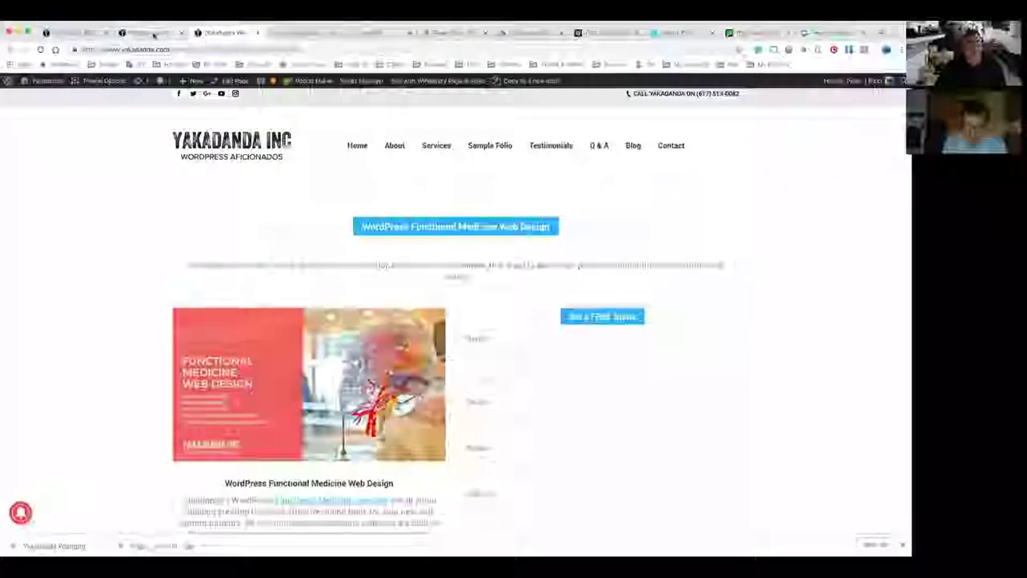
pyautogui.scroll(-5, 356, 266)
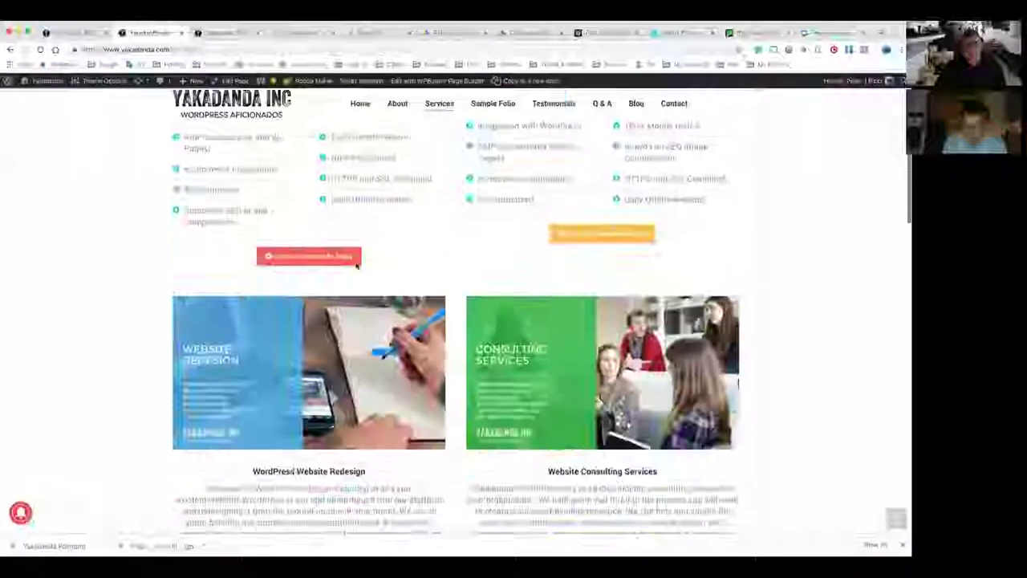
pyautogui.scroll(2, 356, 266)
pyautogui.scroll(-4, 353, 263)
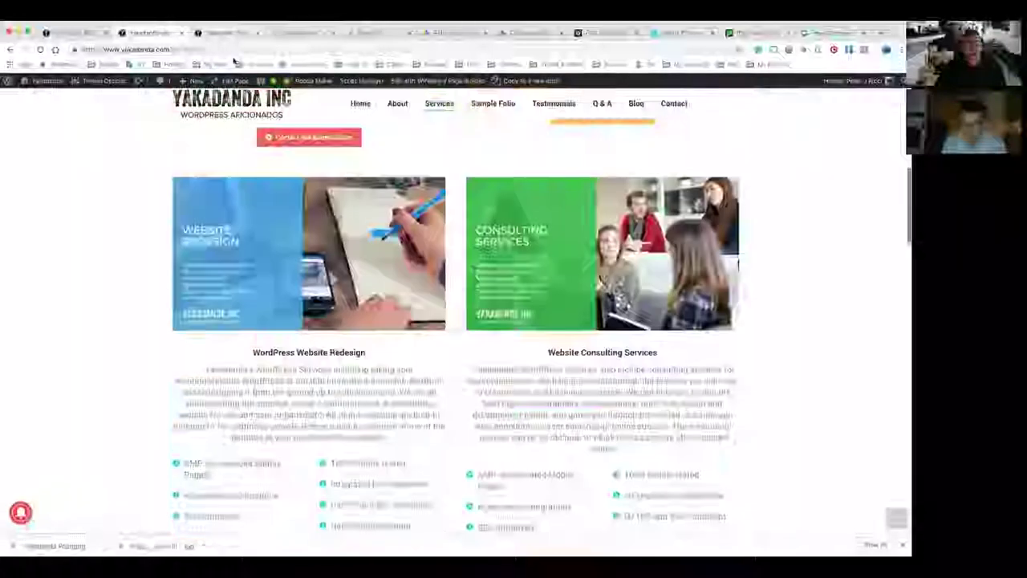
pyautogui.hotkey('ctrl', 'Tab')
pyautogui.scroll(2, 341, 250)
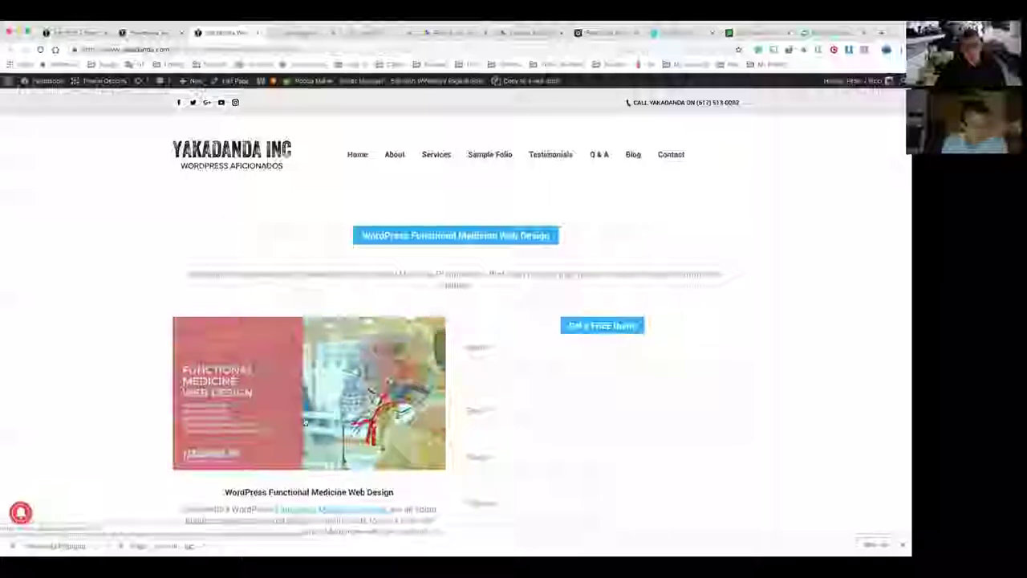
pyautogui.scroll(-1, 282, 514)
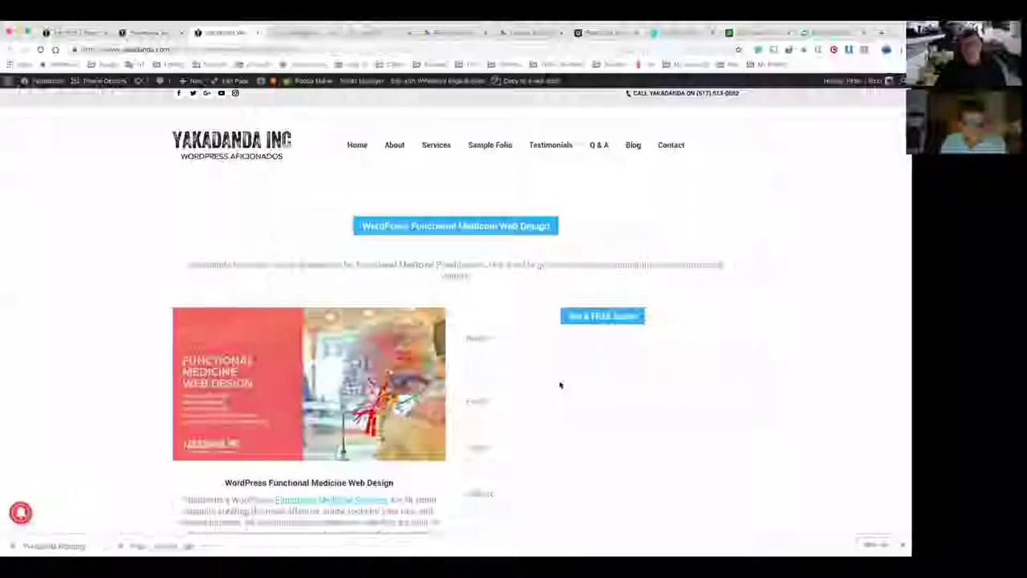
pyautogui.scroll(-5, 307, 263)
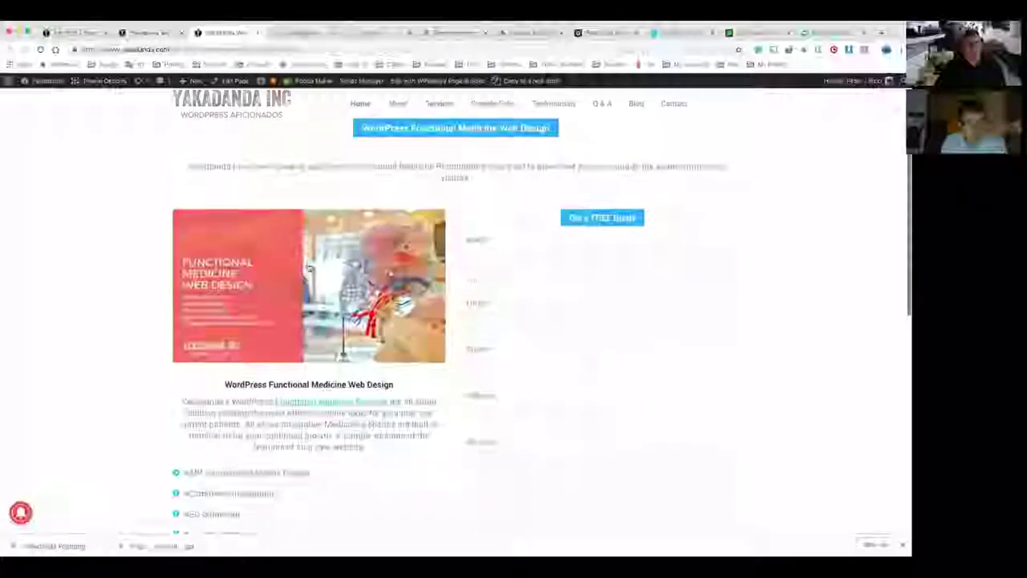
pyautogui.scroll(5, 308, 267)
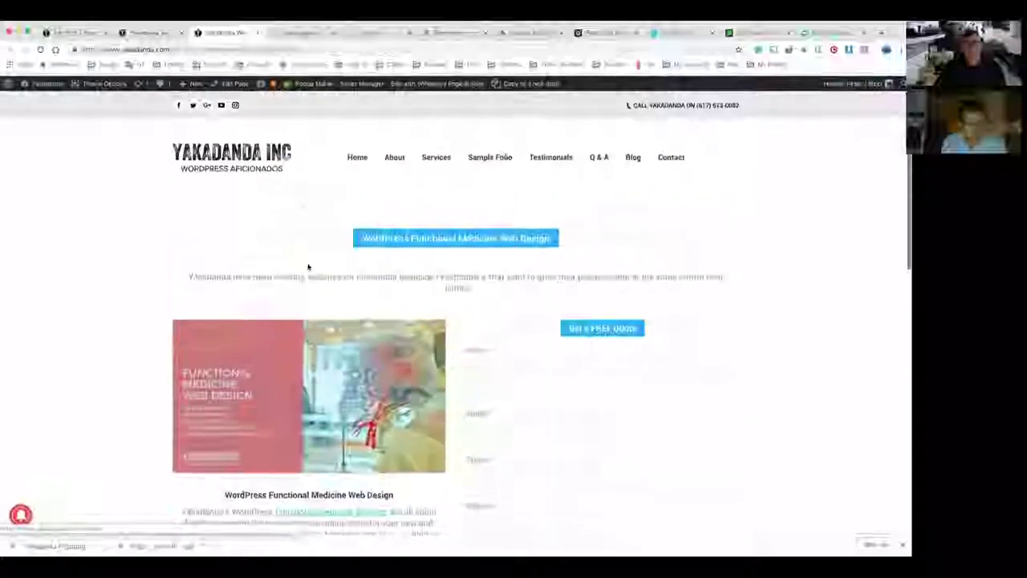
# Return to the post editor and check the "functional medicine websites" and "Google Search Console" links in the paragraph on SEO rich posts.
pyautogui.click(90, 34)
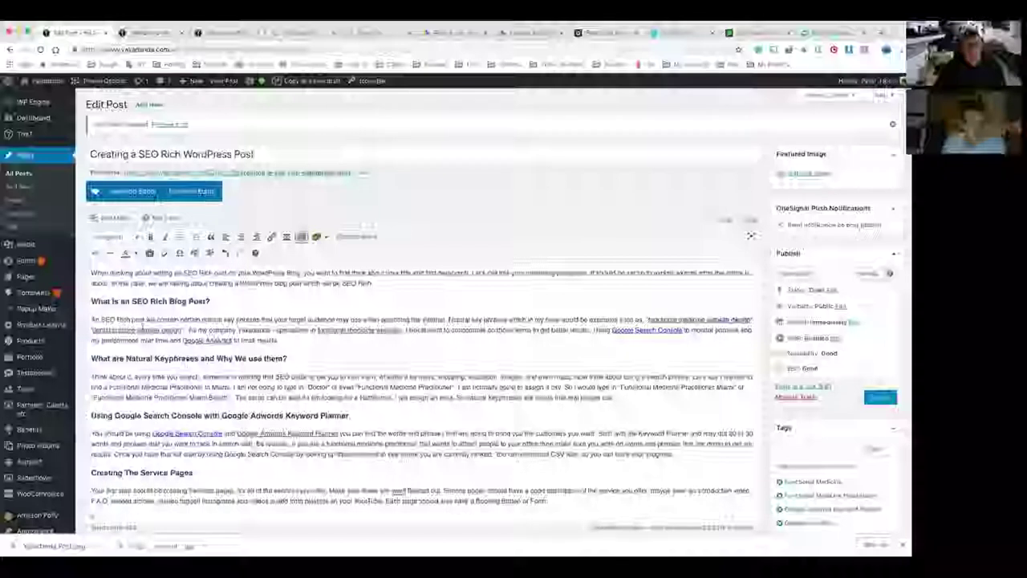
pyautogui.click(143, 330)
pyautogui.click(349, 329)
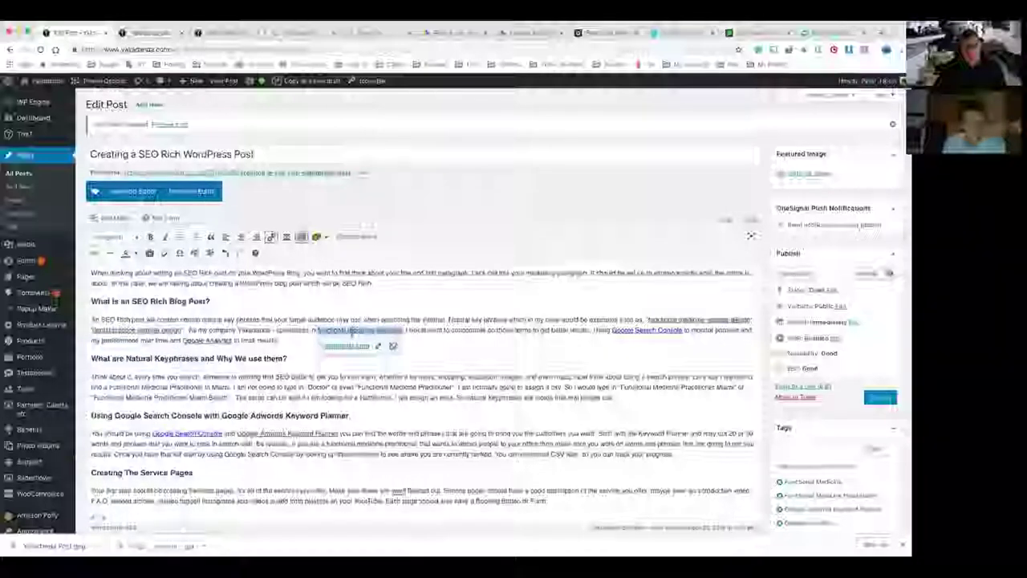
pyautogui.click(464, 329)
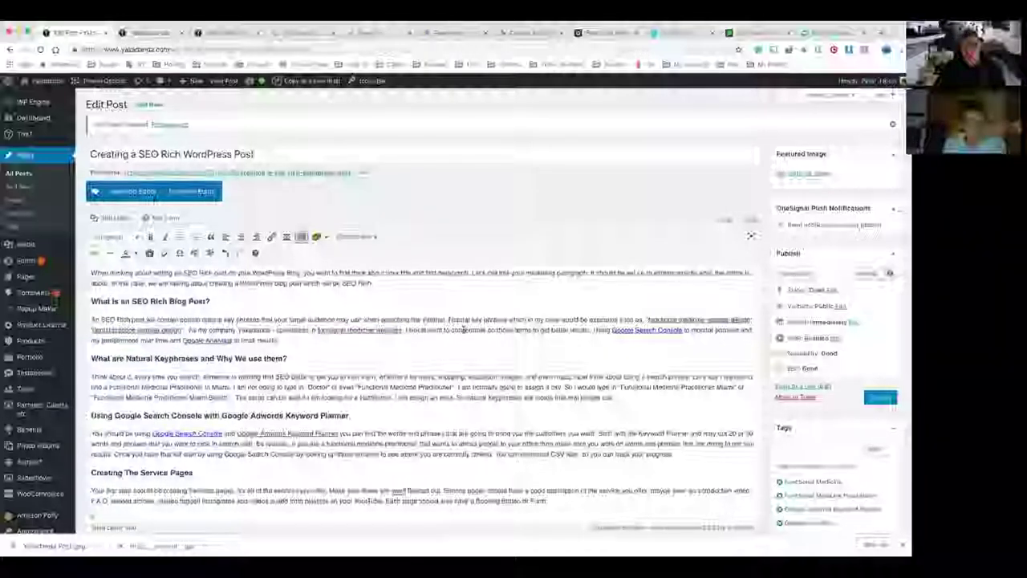
pyautogui.click(627, 329)
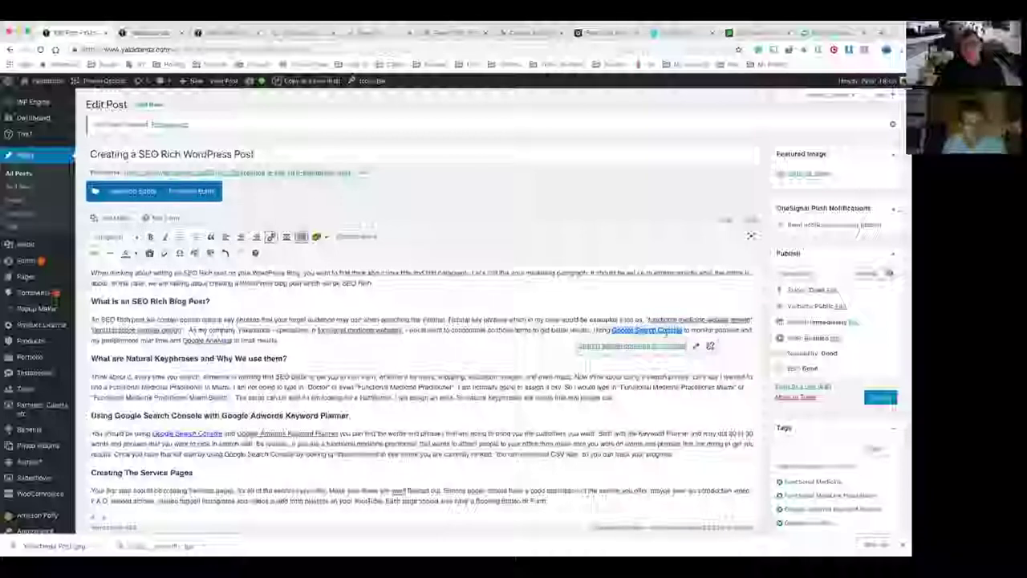
pyautogui.click(699, 319)
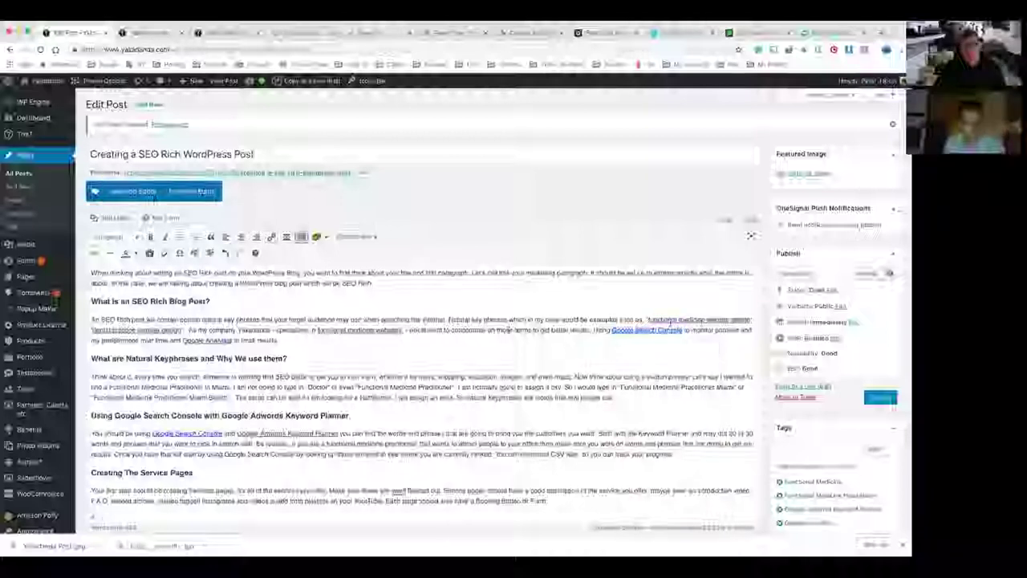
# Examine the URL and link text in the "functional medicine website design" link settings, close them unchanged, and highlight the surrounding paragraph.
pyautogui.click(700, 319)
pyautogui.click(728, 335)
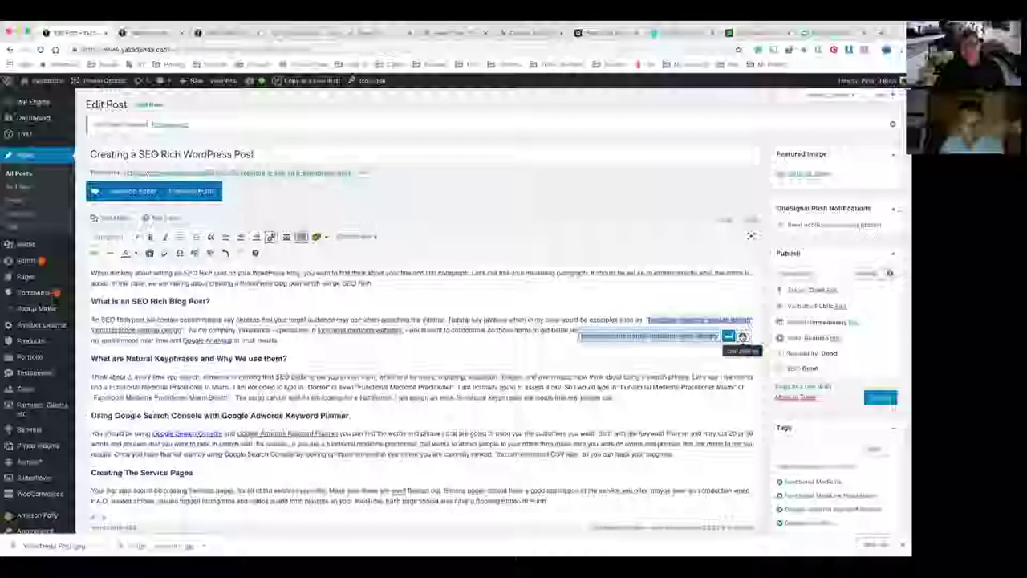
pyautogui.click(742, 337)
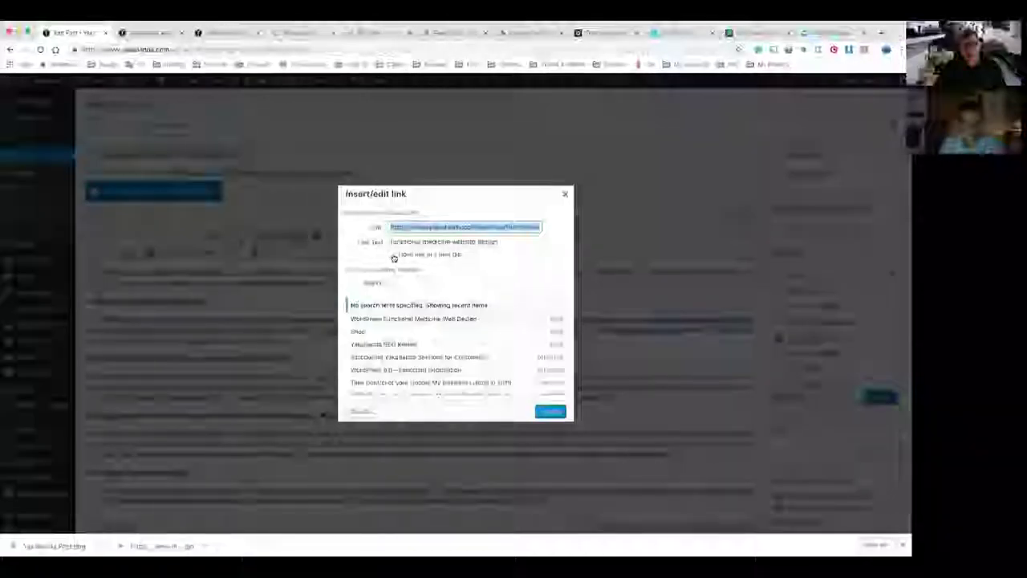
pyautogui.moveTo(519, 242); pyautogui.dragTo(343, 243)
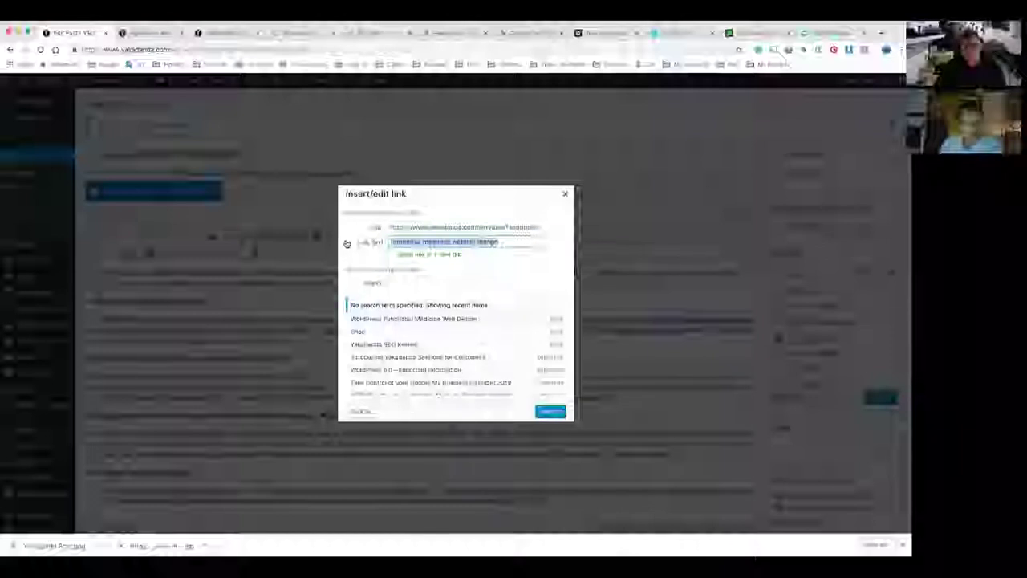
pyautogui.tripleClick(505, 230)
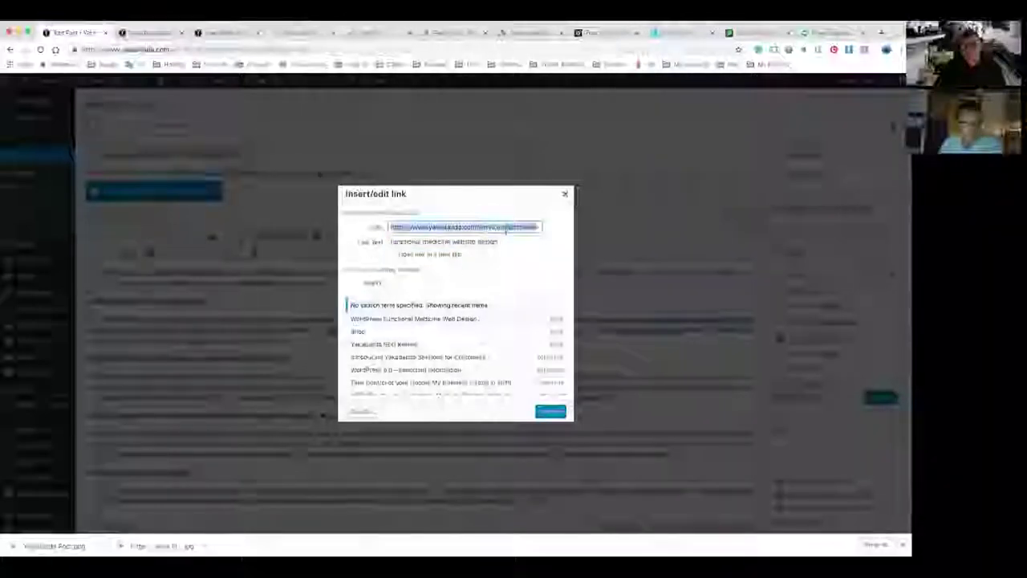
pyautogui.click(567, 195)
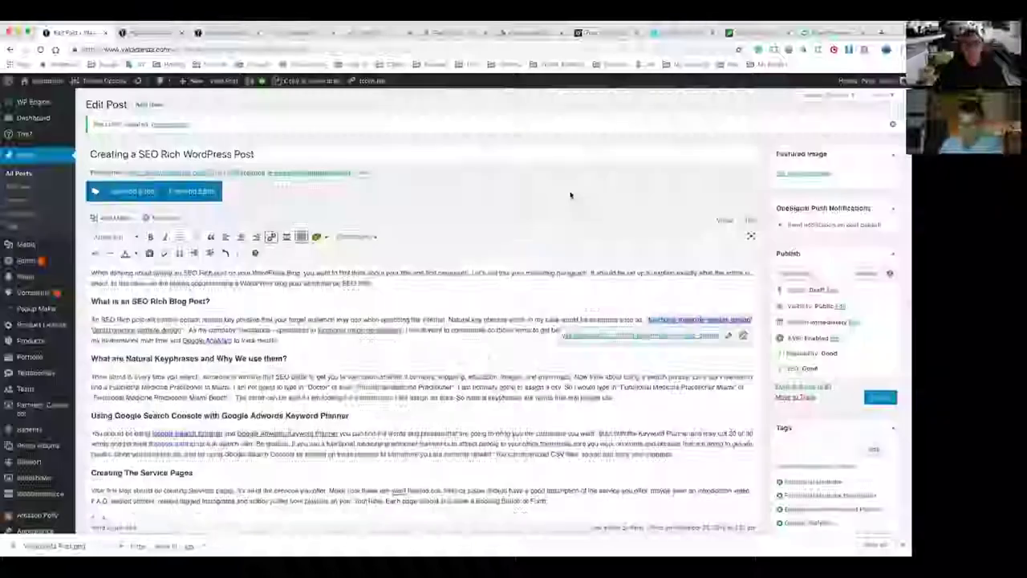
pyautogui.tripleClick(308, 344)
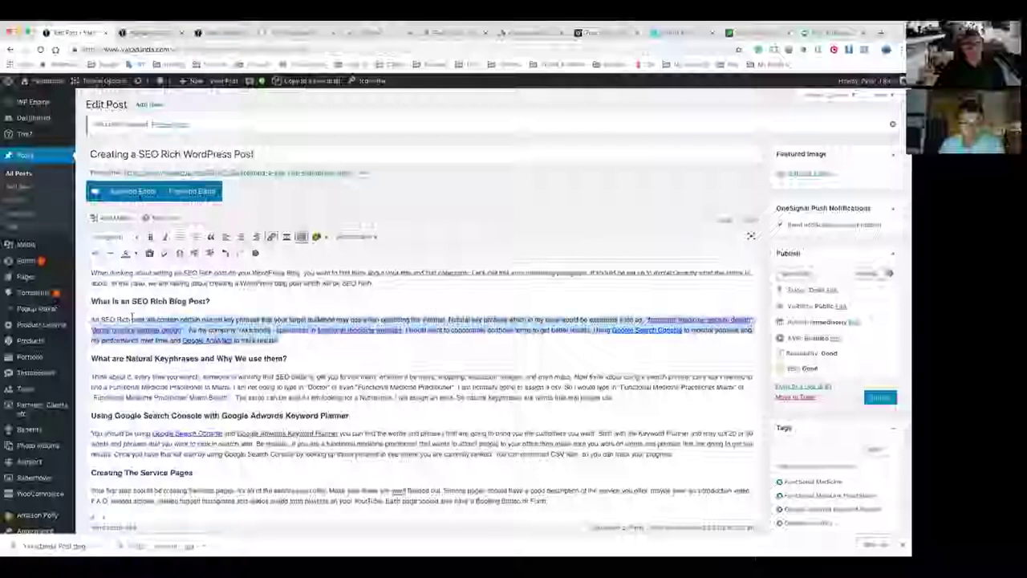
# Clear the paragraph highlight and review the section on what natural keyphrases are and why they are used.
pyautogui.click(229, 296)
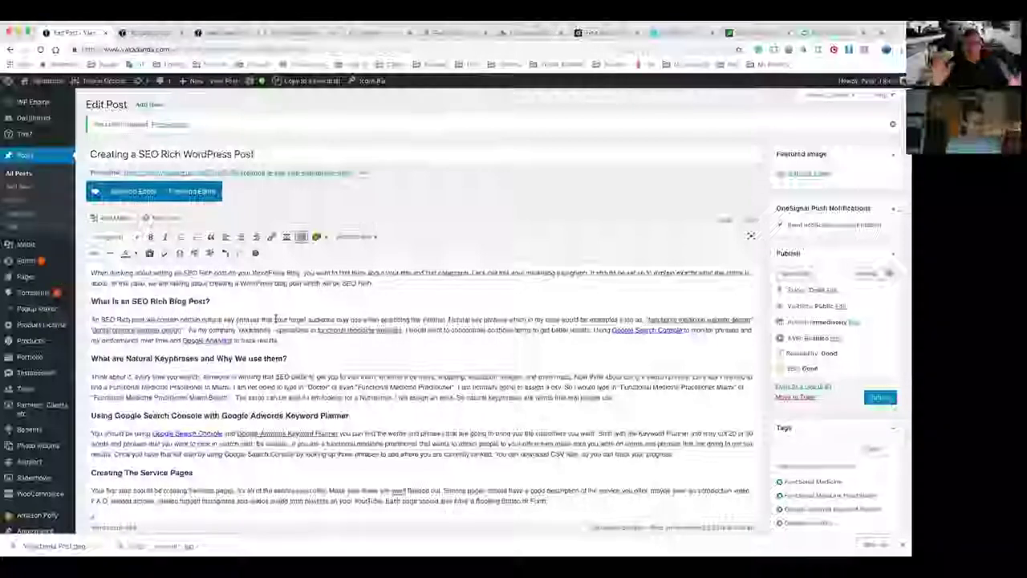
pyautogui.moveTo(615, 397); pyautogui.dragTo(324, 359)
pyautogui.click(324, 359)
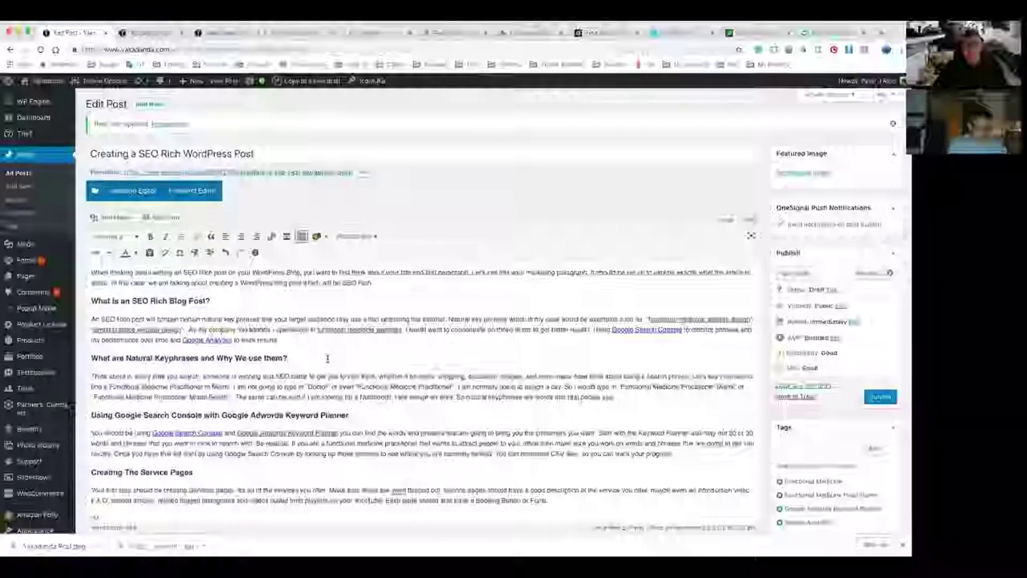
pyautogui.moveTo(221, 383); pyautogui.dragTo(554, 397)
pyautogui.click(228, 331)
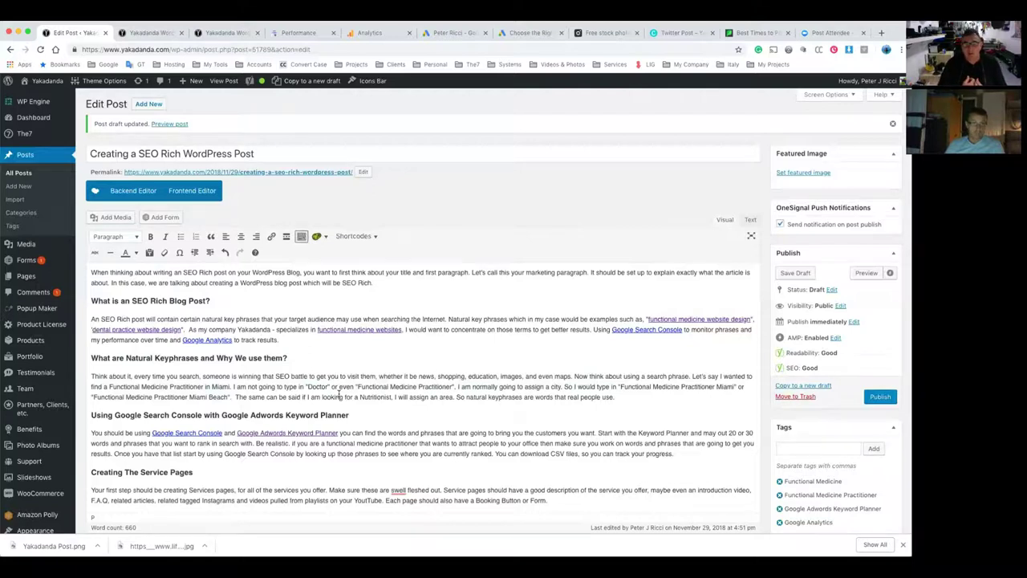
# Examine the "Functional Medicine Practitioner Miami" and Nutritionist search examples in the natural keyphrases paragraph.
pyautogui.moveTo(621, 386); pyautogui.dragTo(615, 397)
pyautogui.click(619, 386)
pyautogui.click(620, 386)
pyautogui.click(624, 396)
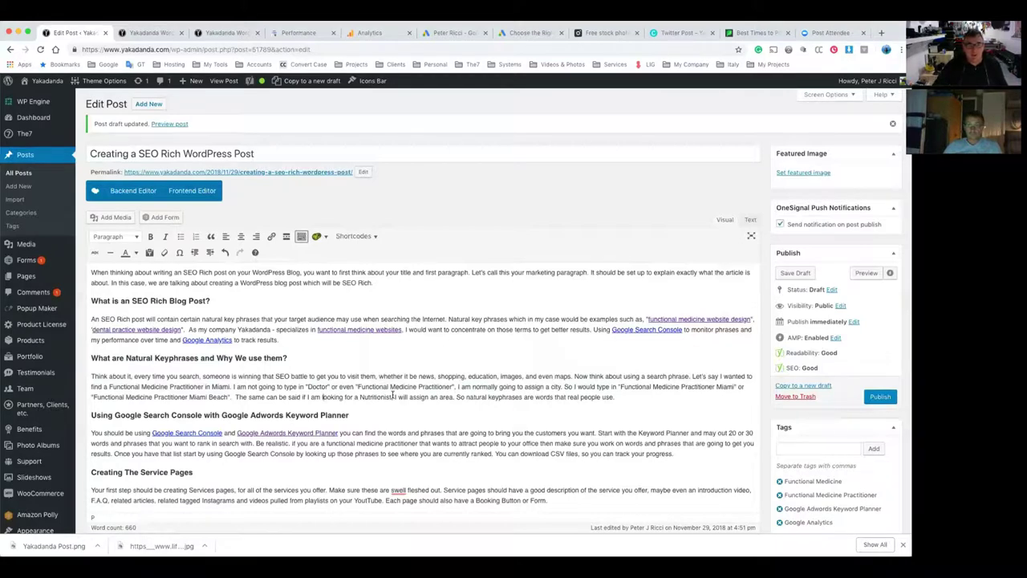
pyautogui.moveTo(392, 396); pyautogui.dragTo(369, 370)
pyautogui.click(366, 368)
# Highlight the Keyword Planner subheading text, switch to Google Ads, and inspect the "functional medicine web design" and "functional medicine doctor near me" keyword ideas.
pyautogui.moveTo(115, 415); pyautogui.dragTo(222, 416)
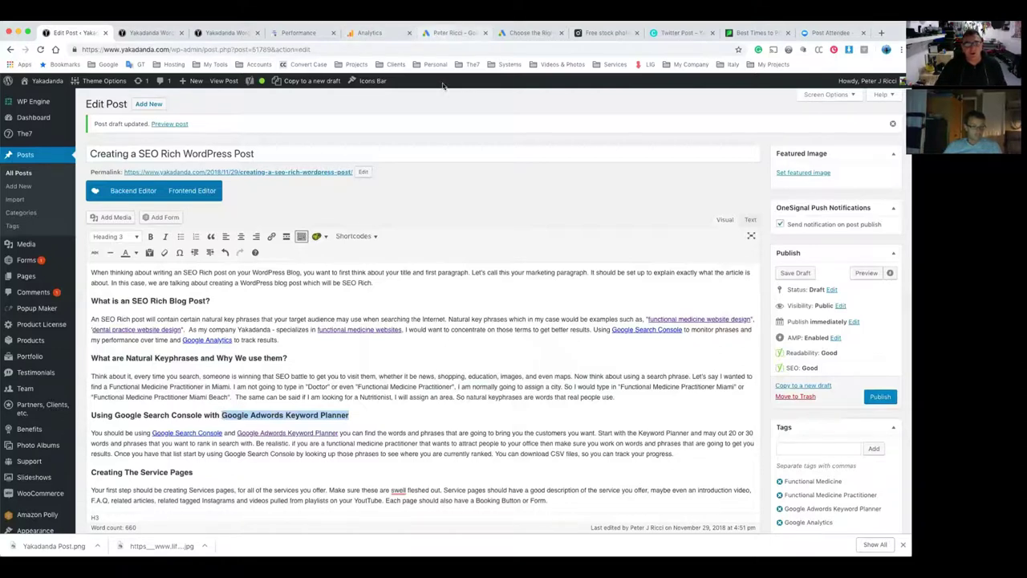
pyautogui.click(432, 36)
pyautogui.scroll(-2, 297, 273)
pyautogui.scroll(-1, 294, 284)
pyautogui.scroll(1, 280, 301)
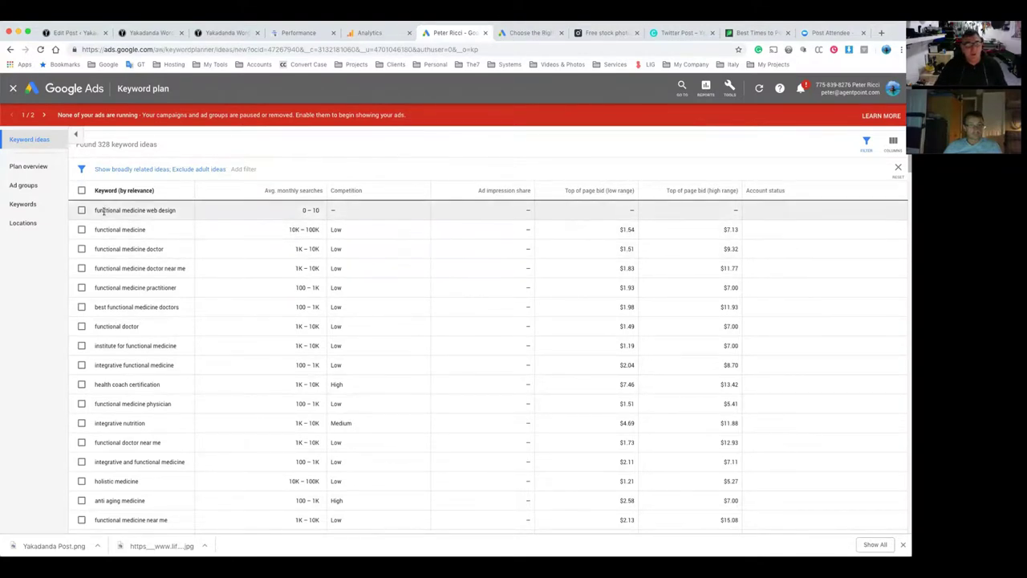
pyautogui.moveTo(96, 210); pyautogui.dragTo(178, 211)
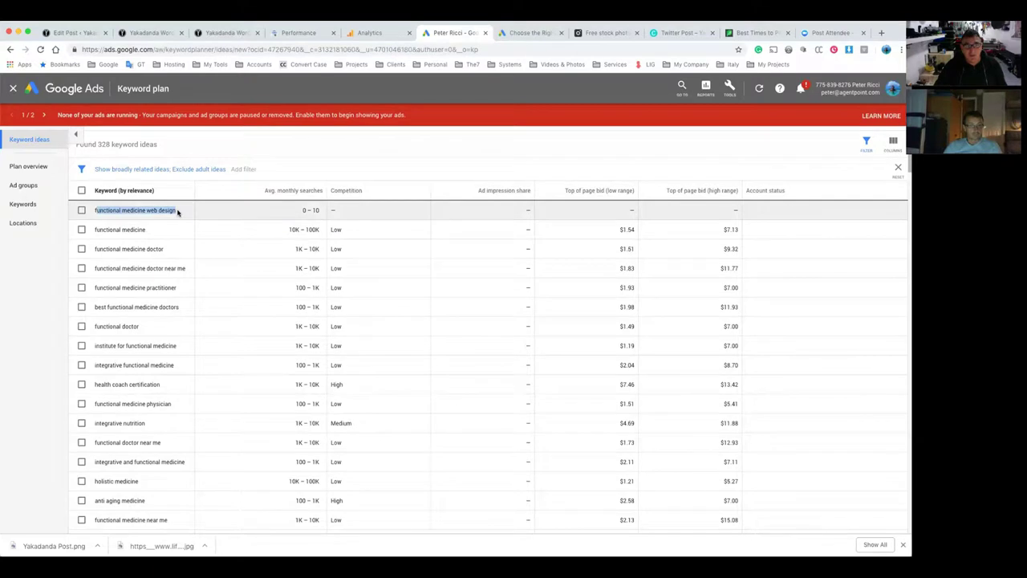
pyautogui.click(94, 269)
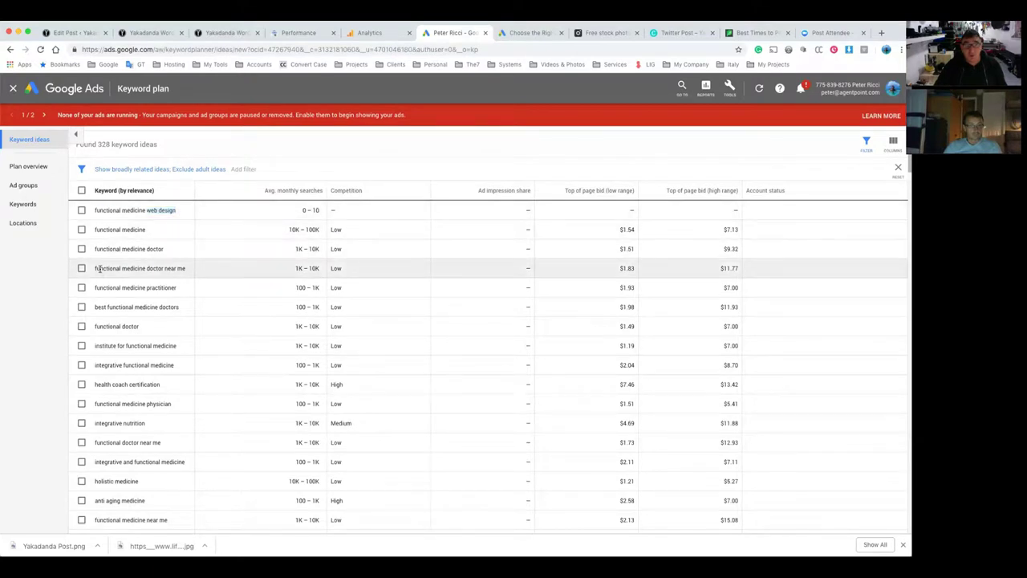
pyautogui.moveTo(94, 272); pyautogui.dragTo(192, 271)
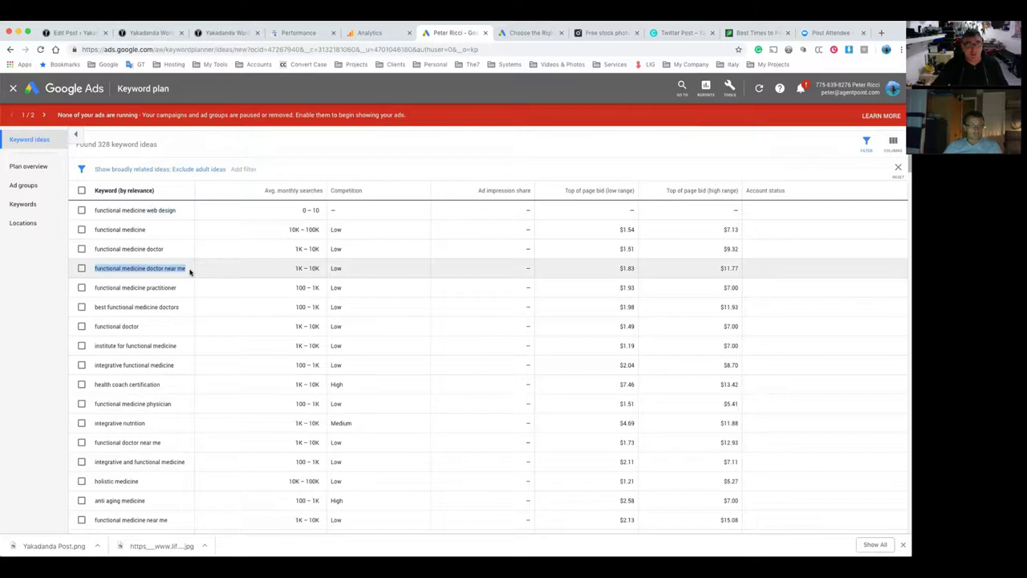
# Find city-based keyword ideas farther down the list, highlighting "functional medicine los angeles" and "functional medicine dallas".
pyautogui.scroll(-20, 190, 272)
pyautogui.scroll(-20, 191, 272)
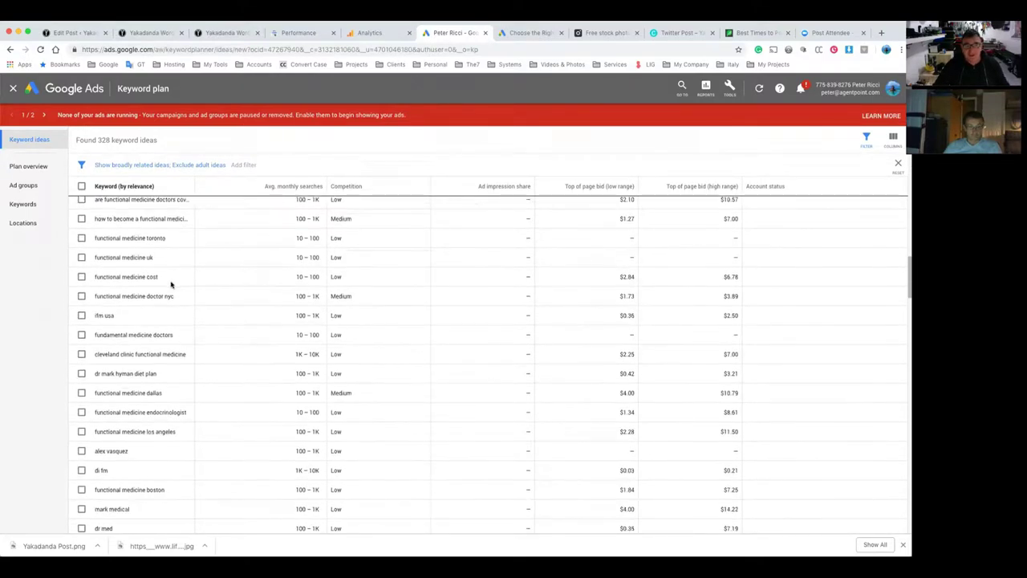
pyautogui.tripleClick(116, 432)
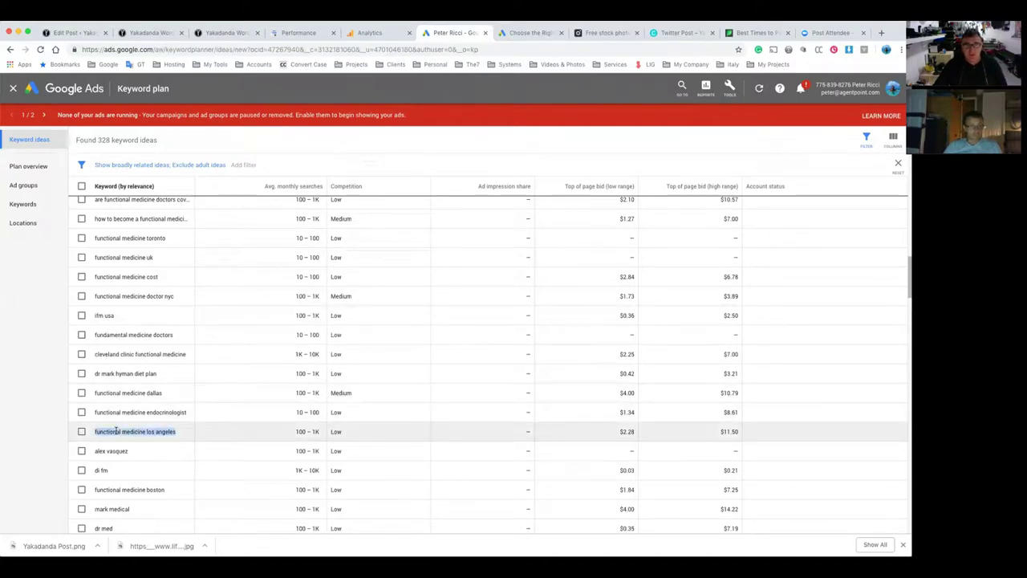
pyautogui.tripleClick(128, 392)
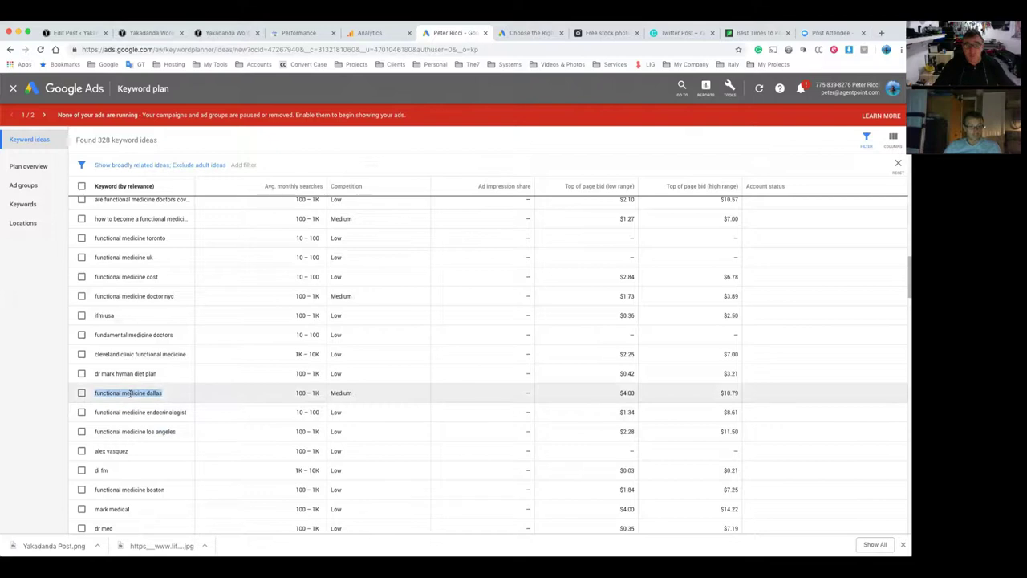
pyautogui.scroll(10, 296, 264)
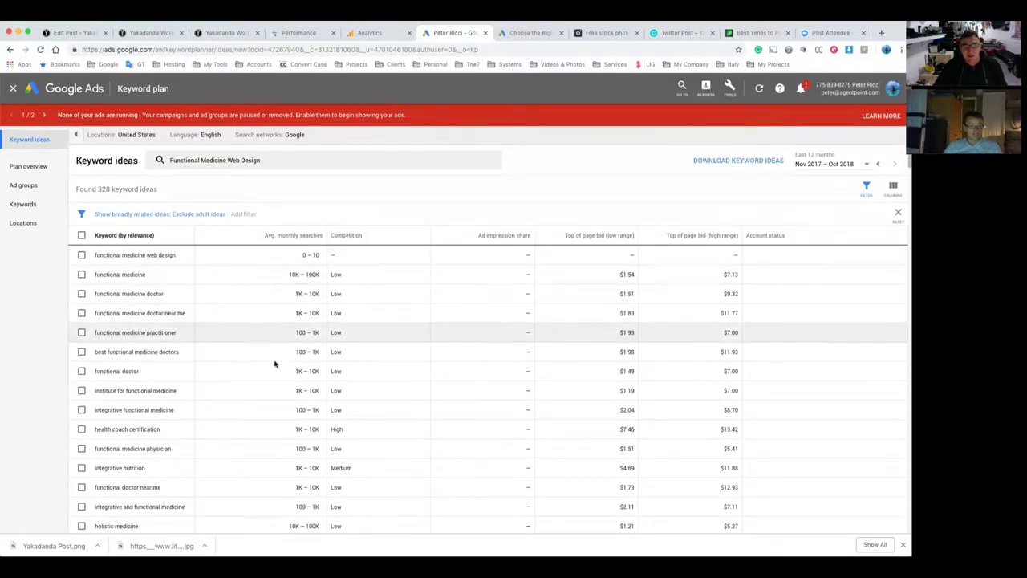
# Check the average monthly searches and competition for the "holistic medicine" keyword idea.
pyautogui.scroll(-3, 281, 367)
pyautogui.scroll(-3, 291, 445)
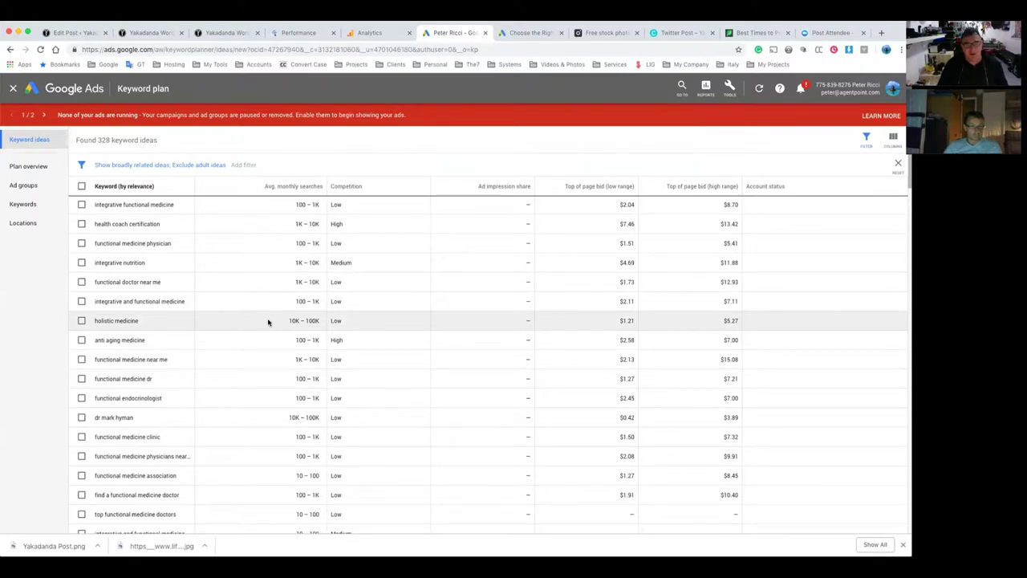
pyautogui.moveTo(282, 321); pyautogui.dragTo(326, 322)
pyautogui.click(351, 325)
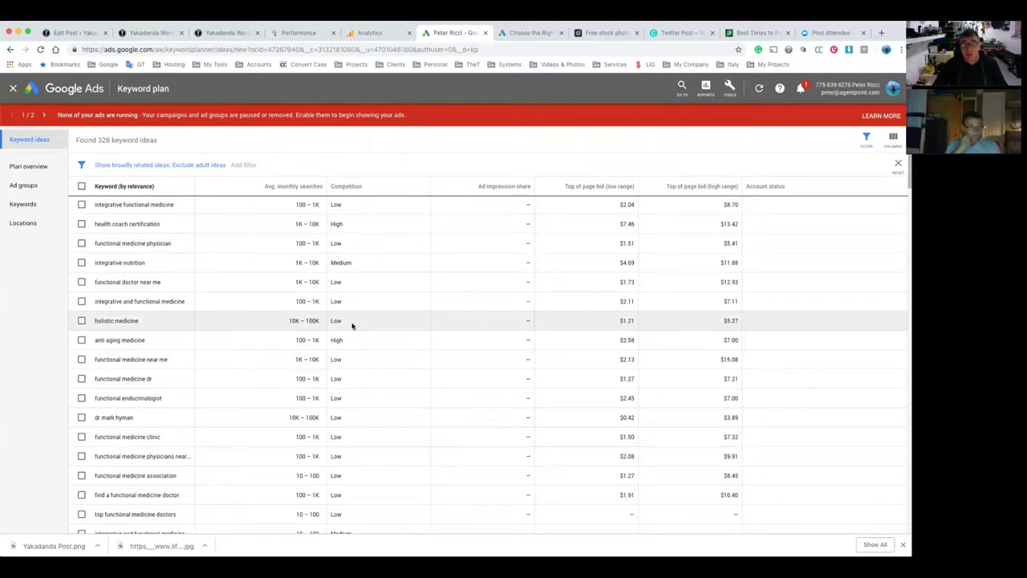
pyautogui.tripleClick(129, 320)
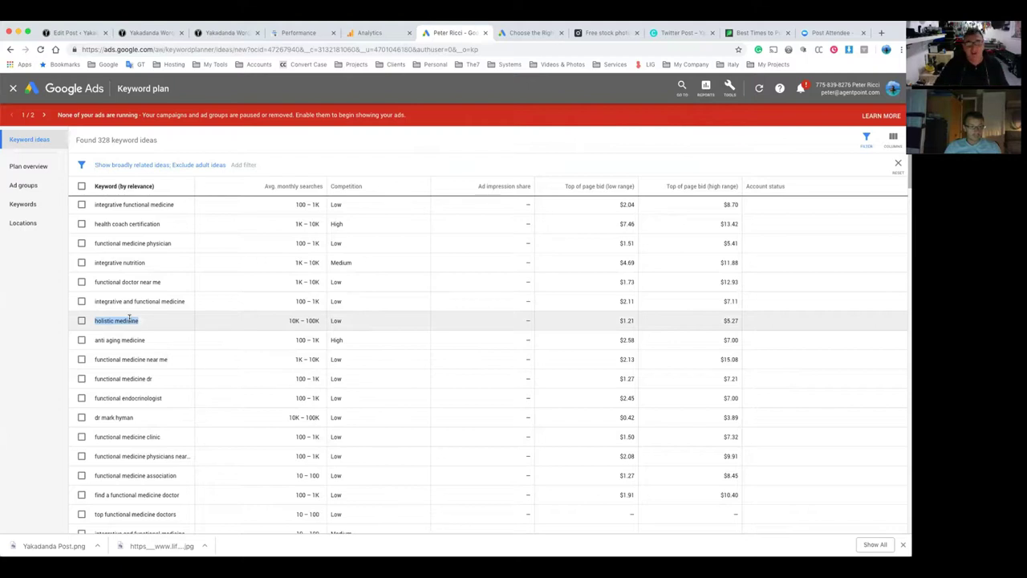
# Go back to the first keyword idea, "functional medicine web design", and examine its phrase and average monthly searches.
pyautogui.scroll(3, 130, 320)
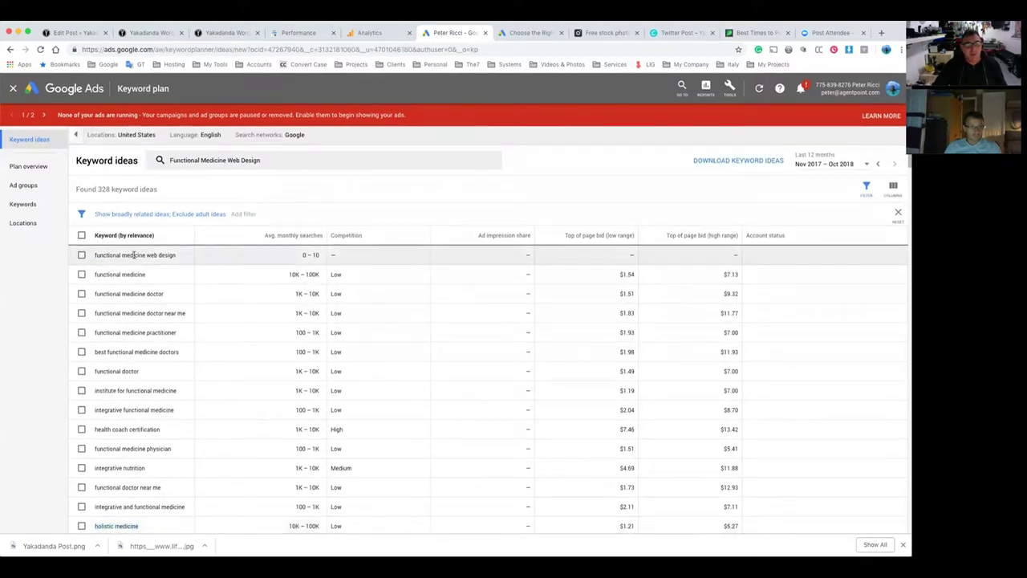
pyautogui.moveTo(284, 268)
pyautogui.mouseDown()
pyautogui.moveTo(287, 254)
pyautogui.moveTo(296, 257)
pyautogui.mouseUp()
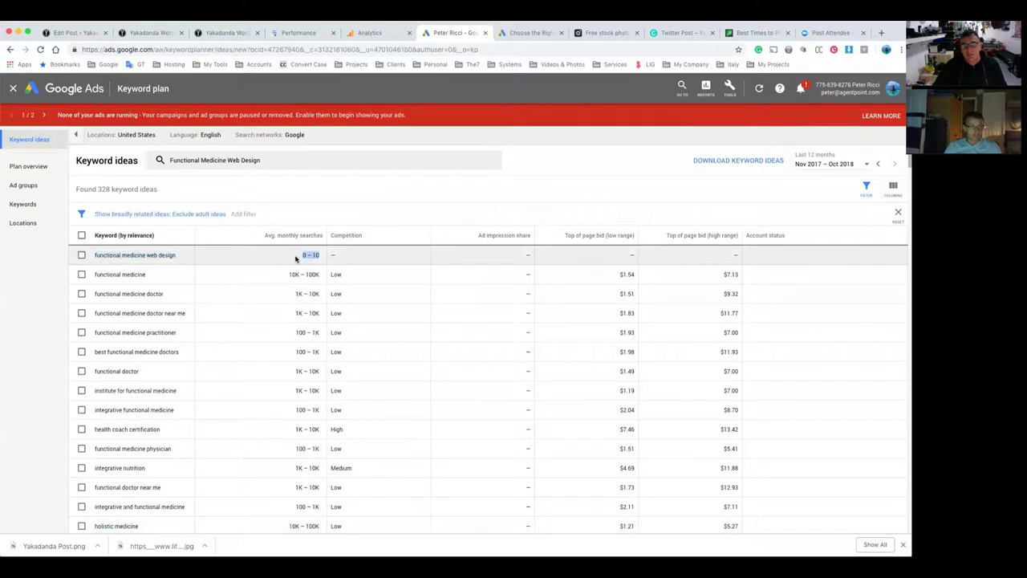
pyautogui.tripleClick(161, 255)
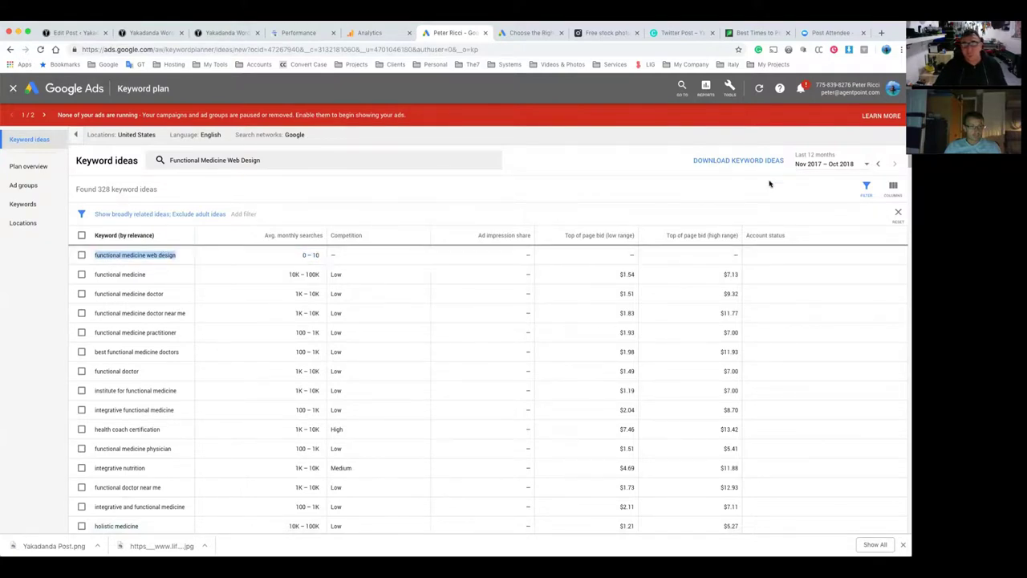
pyautogui.click(143, 274)
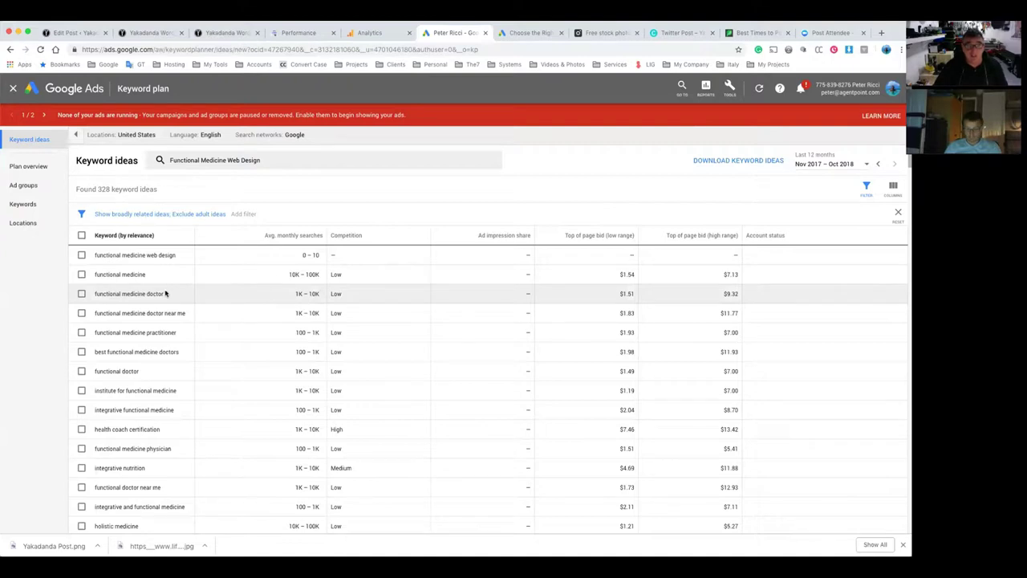
pyautogui.moveTo(147, 255); pyautogui.dragTo(87, 256)
pyautogui.click(147, 254)
pyautogui.moveTo(175, 255); pyautogui.dragTo(76, 255)
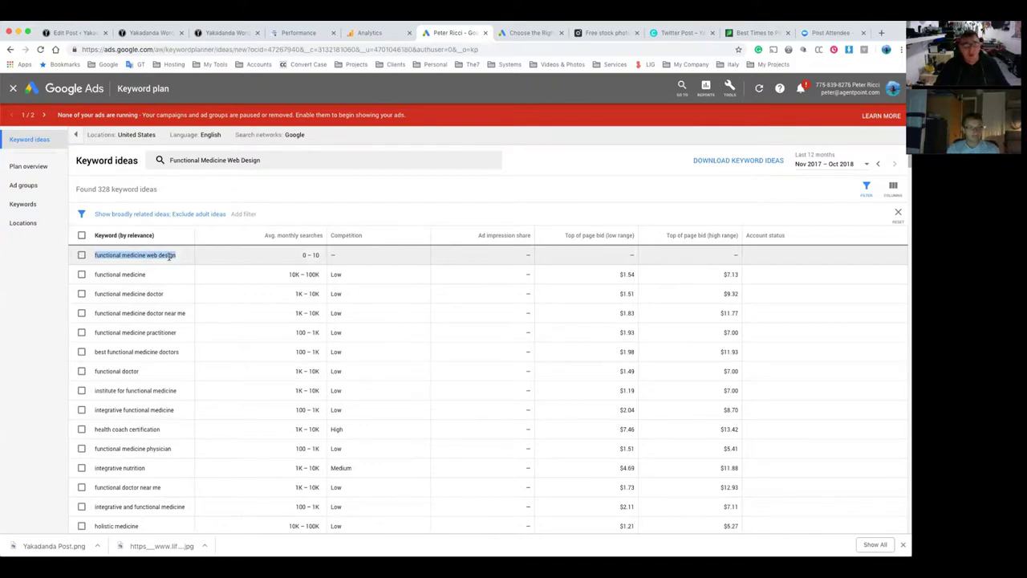
# Look through the full list of functional medicine keyword ideas and check where Keyword Planner is found among the Google Ads planning tools.
pyautogui.scroll(-5, 193, 344)
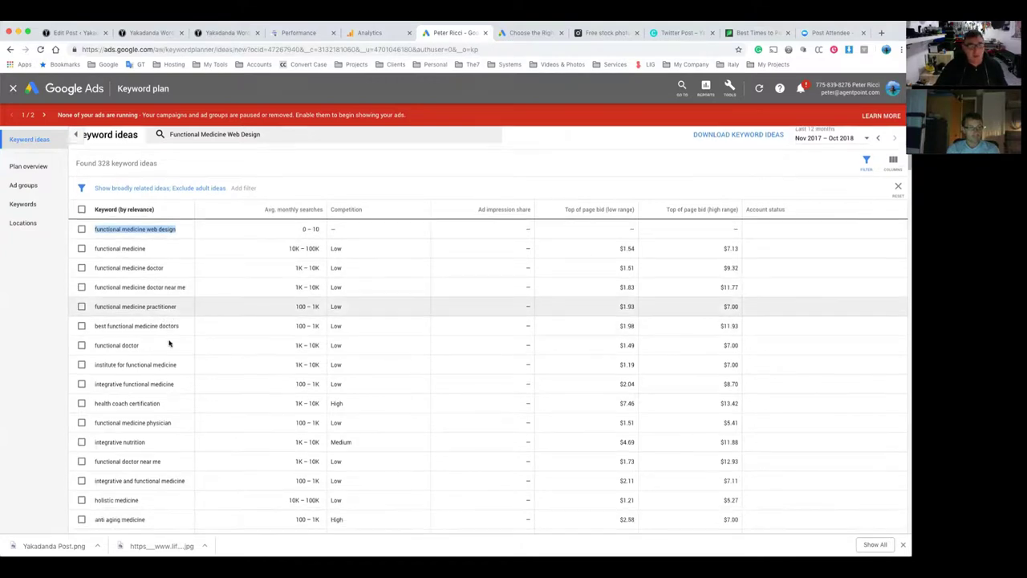
pyautogui.scroll(-10, 158, 276)
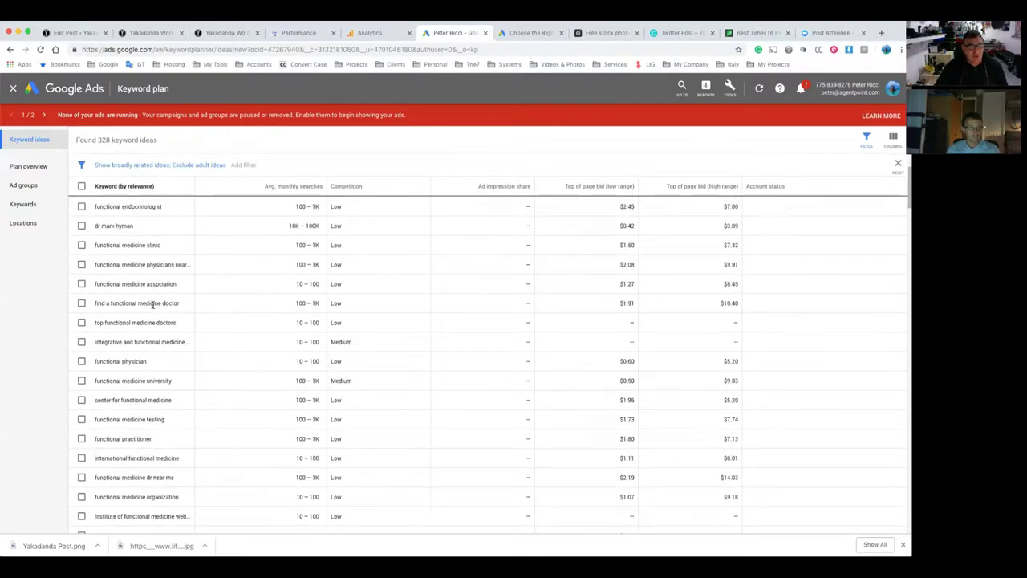
pyautogui.scroll(-15, 154, 305)
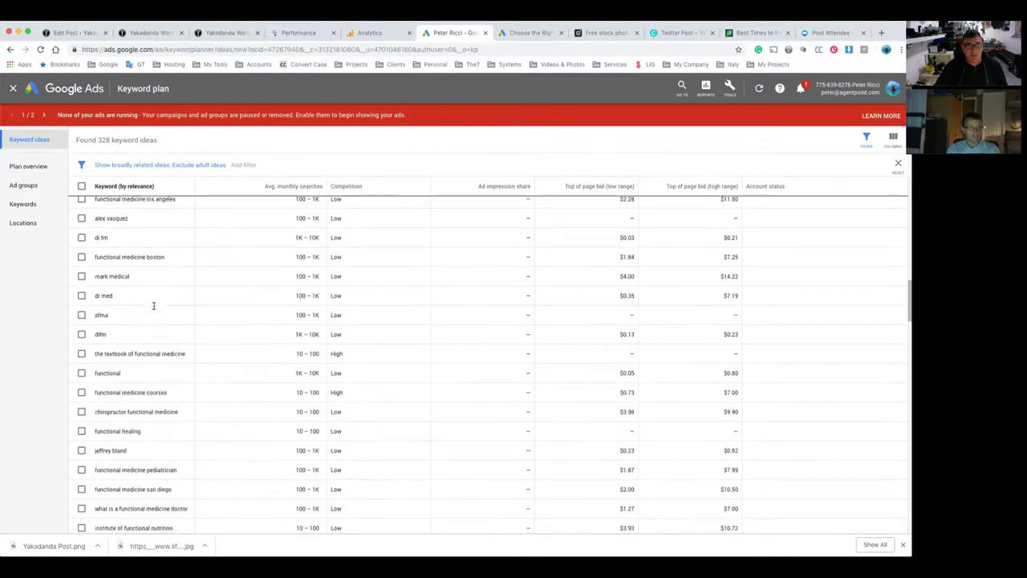
pyautogui.scroll(15, 154, 309)
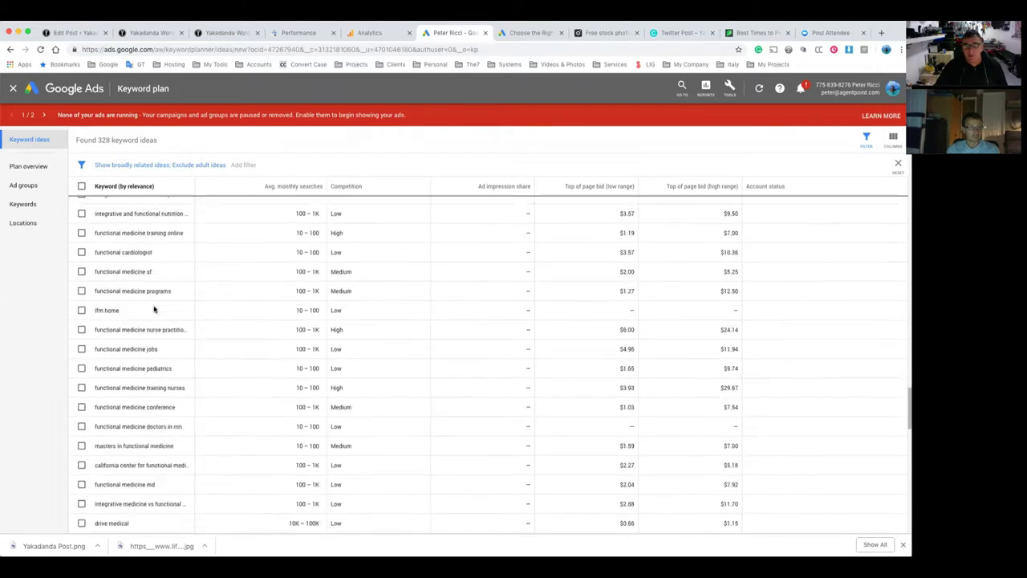
pyautogui.scroll(5, 162, 246)
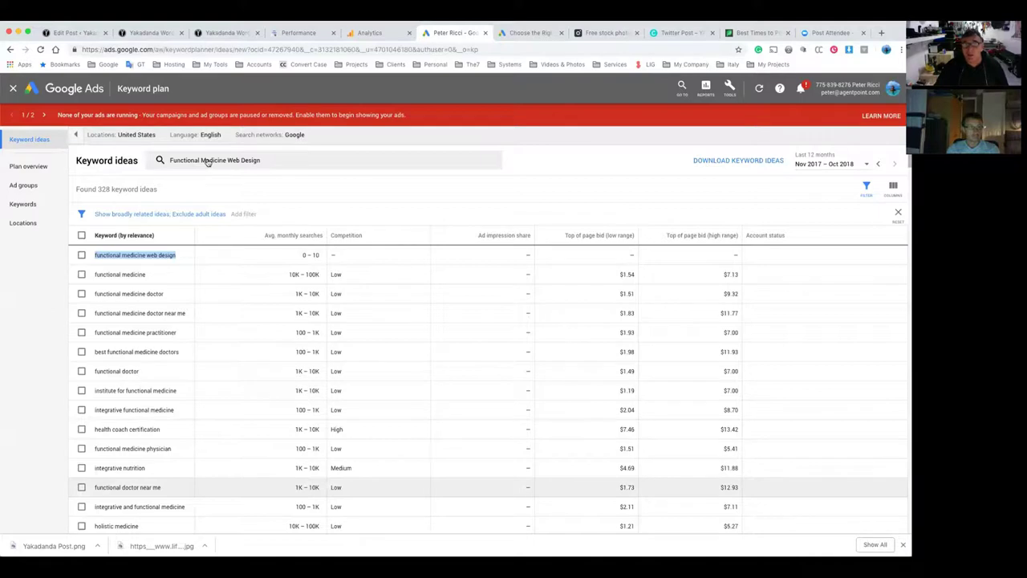
pyautogui.scroll(-4, 140, 337)
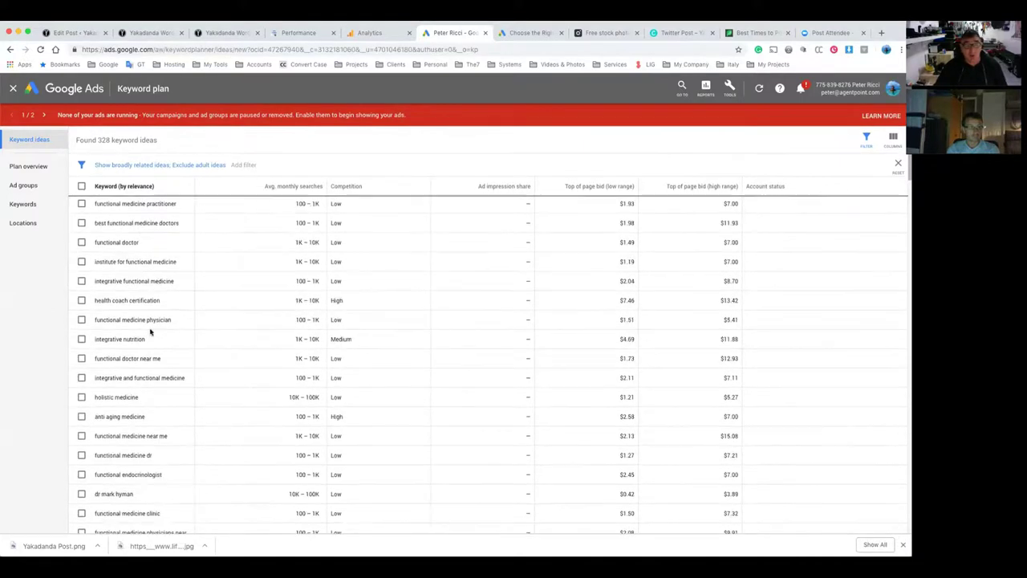
pyautogui.scroll(-10, 146, 355)
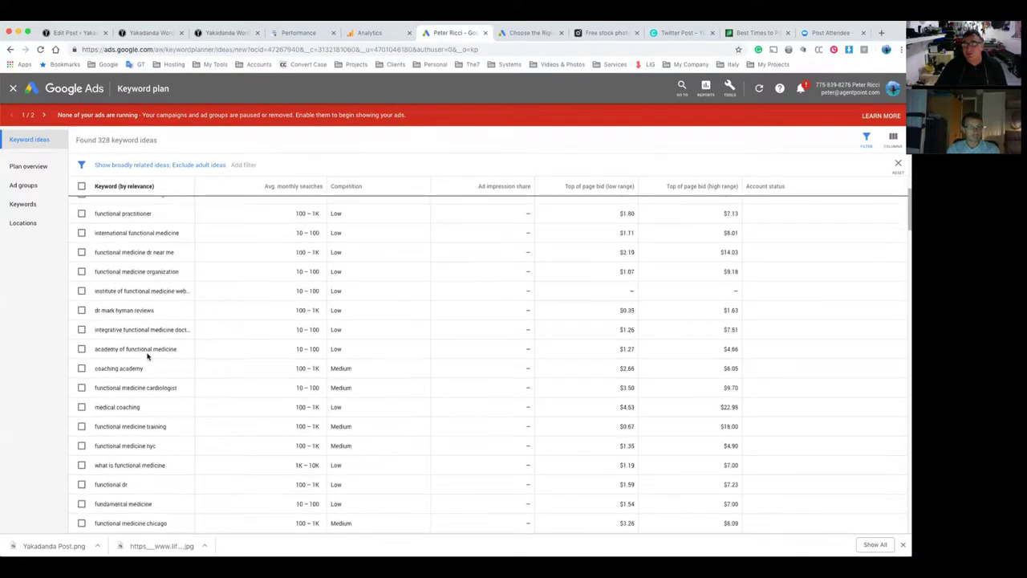
pyautogui.scroll(15, 147, 357)
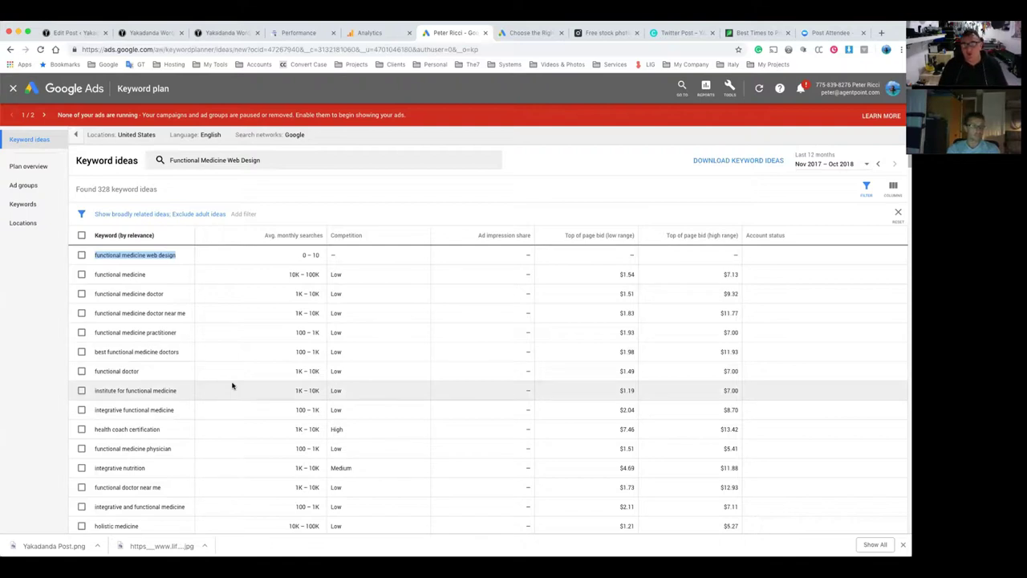
pyautogui.click(725, 91)
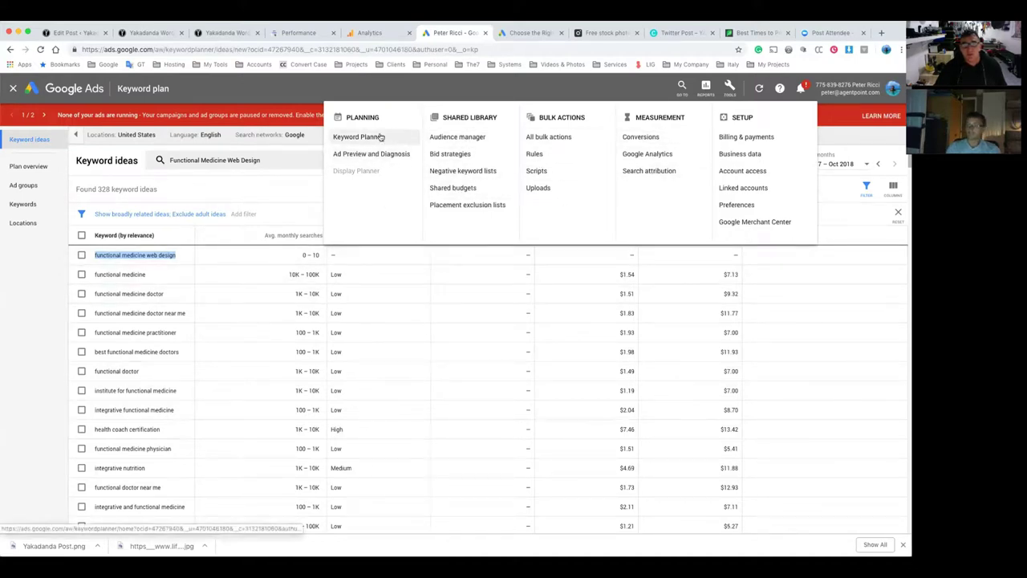
pyautogui.click(298, 197)
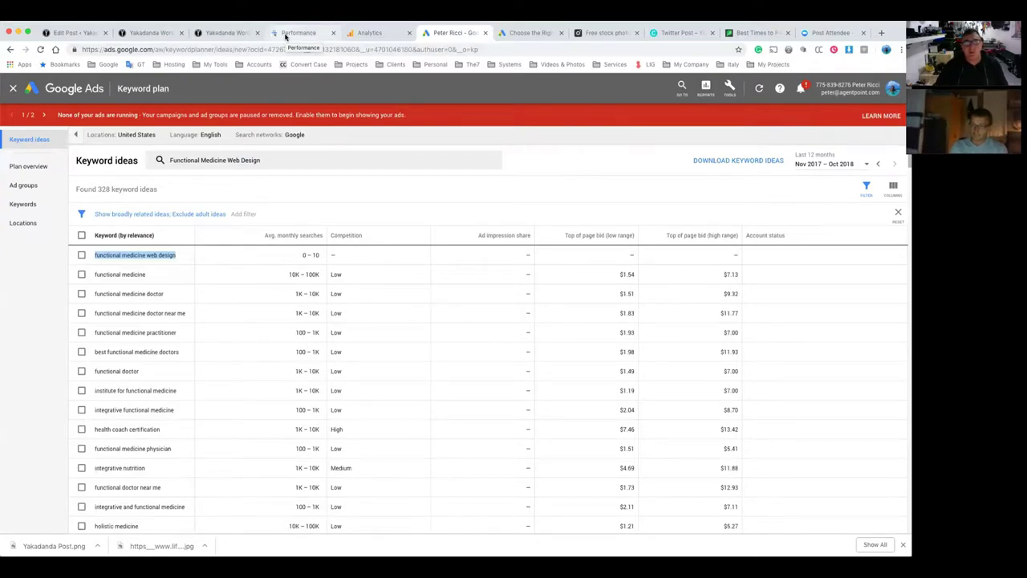
# Switch to the Google Search Console performance report and look through the site's search queries with their clicks, impressions and positions.
pyautogui.click(285, 37)
pyautogui.scroll(-1, 830, 222)
pyautogui.scroll(1, 830, 222)
pyautogui.scroll(-2, 300, 259)
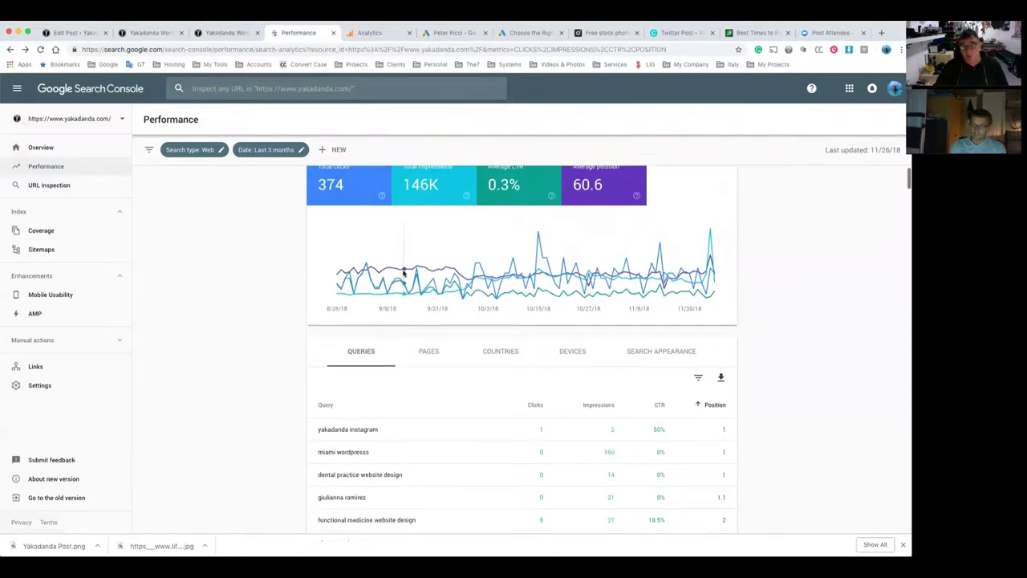
pyautogui.scroll(2, 274, 295)
pyautogui.scroll(-5, 442, 383)
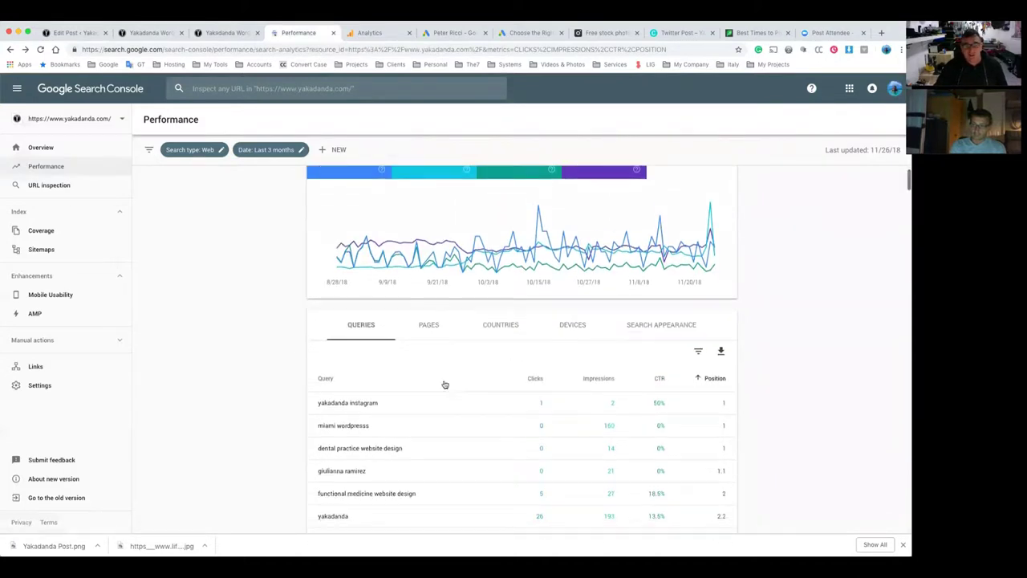
pyautogui.scroll(-5, 372, 317)
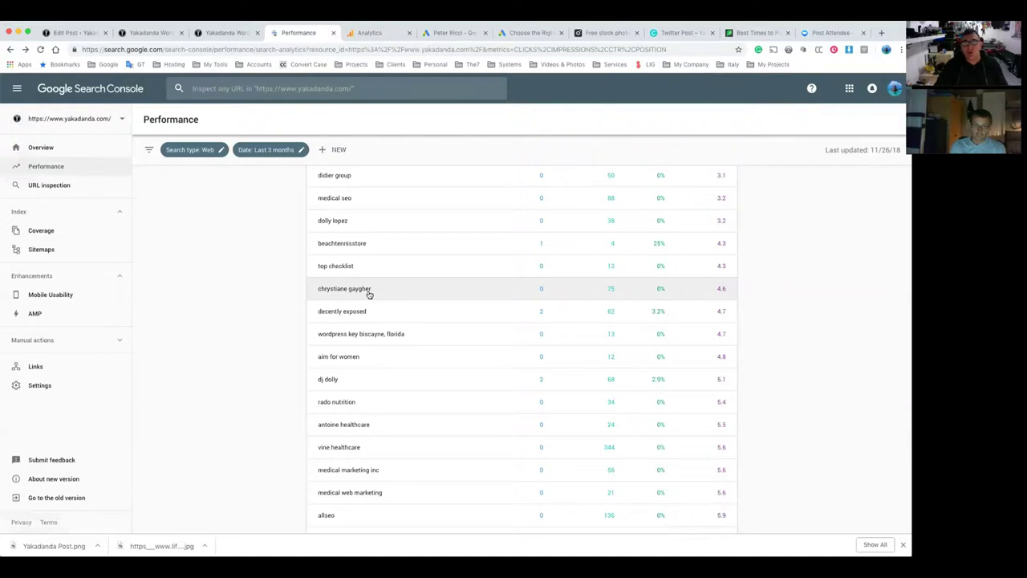
pyautogui.scroll(-5, 402, 295)
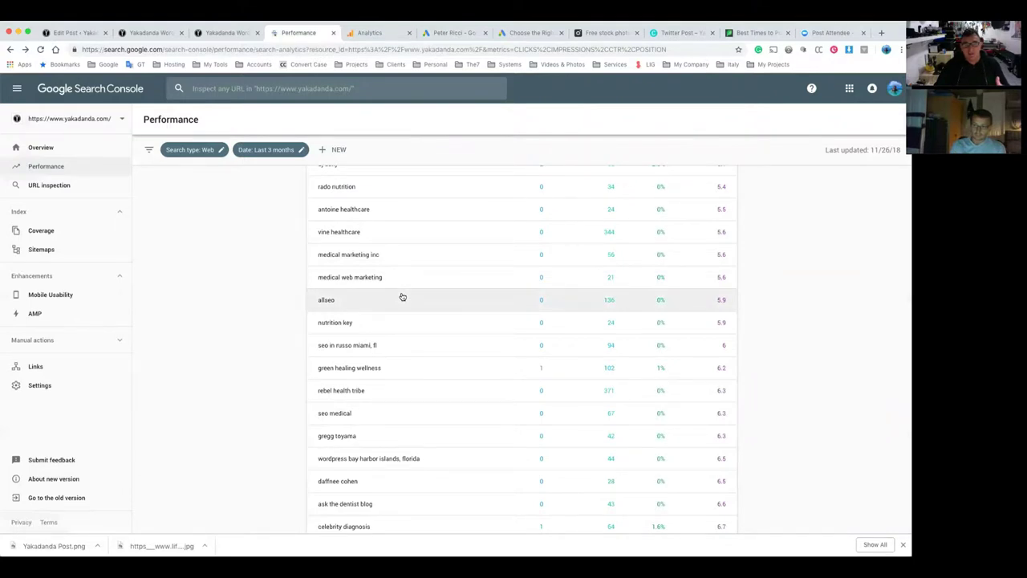
# Examine the site's best-ranked search queries with their clicks, impressions and average positions in the Performance report.
pyautogui.scroll(-1, 402, 297)
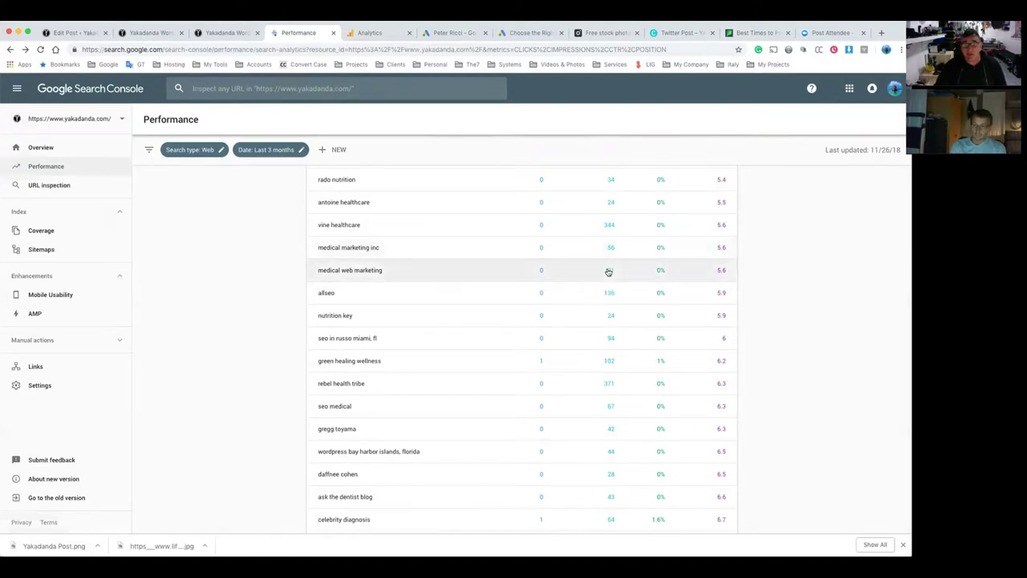
pyautogui.scroll(1, 608, 272)
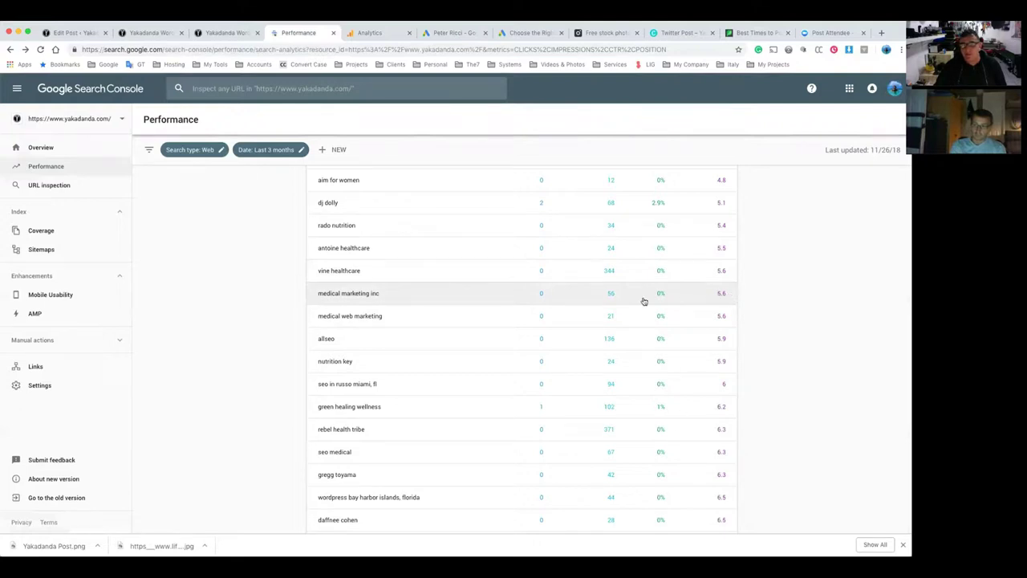
pyautogui.scroll(8, 642, 297)
pyautogui.scroll(3, 594, 321)
pyautogui.scroll(-8, 576, 363)
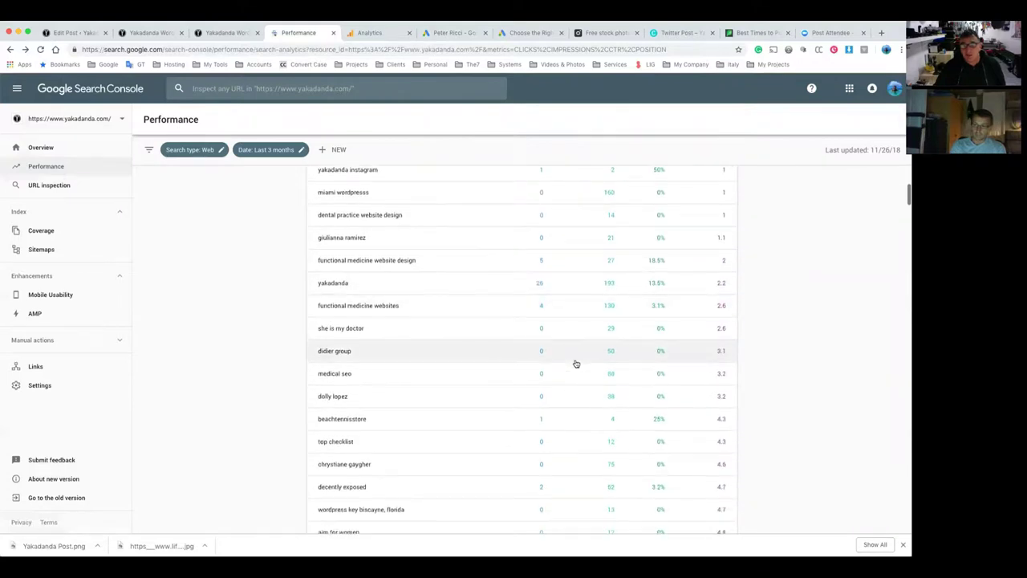
pyautogui.scroll(-1, 575, 364)
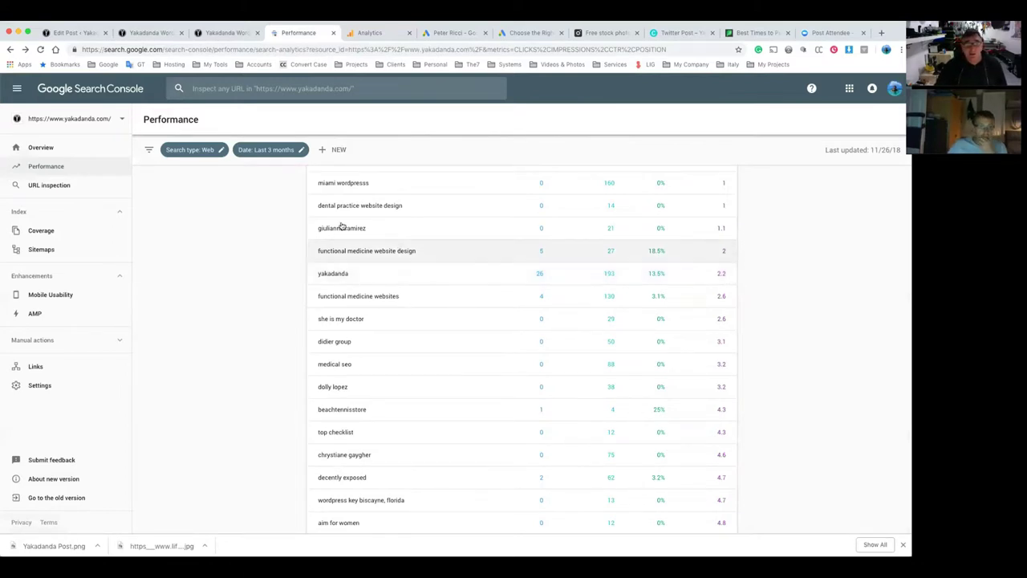
pyautogui.scroll(-2, 356, 257)
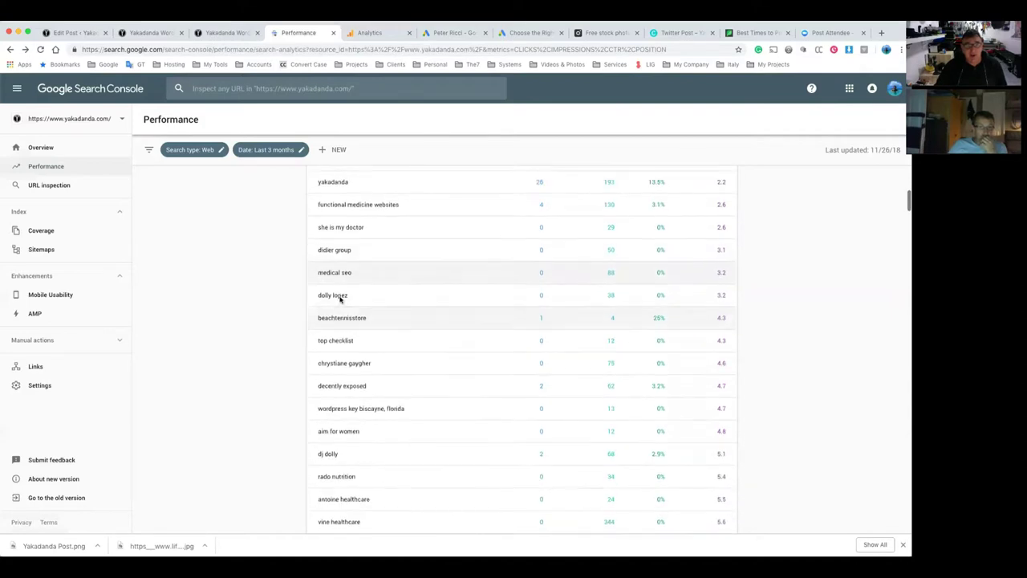
pyautogui.scroll(-1, 345, 365)
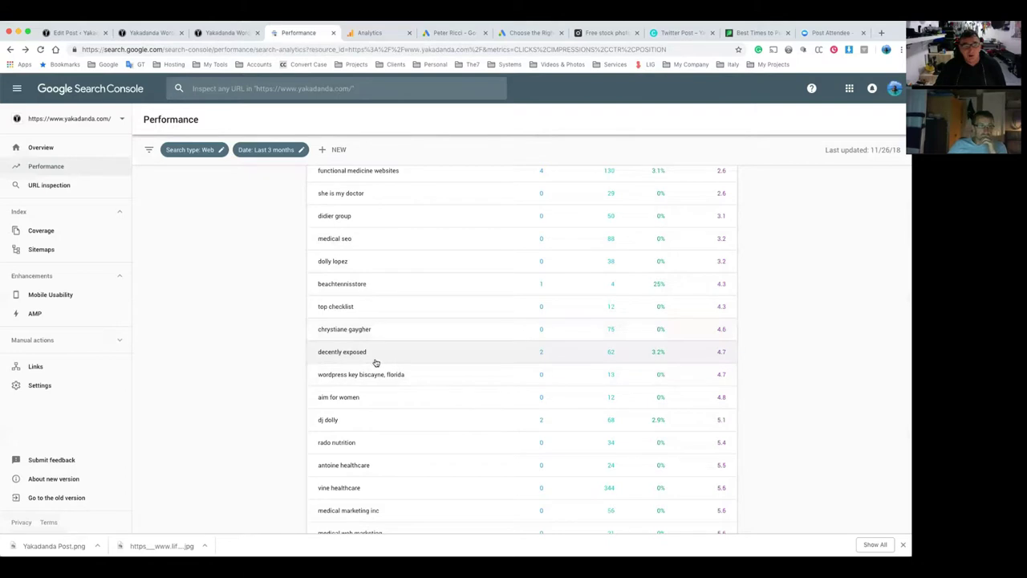
pyautogui.scroll(-1, 510, 404)
pyautogui.scroll(-5, 513, 404)
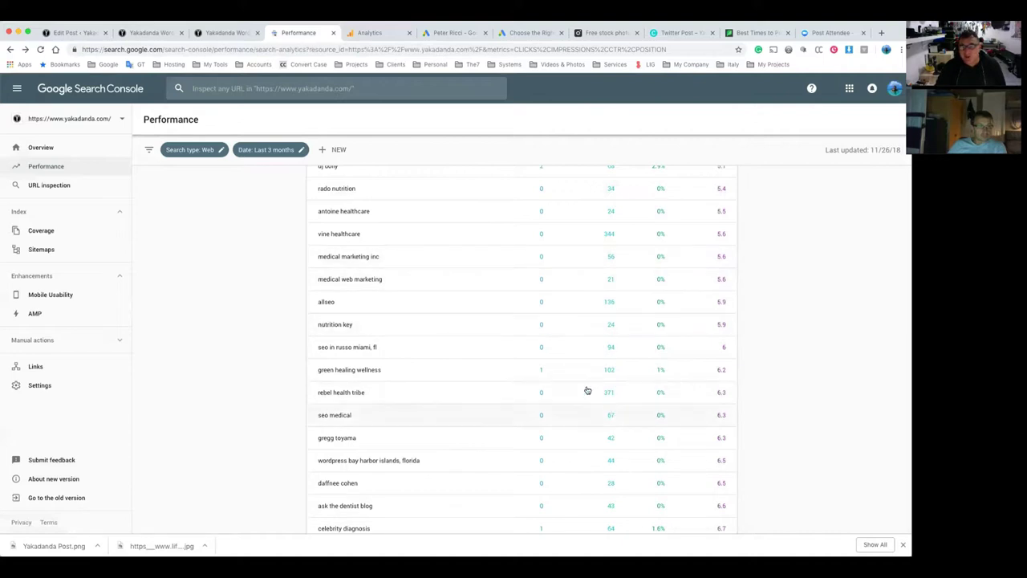
pyautogui.scroll(3, 549, 374)
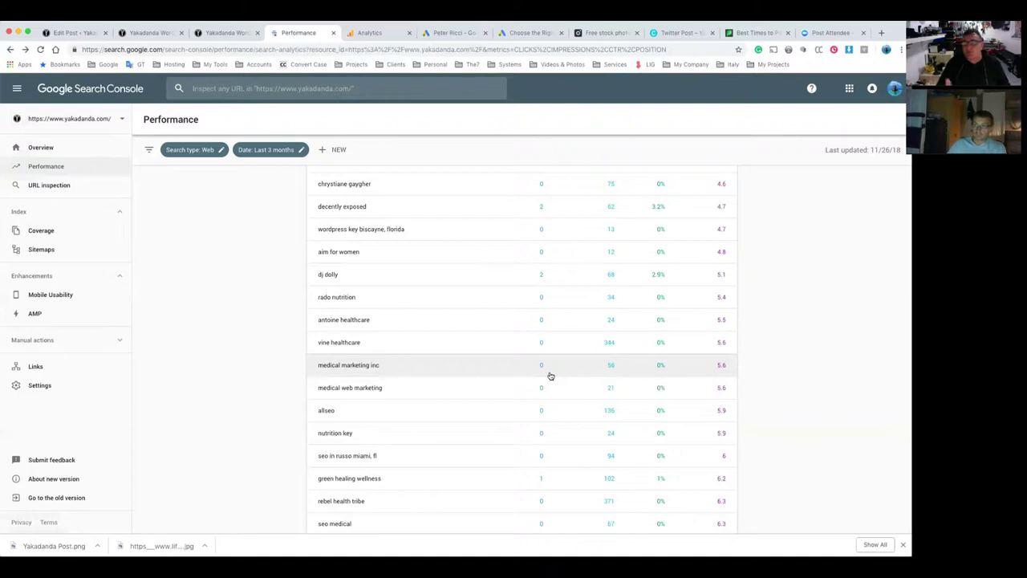
# Look through the query list to its end and highlight the total number of queries.
pyautogui.scroll(10, 550, 375)
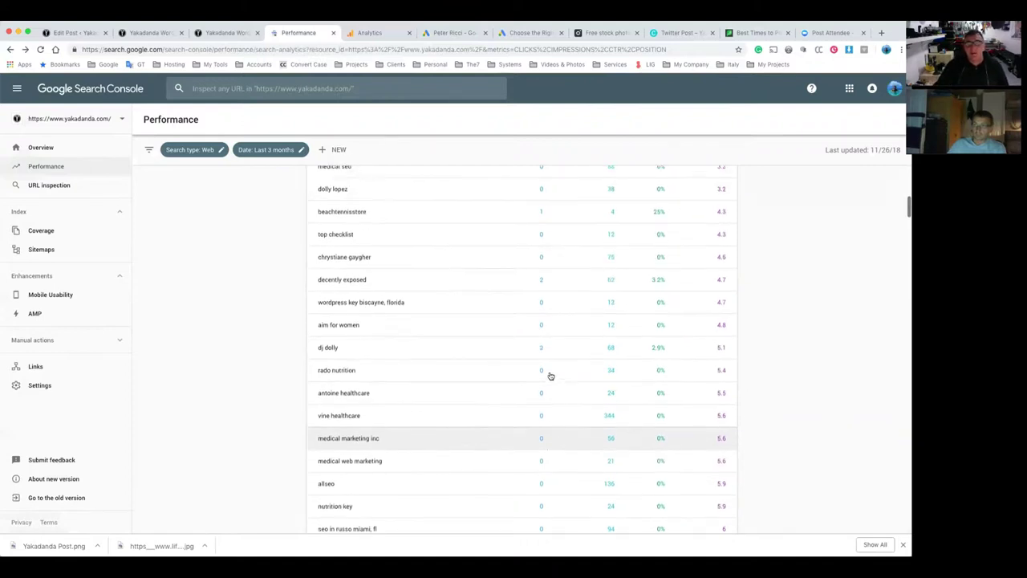
pyautogui.scroll(-2, 481, 381)
pyautogui.scroll(-10, 451, 385)
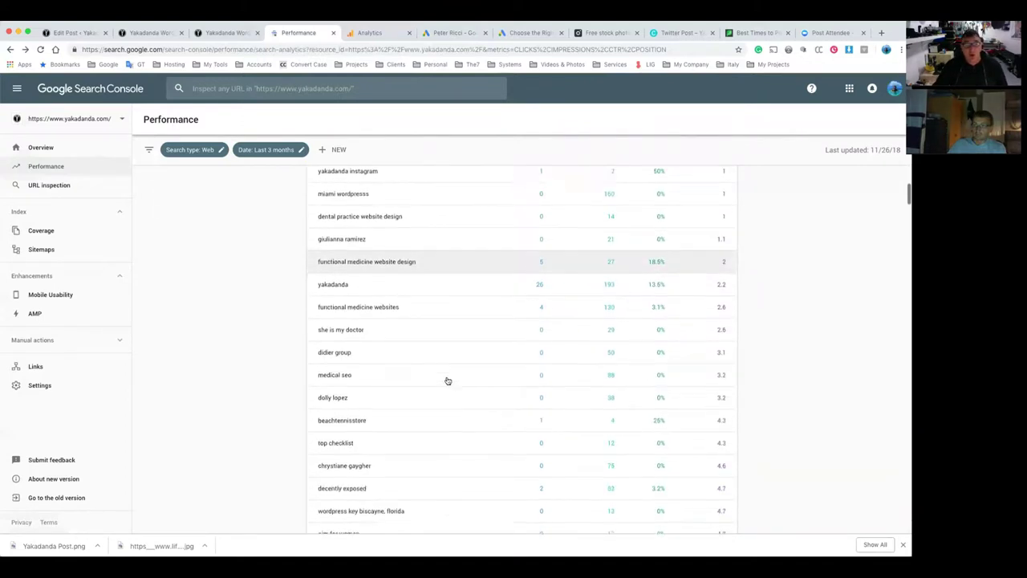
pyautogui.scroll(-20, 441, 357)
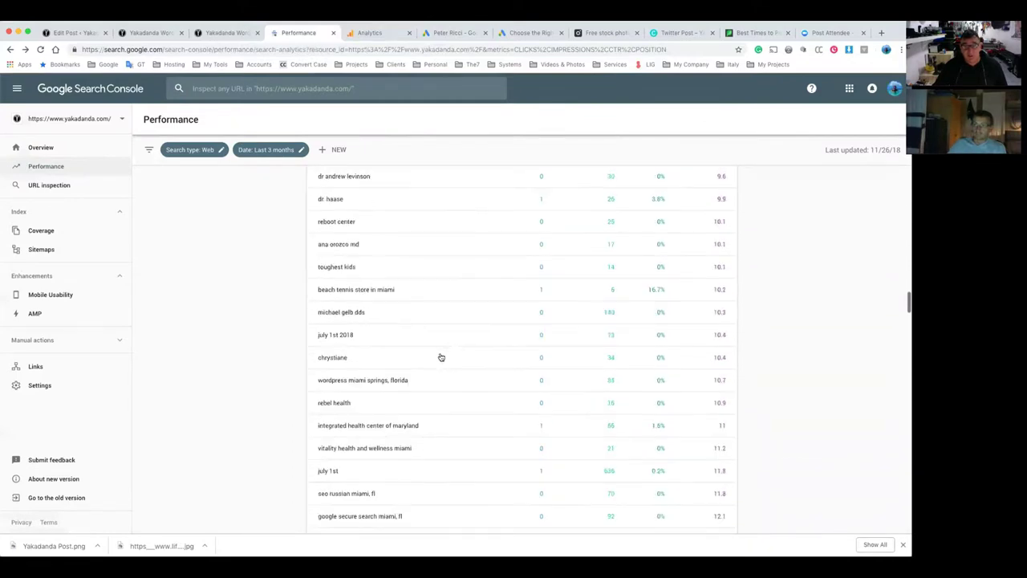
pyautogui.scroll(-20, 440, 357)
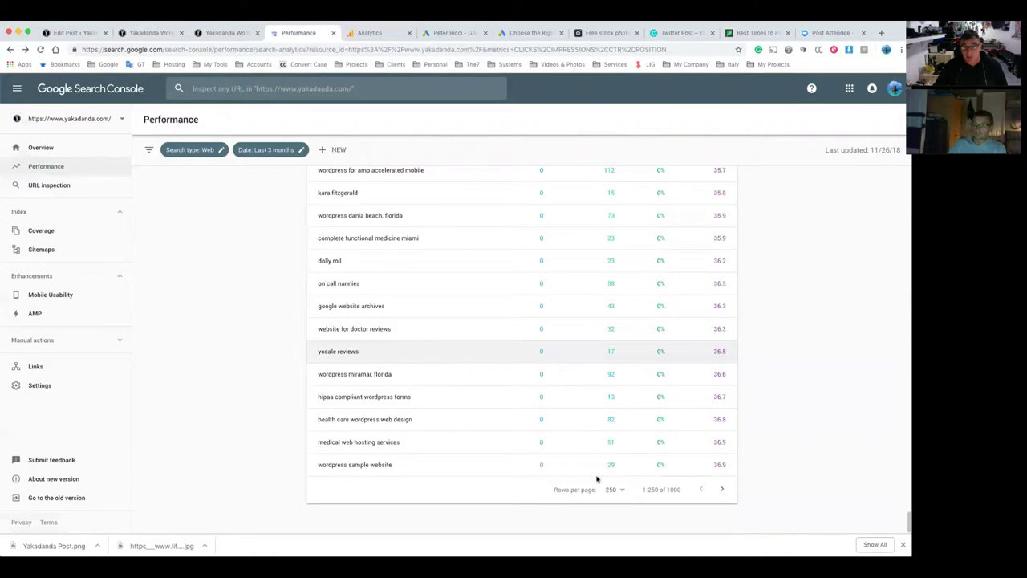
pyautogui.doubleClick(671, 490)
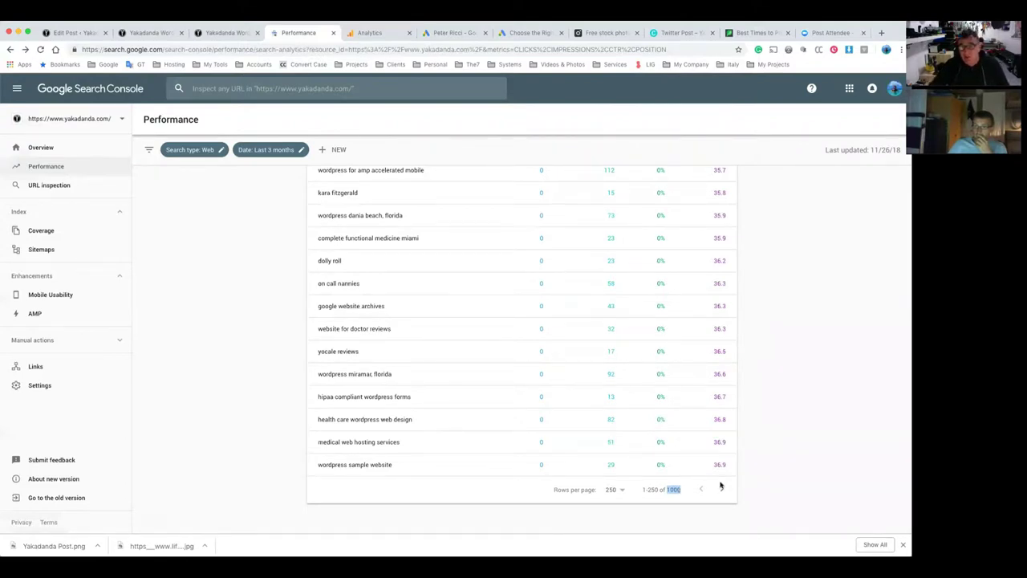
# Return to the start of the Queries table and check the sorting by position.
pyautogui.scroll(2, 715, 241)
pyautogui.scroll(20, 715, 251)
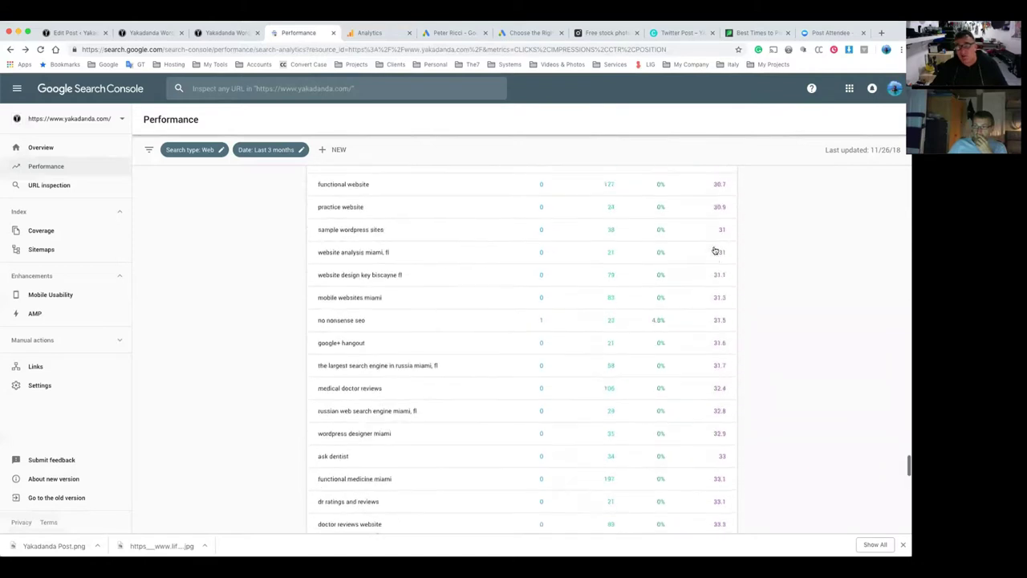
pyautogui.scroll(10, 715, 251)
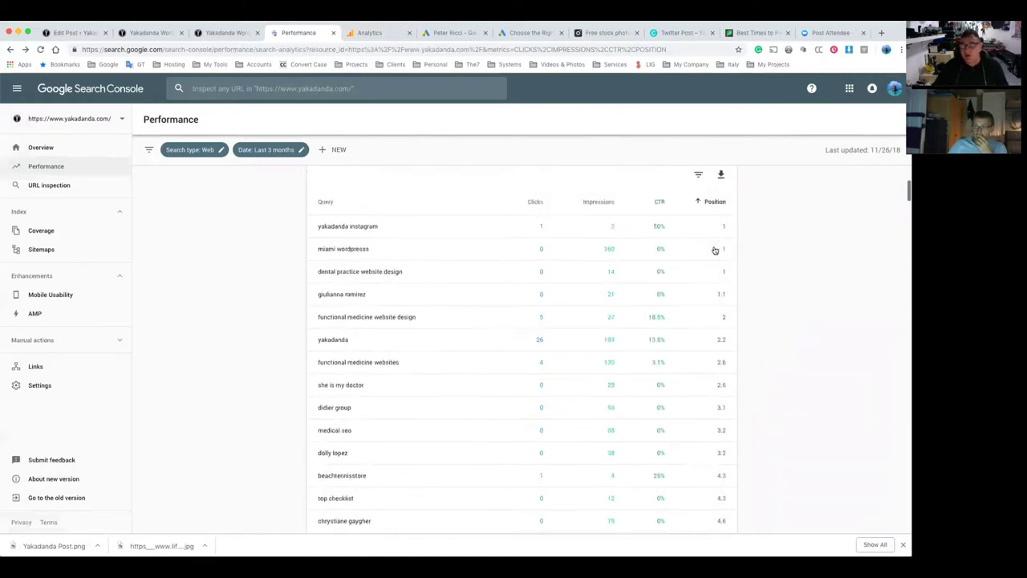
pyautogui.click(710, 432)
pyautogui.click(705, 431)
pyautogui.scroll(-1, 787, 388)
pyautogui.scroll(-2, 711, 348)
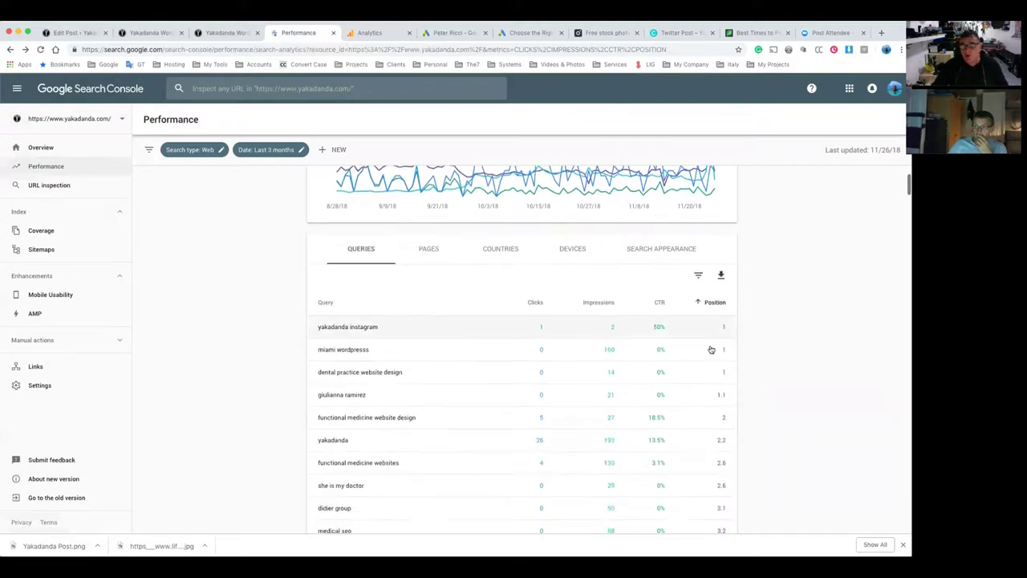
pyautogui.click(707, 293)
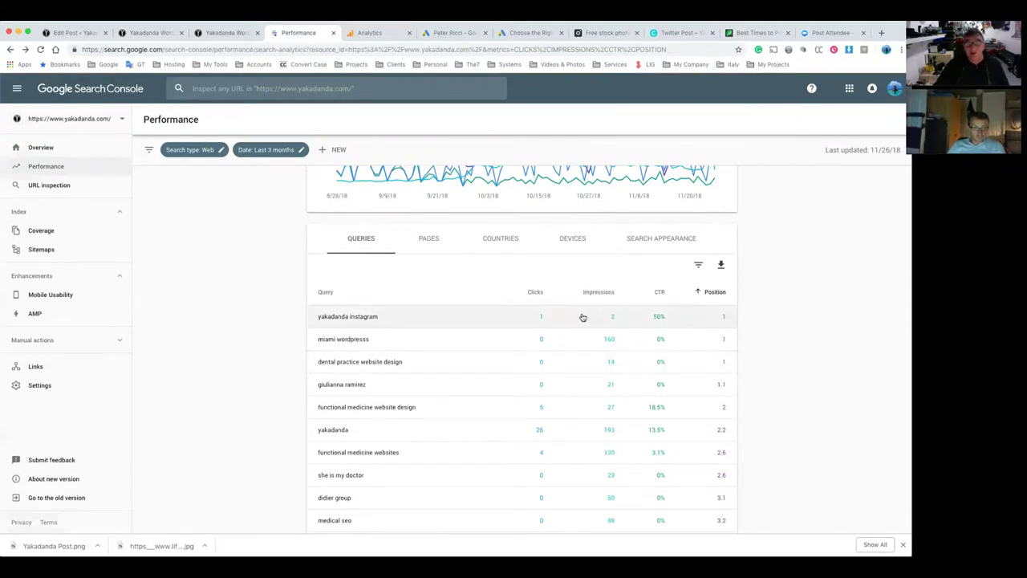
# Look through the position-sorted queries again, down to those ranking around position 8.
pyautogui.scroll(-5, 460, 381)
pyautogui.scroll(-10, 418, 382)
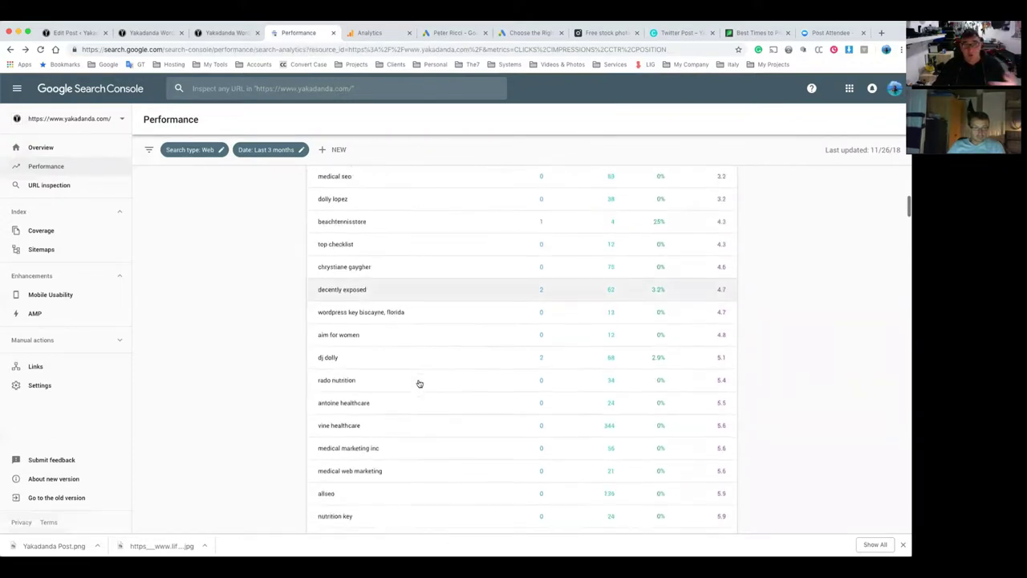
pyautogui.scroll(-8, 365, 397)
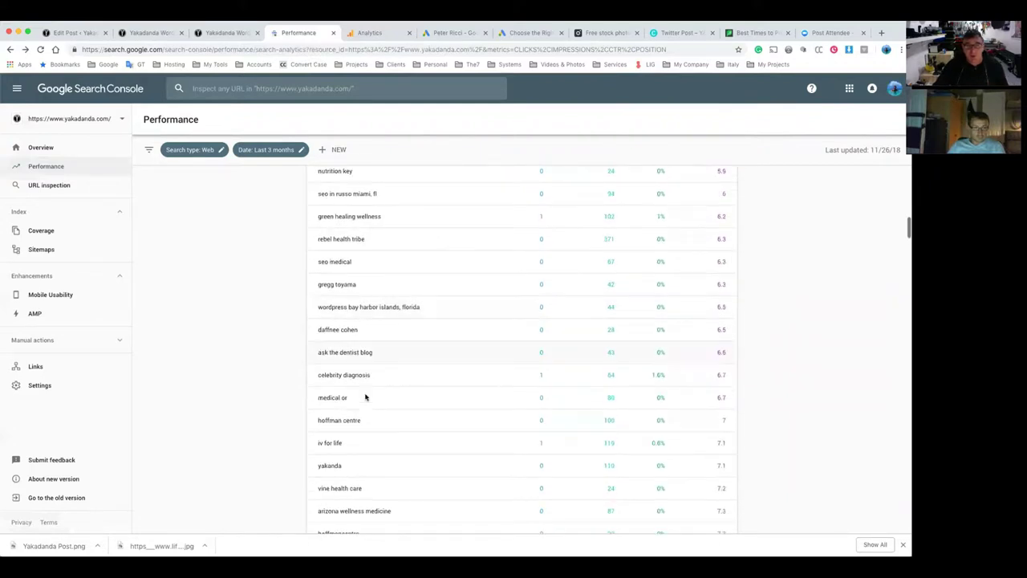
pyautogui.scroll(-1, 366, 397)
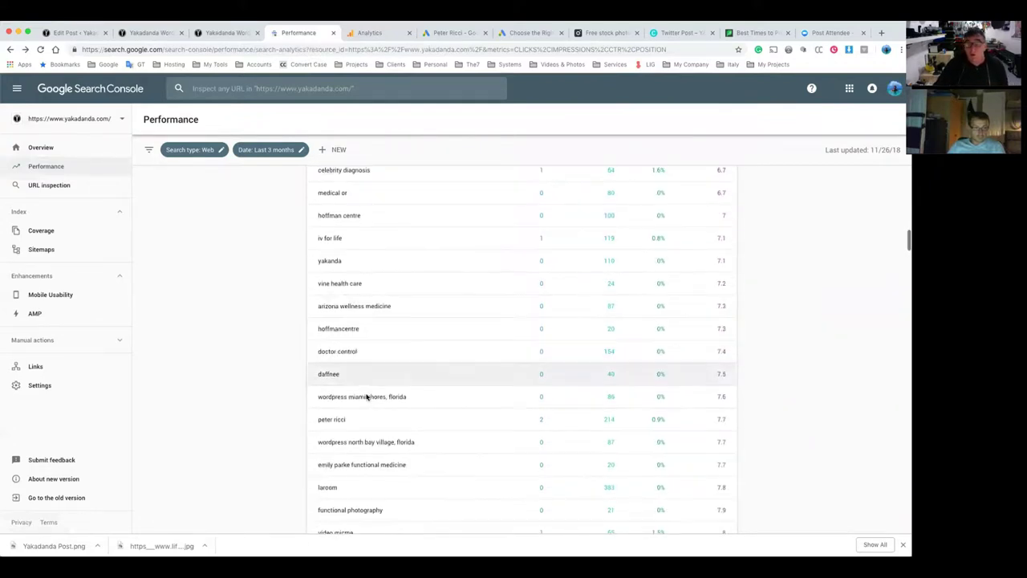
pyautogui.scroll(-2, 367, 396)
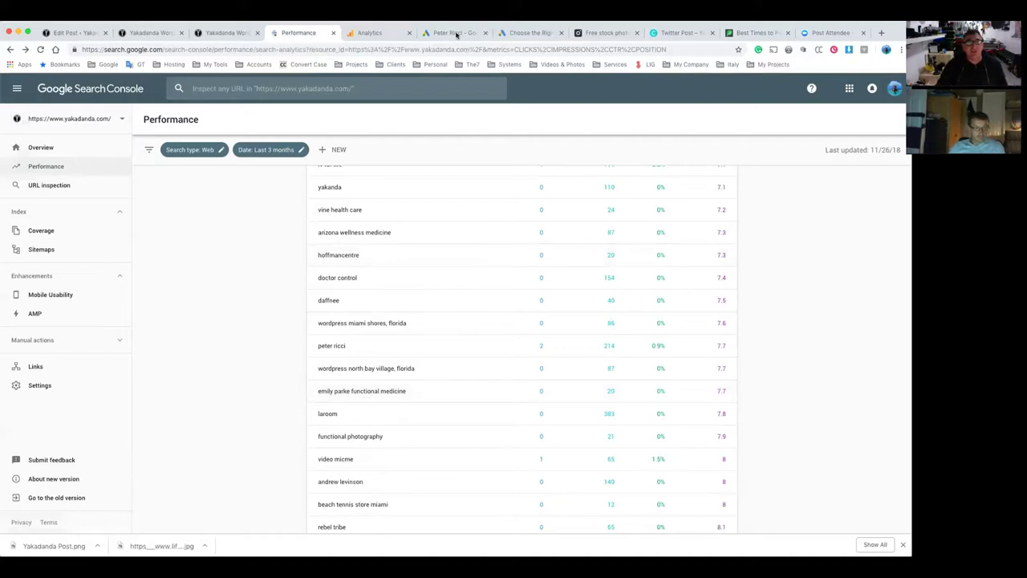
# Return to the WordPress post and review its "Using Google Search Console with Google Adwords Keyword Planner" section.
pyautogui.click(77, 32)
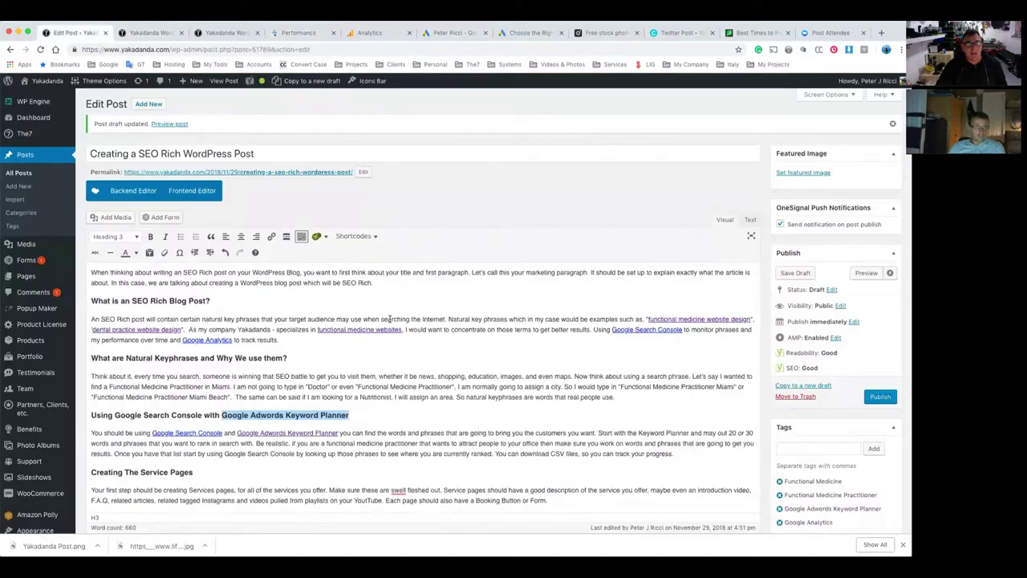
pyautogui.scroll(-3, 392, 319)
pyautogui.scroll(-1, 392, 319)
pyautogui.moveTo(114, 294)
pyautogui.mouseDown()
pyautogui.moveTo(360, 295)
pyautogui.moveTo(105, 296)
pyautogui.mouseUp()
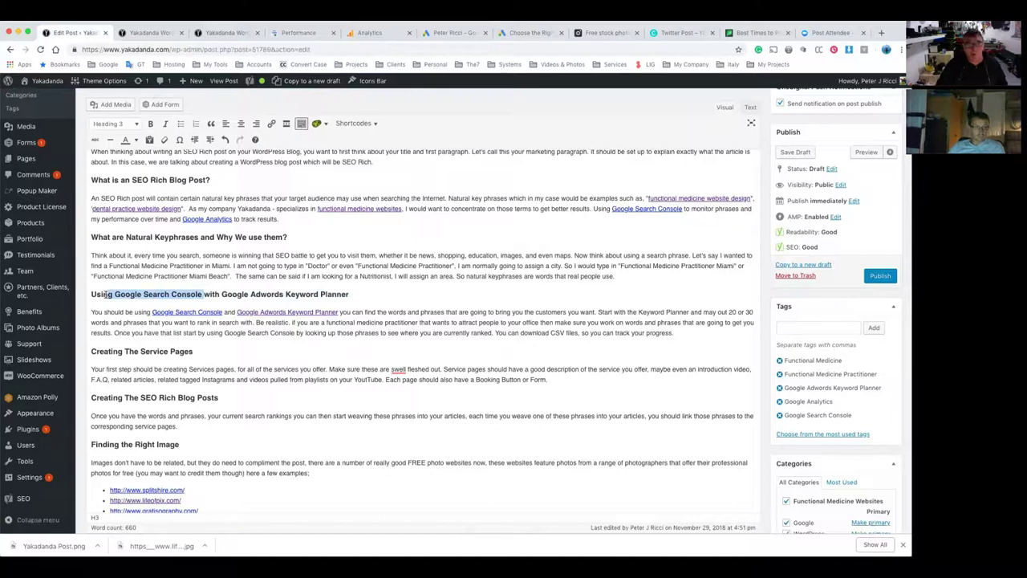
pyautogui.click(107, 294)
pyautogui.moveTo(112, 294); pyautogui.dragTo(222, 295)
pyautogui.click(210, 312)
pyautogui.click(273, 313)
pyautogui.click(297, 294)
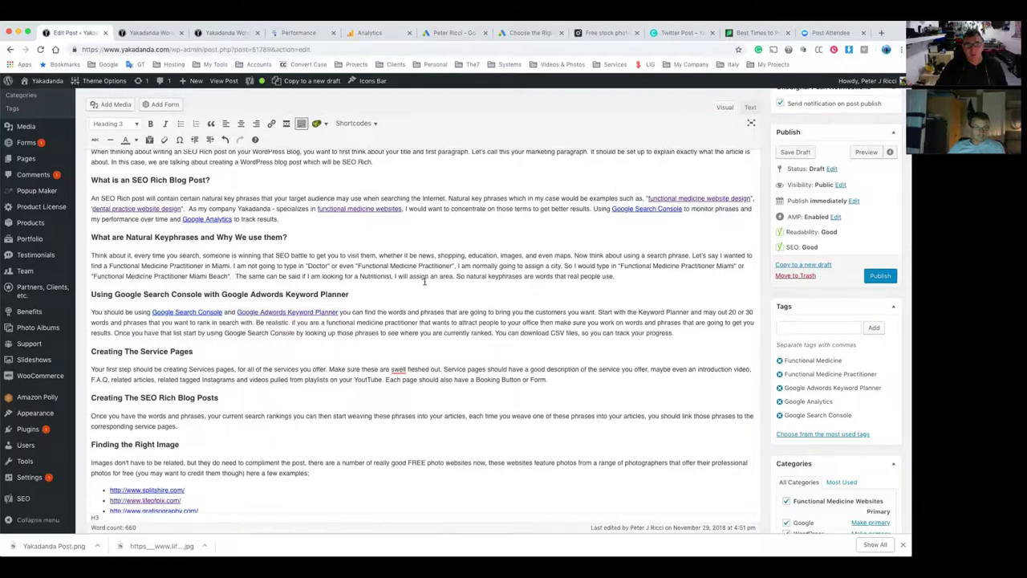
# Replace the misspelled "swell" with "well" in the paragraph about creating the service pages.
pyautogui.moveTo(396, 368)
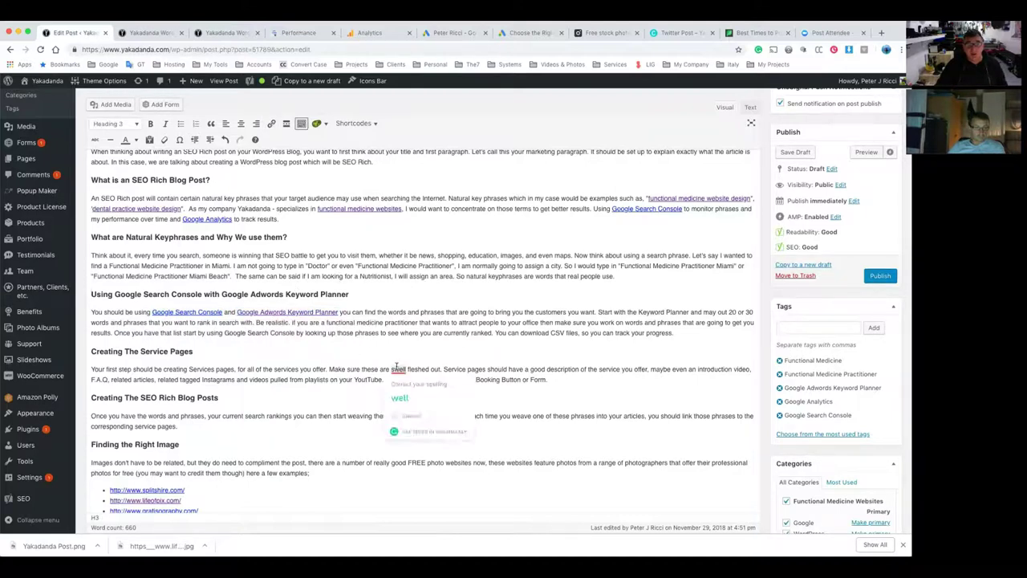
pyautogui.click(400, 398)
# Highlight the "Creating The Service Pages" heading, and view the Functional Medicine Web Design service page and its URL as an example.
pyautogui.moveTo(206, 357); pyautogui.dragTo(88, 350)
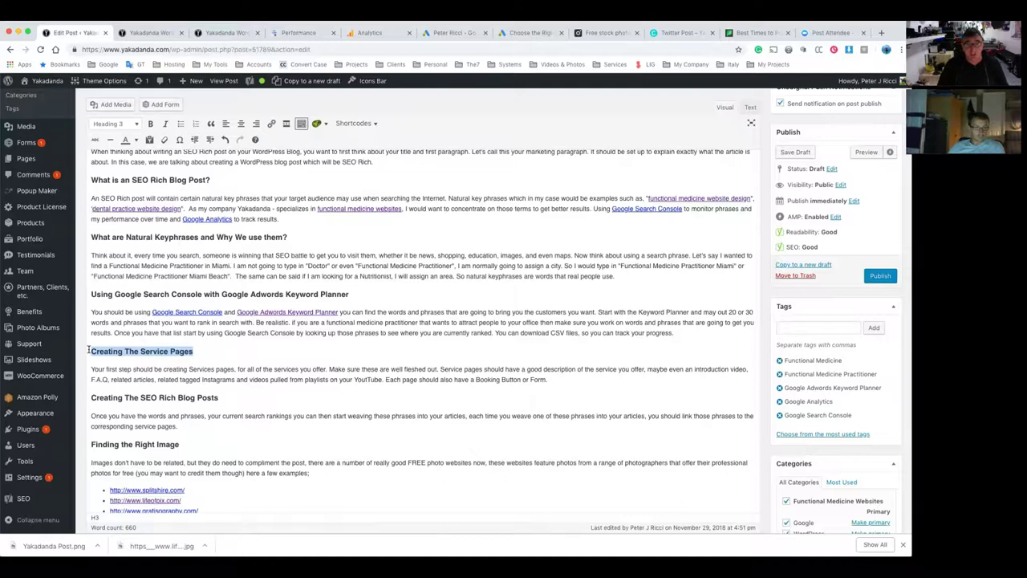
pyautogui.scroll(-5, 269, 241)
pyautogui.scroll(4, 269, 231)
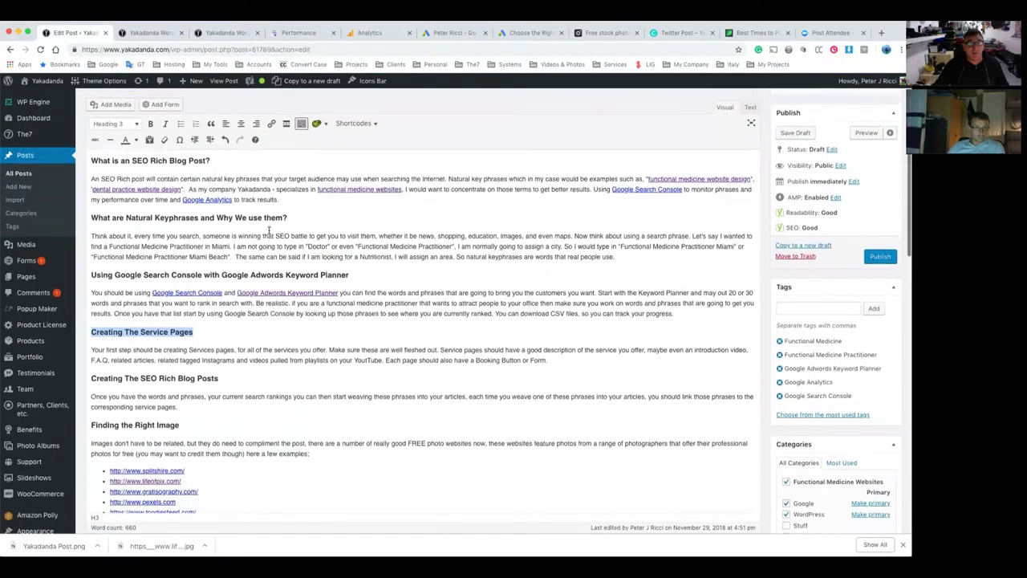
pyautogui.click(227, 32)
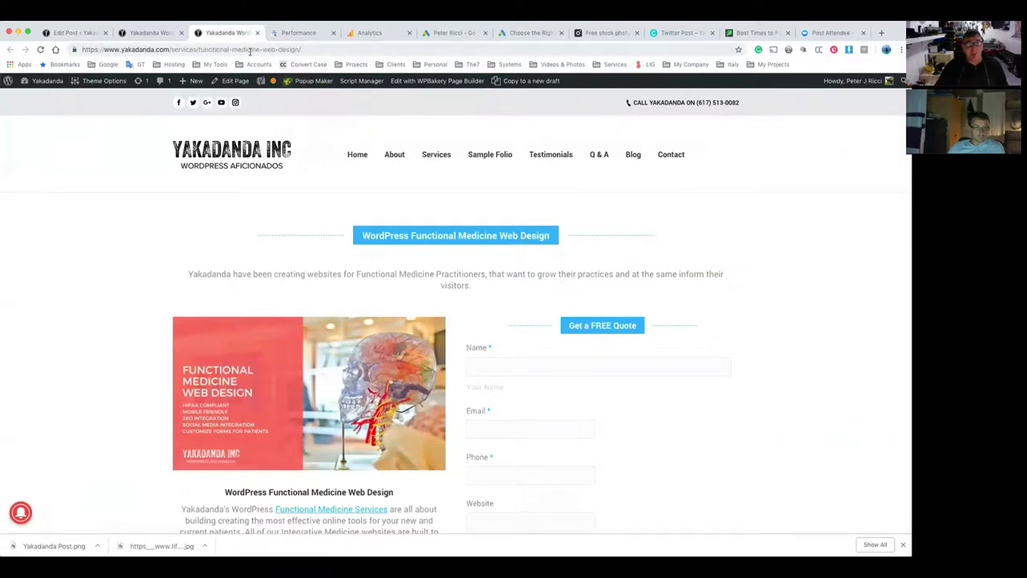
pyautogui.rightClick(251, 51)
pyautogui.click(160, 68)
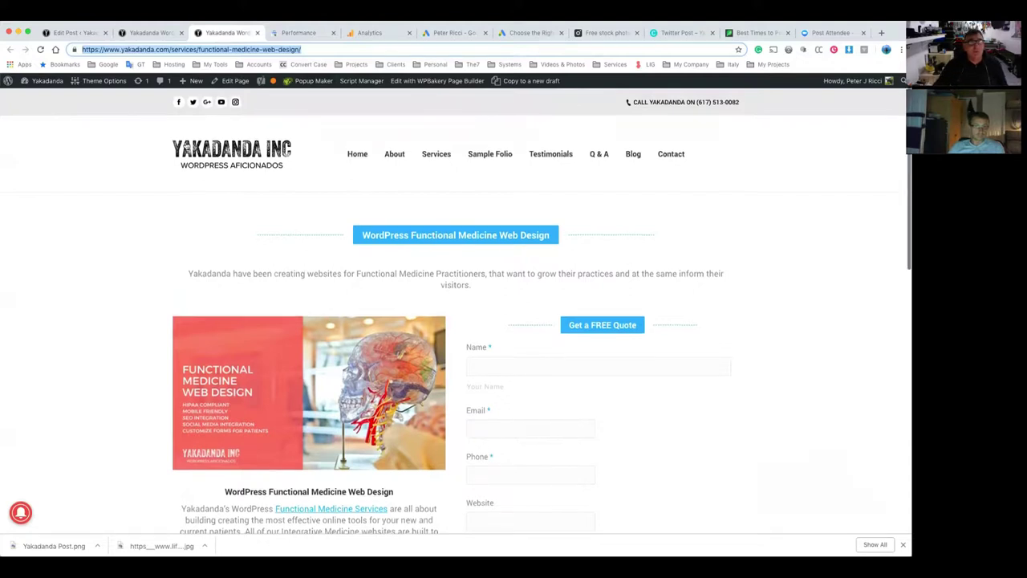
# Go back to the post and correct the spelling of "YouTube" in the service pages paragraph.
pyautogui.click(80, 34)
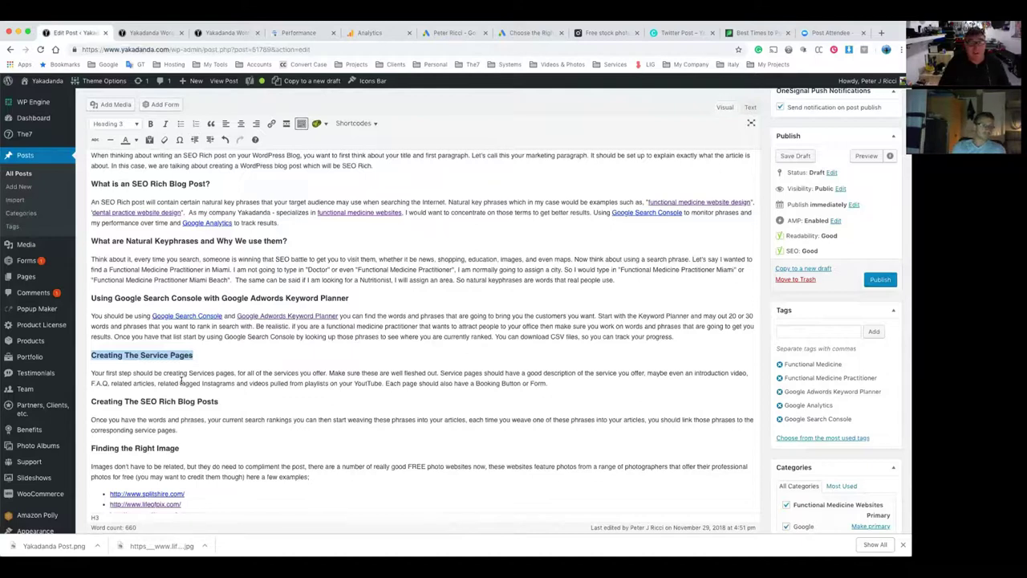
pyautogui.click(210, 372)
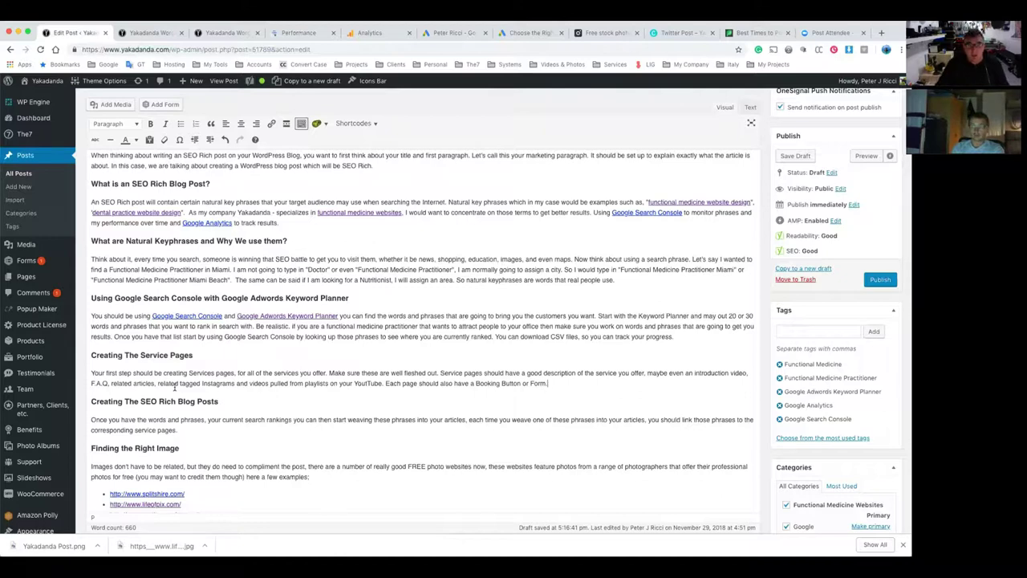
pyautogui.click(367, 383)
pyautogui.press('BackSpace')
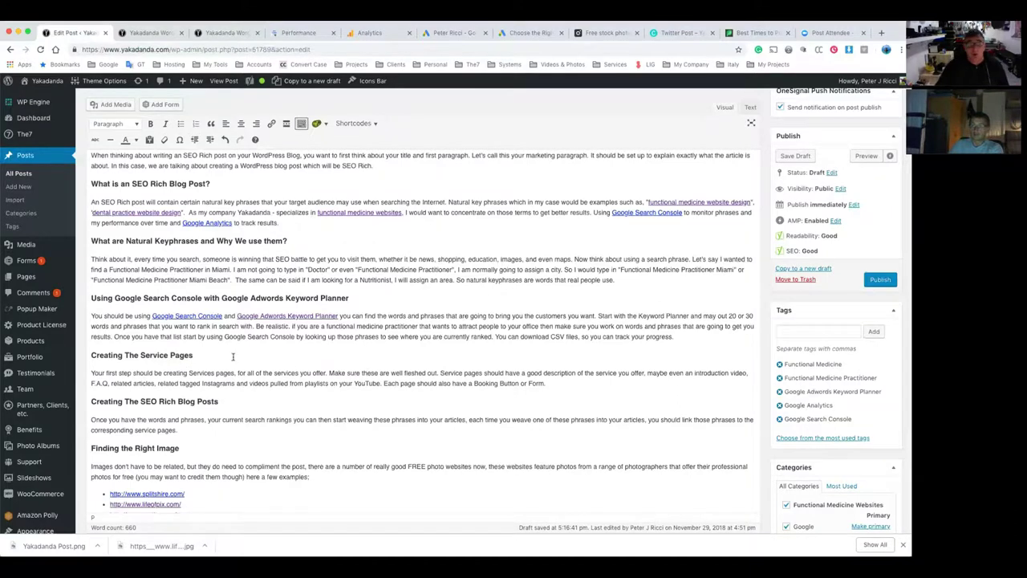
# Check the link targets of "functional medicine website design", "functional medicine websites" and "dental practice website design" in the post.
pyautogui.moveTo(377, 437); pyautogui.dragTo(379, 406)
pyautogui.click(379, 405)
pyautogui.click(686, 202)
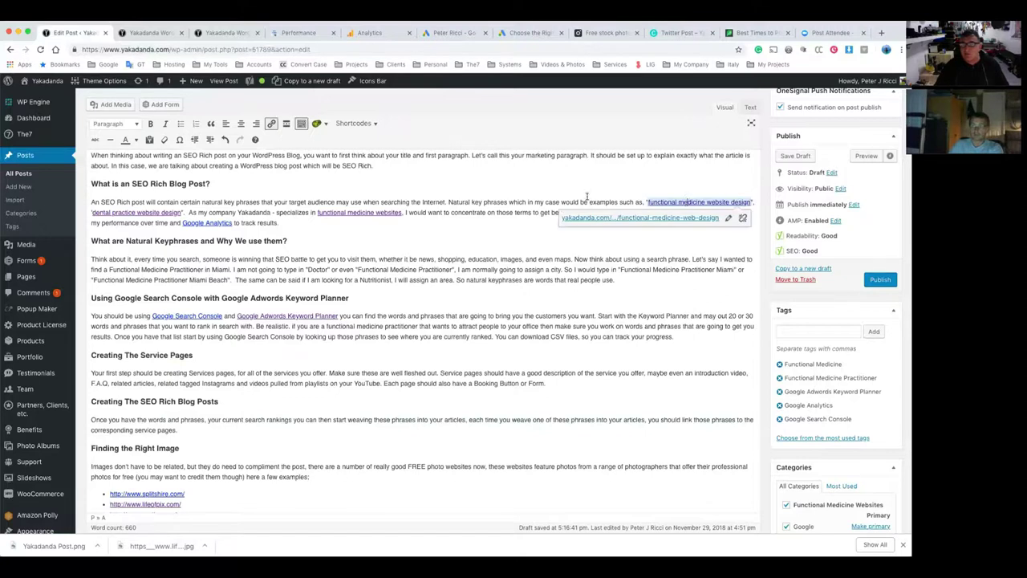
pyautogui.click(382, 211)
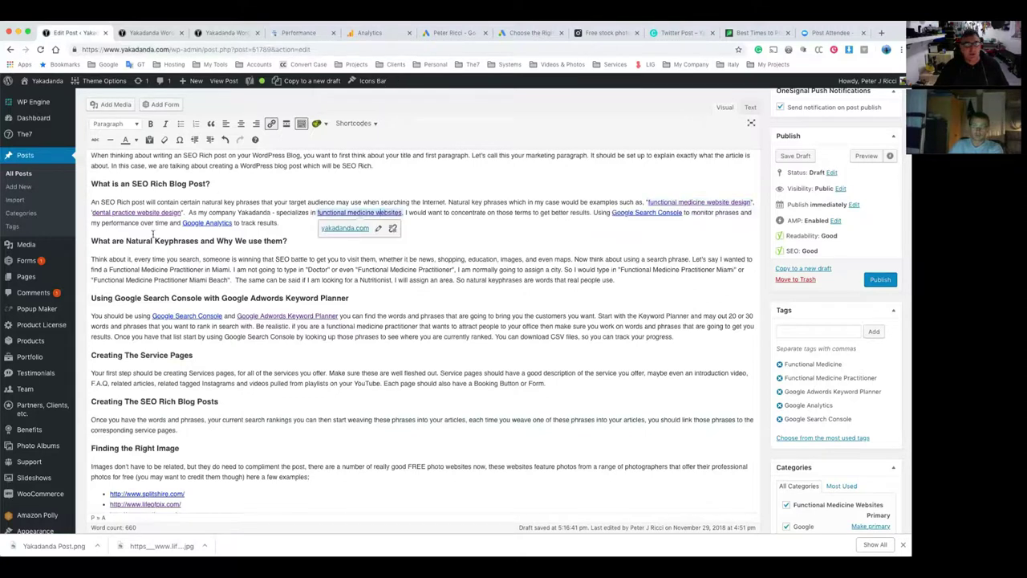
pyautogui.click(149, 212)
pyautogui.click(261, 235)
pyautogui.click(346, 214)
pyautogui.click(285, 246)
pyautogui.click(364, 210)
pyautogui.click(125, 209)
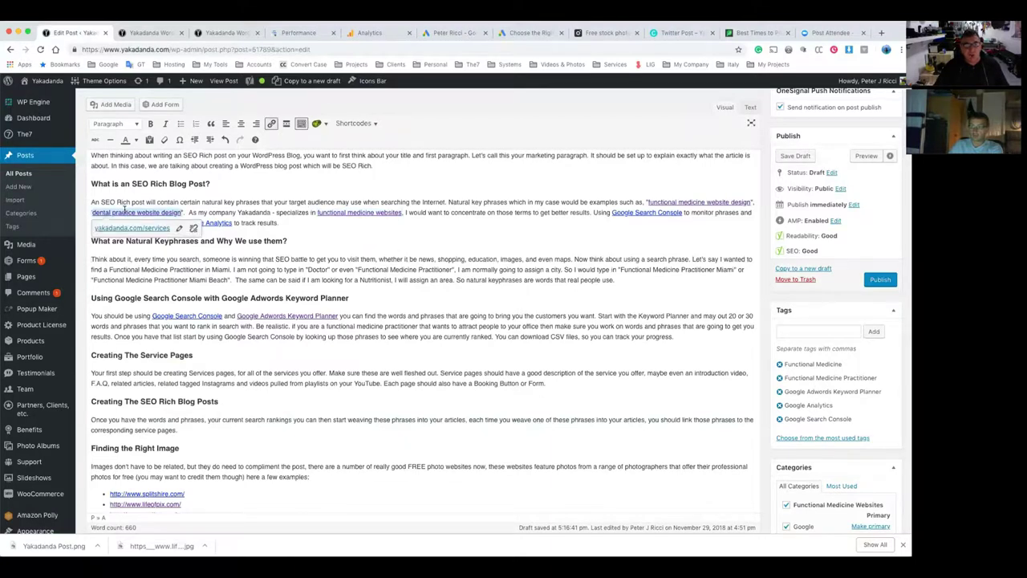
# Recheck the link target of "functional medicine website design", and review the "Finding the Right Image" section with its list of free photo sites.
pyautogui.click(690, 202)
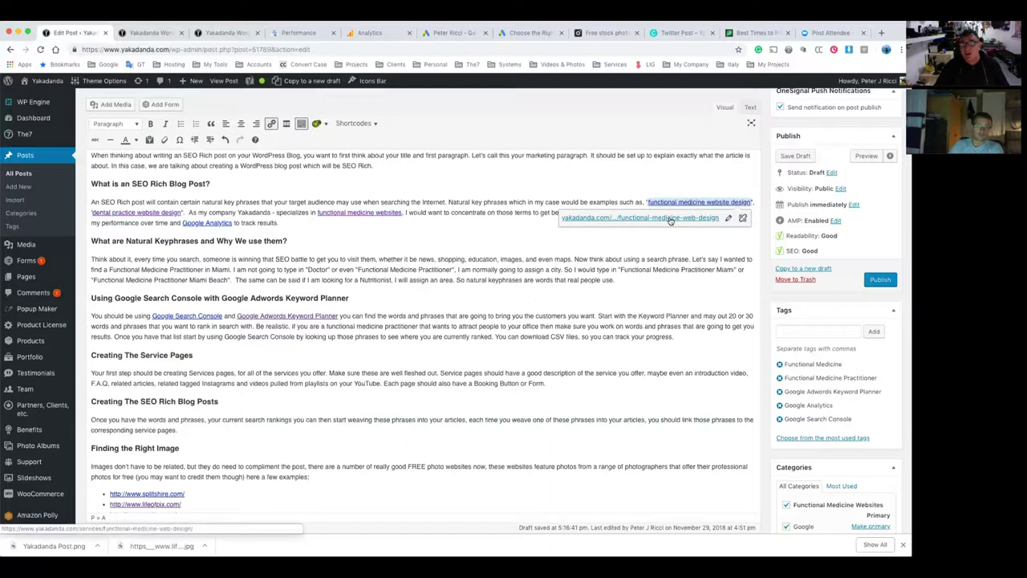
pyautogui.click(478, 270)
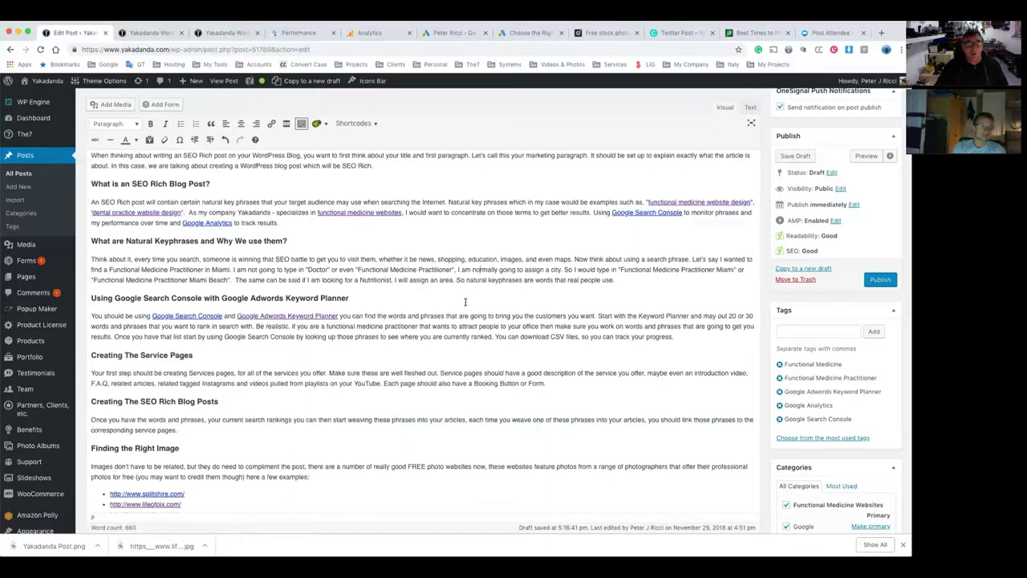
pyautogui.scroll(-3, 465, 302)
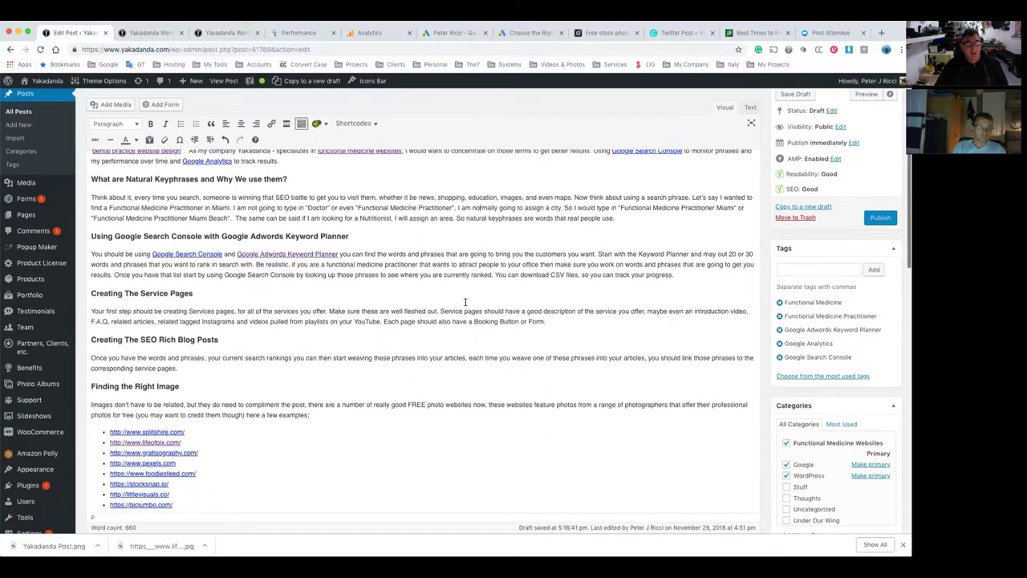
pyautogui.scroll(-2, 457, 313)
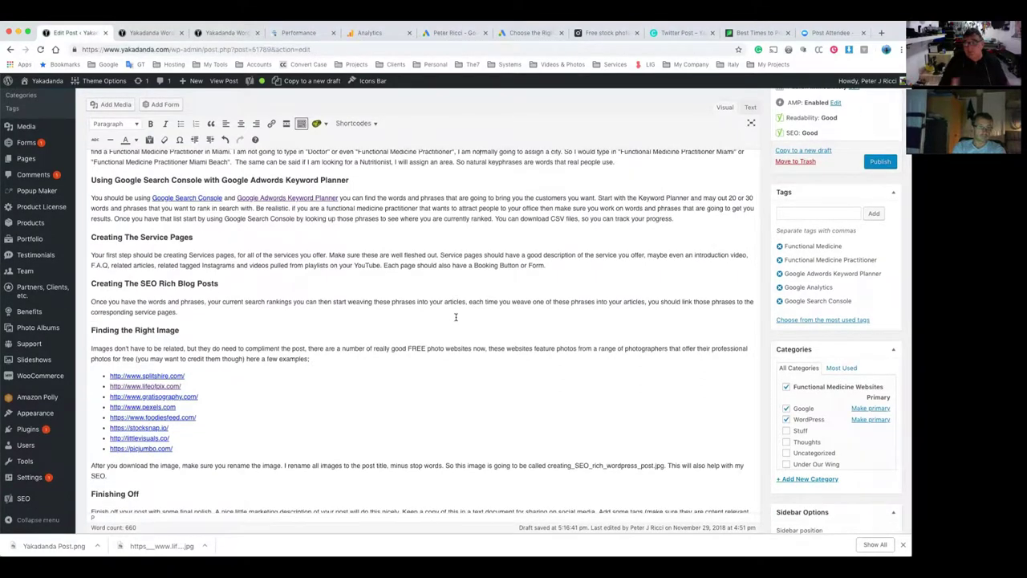
pyautogui.click(340, 325)
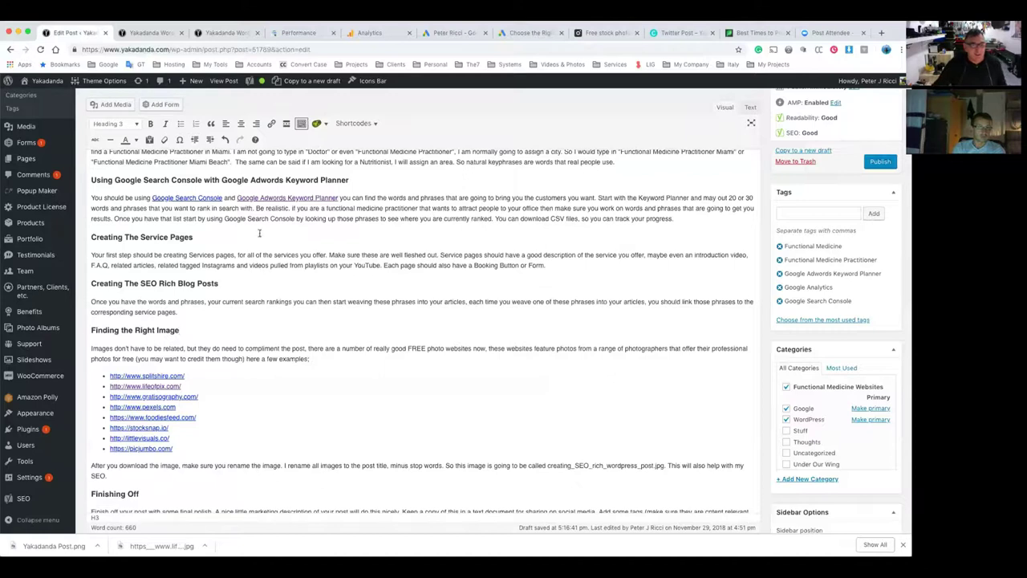
pyautogui.moveTo(179, 446); pyautogui.dragTo(133, 363)
pyautogui.click(242, 353)
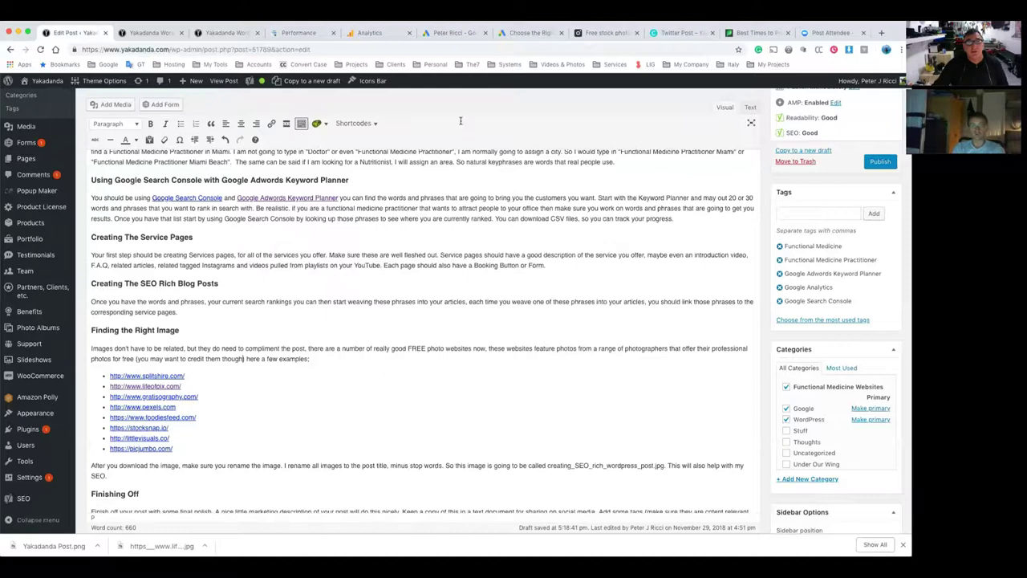
# Switch to the Pexels page, search for "healthy eating" photos and browse the results.
pyautogui.click(607, 34)
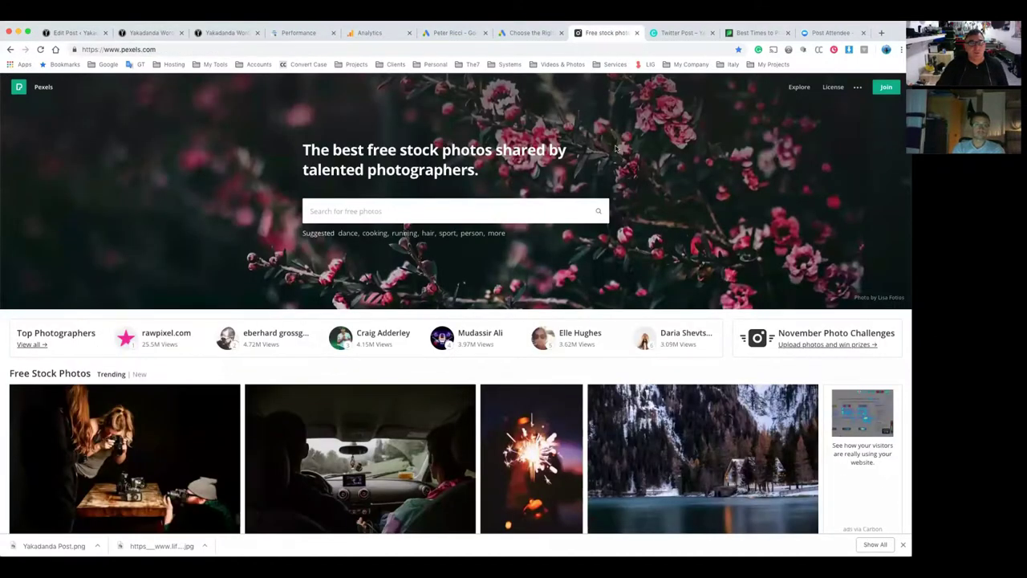
pyautogui.click(350, 212)
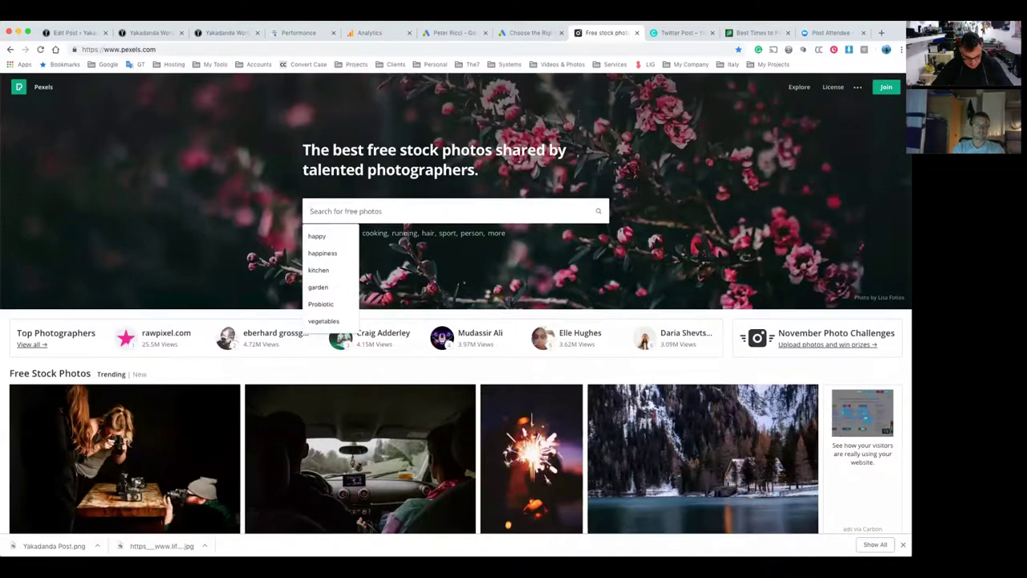
pyautogui.write('ca')
pyautogui.press('BackSpace')
pyautogui.press('BackSpace')
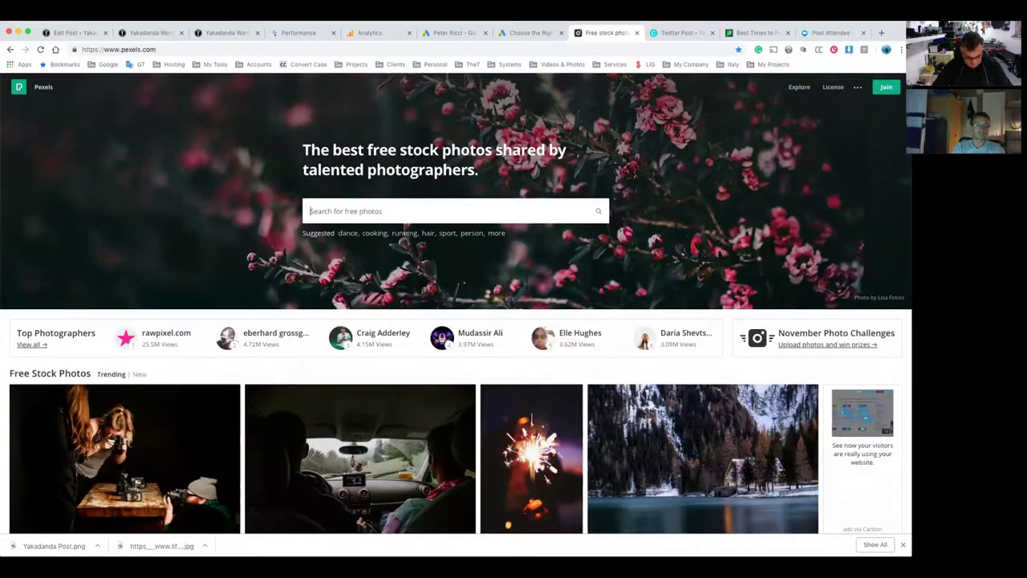
pyautogui.write('healthy eati')
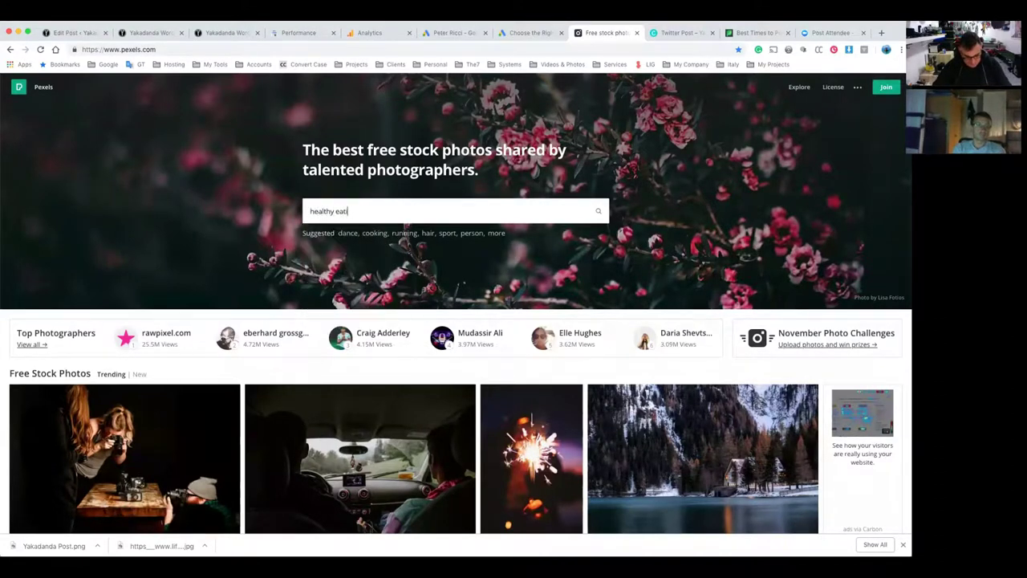
pyautogui.write('ng')
pyautogui.press('Return')
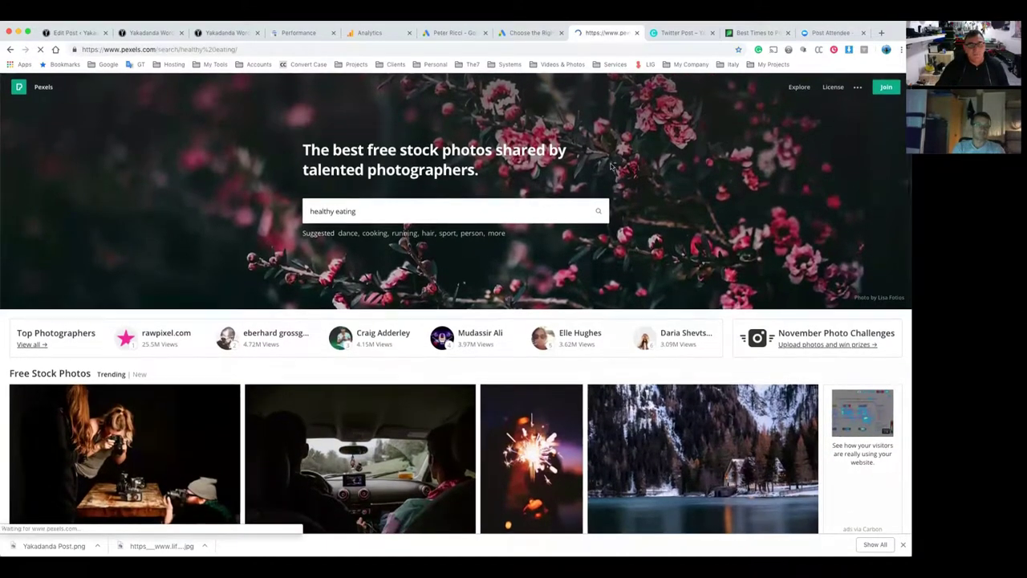
pyautogui.scroll(-5, 188, 261)
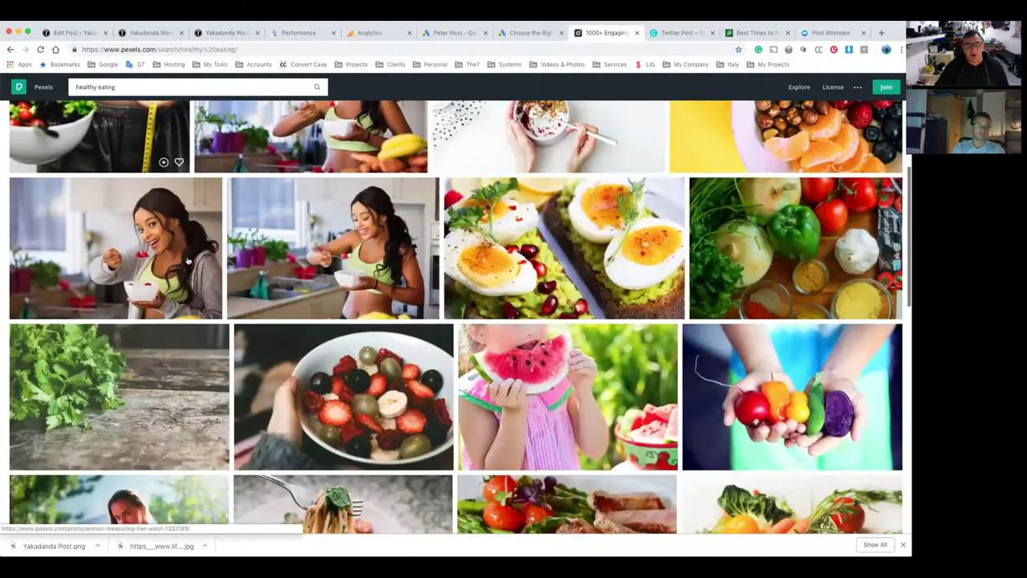
pyautogui.scroll(-5, 190, 260)
pyautogui.scroll(-10, 191, 259)
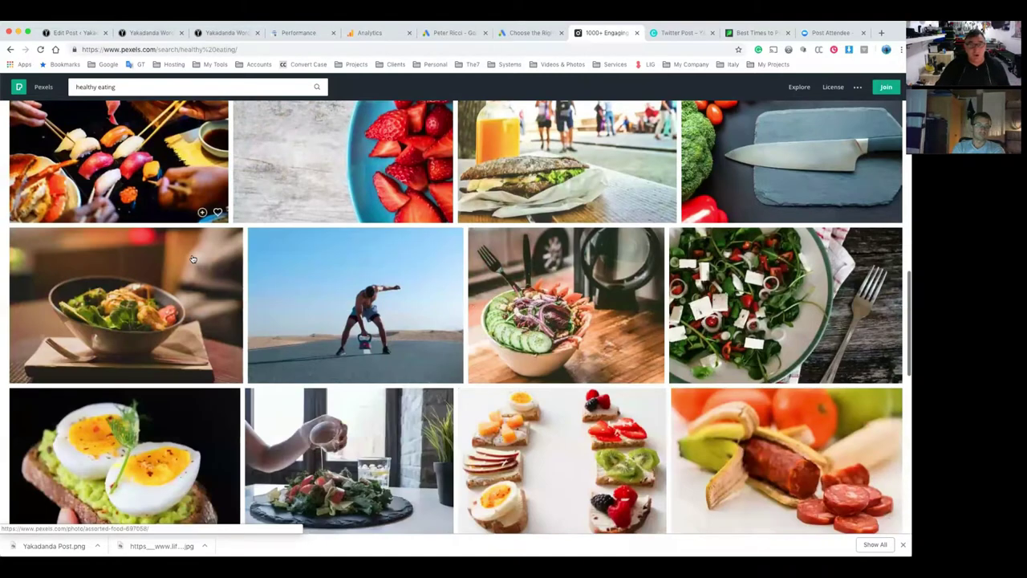
pyautogui.scroll(20, 242, 259)
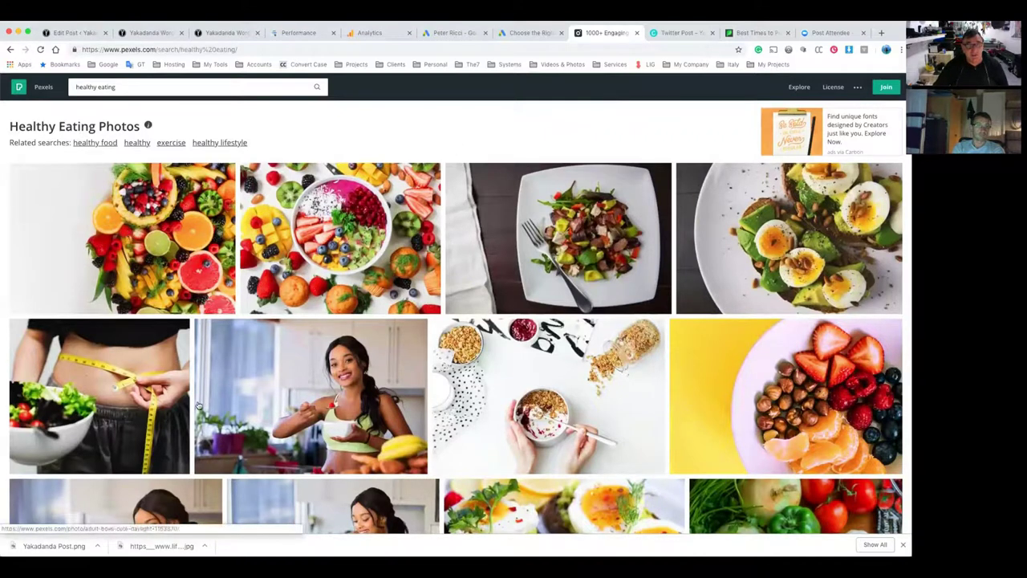
# Download the photo of hands mixing cereal, milk and jam in a white bowl at the Medium (1280 x 853) size.
pyautogui.scroll(-3, 402, 281)
pyautogui.click(486, 251)
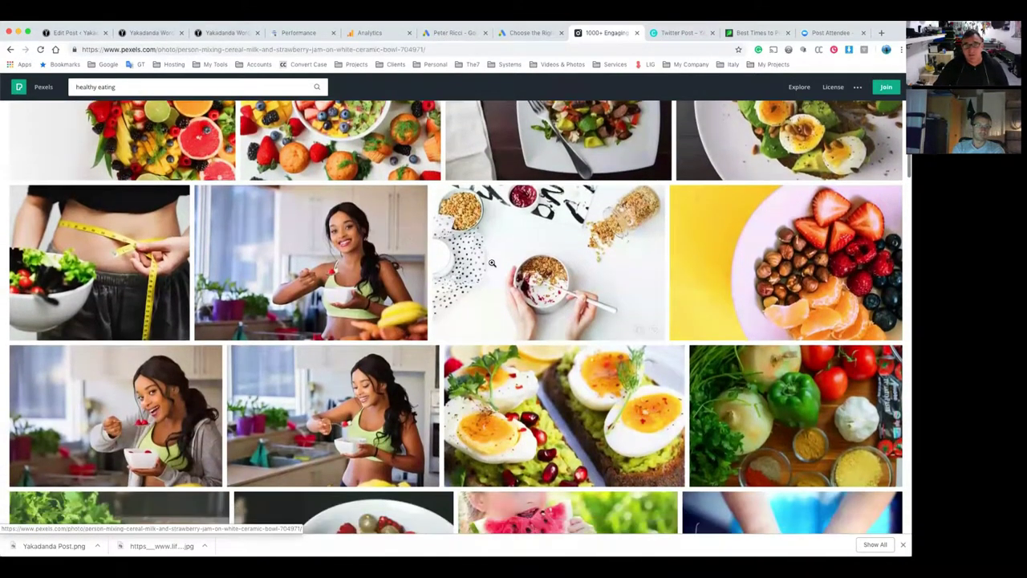
pyautogui.click(818, 178)
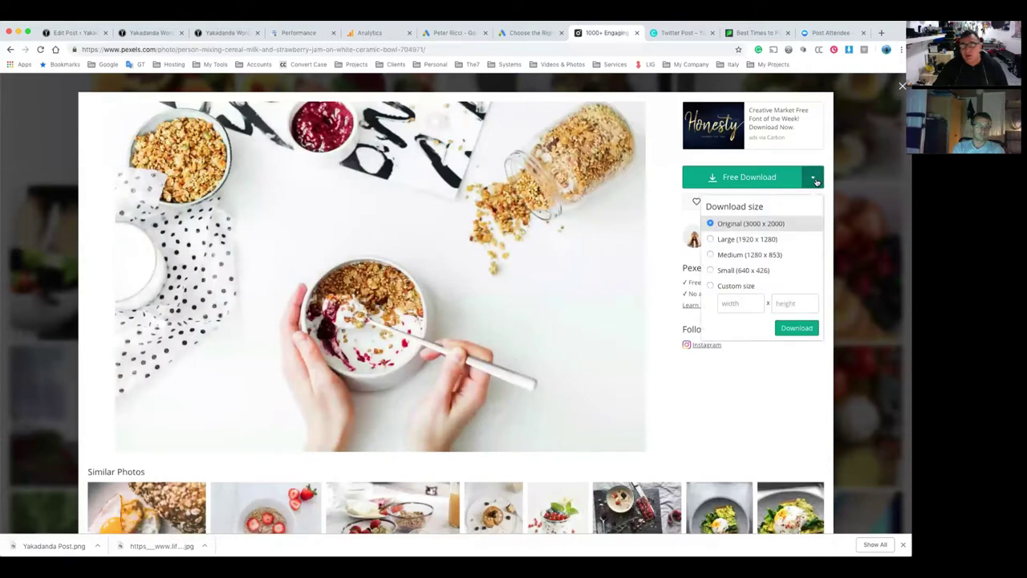
pyautogui.click(726, 255)
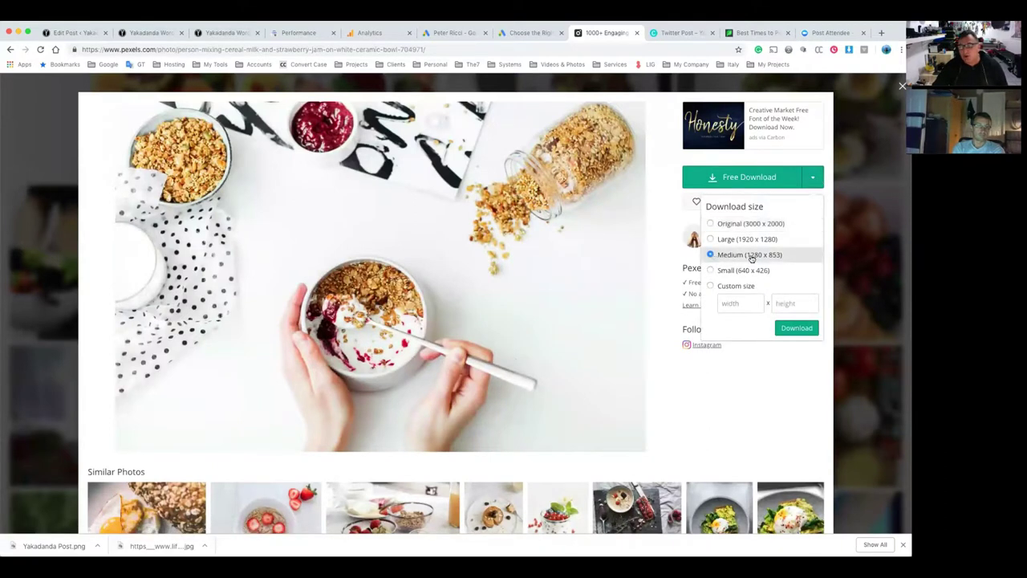
pyautogui.click(796, 328)
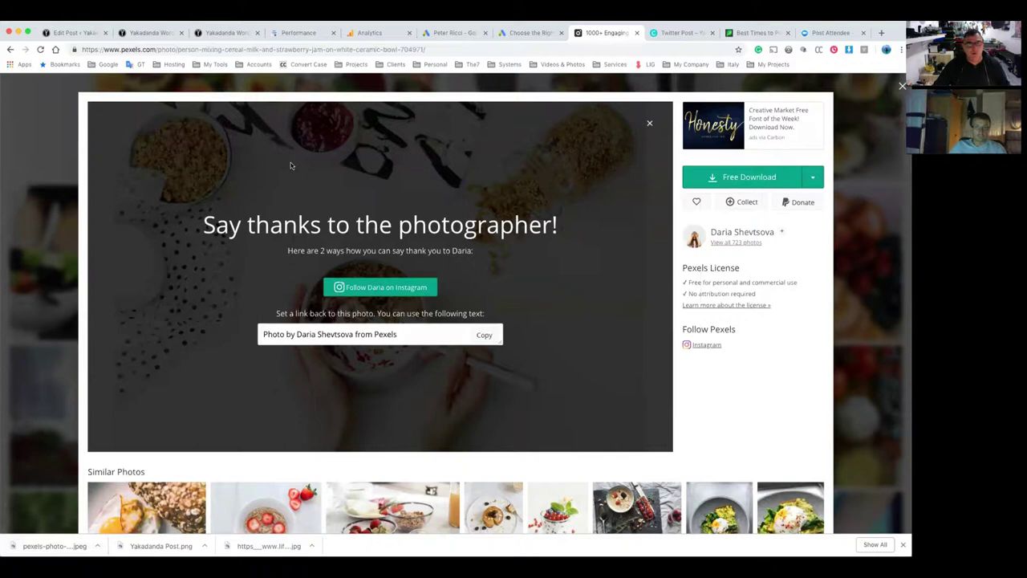
# Return to the post and select Creating-a-SEO-Rich-WordPress-Post.jpg from the media library for the featured image.
pyautogui.click(91, 36)
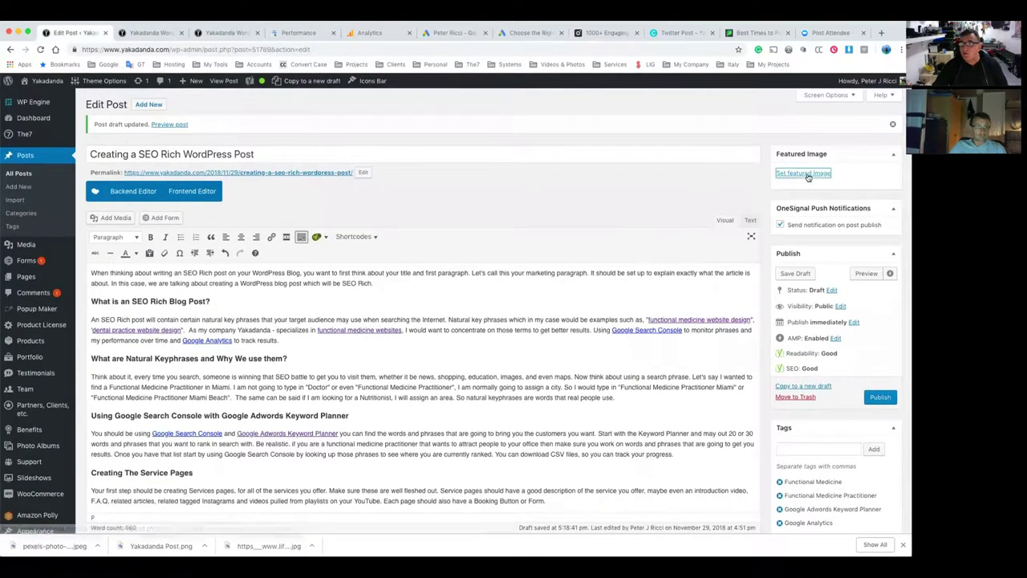
pyautogui.click(807, 173)
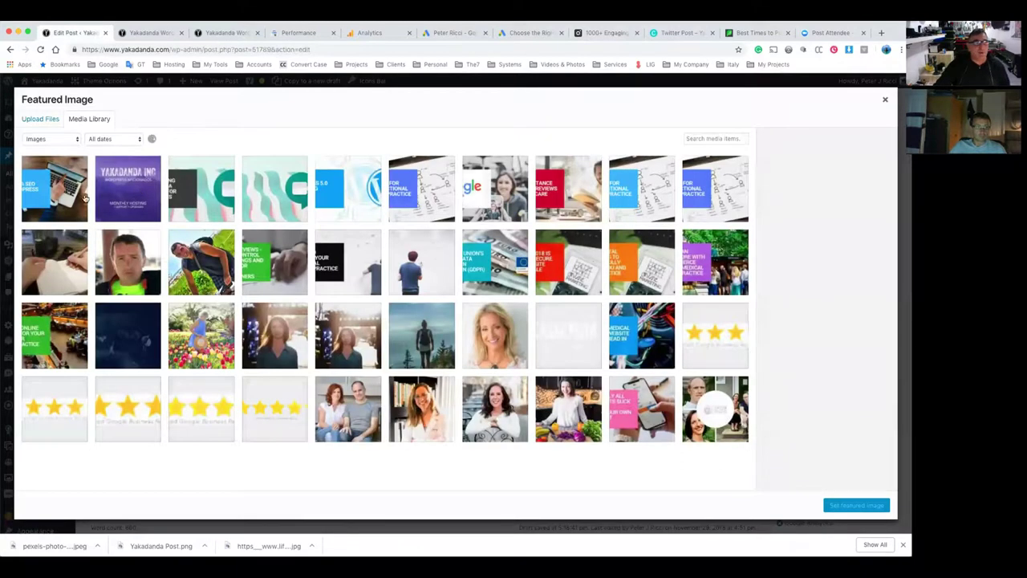
pyautogui.click(80, 196)
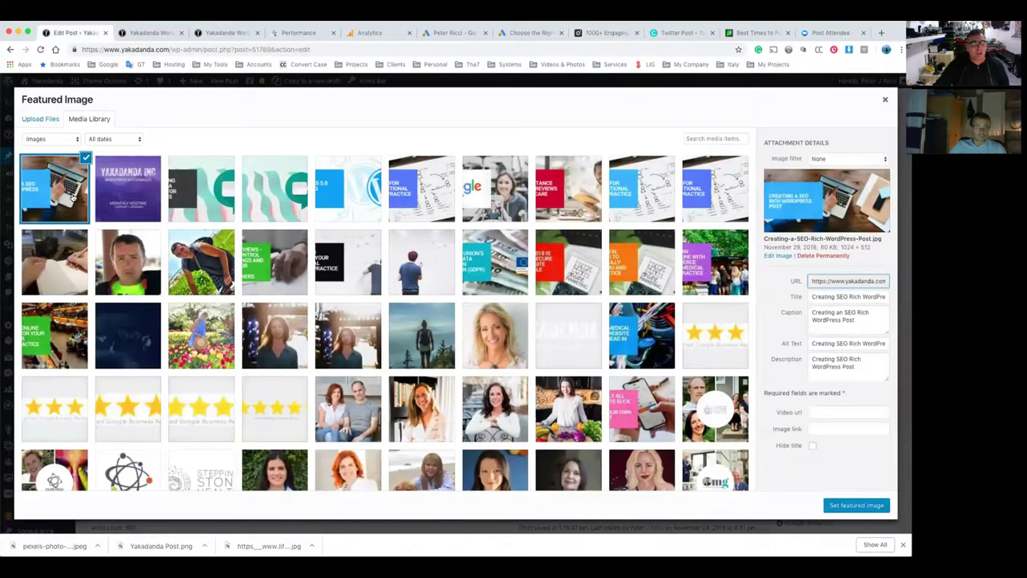
# Examine the URL, title and caption in the selected image's attachment details.
pyautogui.click(827, 277)
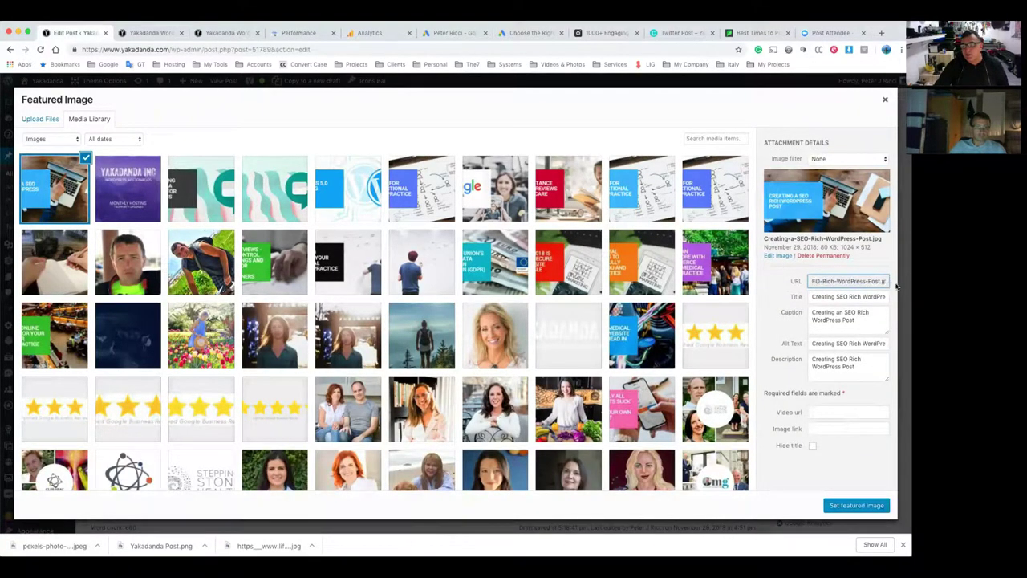
pyautogui.moveTo(824, 280); pyautogui.dragTo(878, 280)
pyautogui.hotkey('ctrl', 'a')
pyautogui.click(828, 297)
pyautogui.hotkey('ctrl', 'a')
pyautogui.click(854, 297)
pyautogui.hotkey('ctrl', 'a')
pyautogui.click(849, 314)
pyautogui.hotkey('ctrl', 'a')
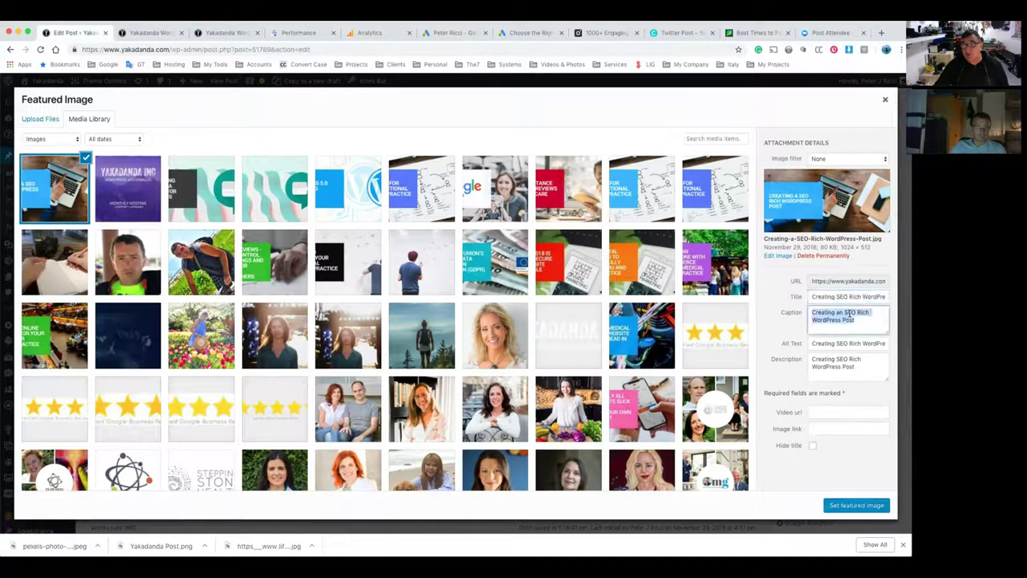
# Compare the selected image's alt text with its caption, title and file URL.
pyautogui.click(824, 342)
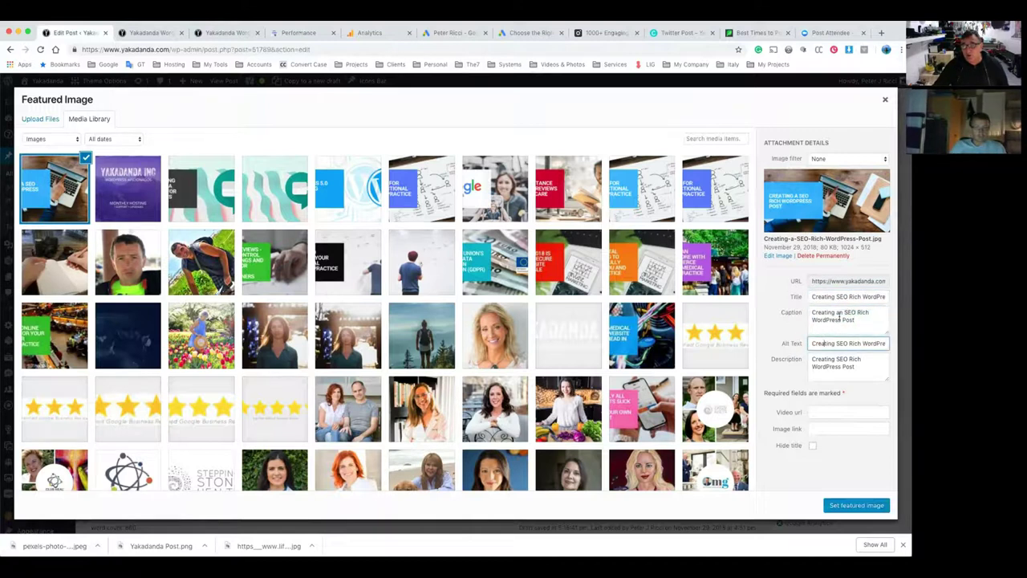
pyautogui.click(839, 316)
pyautogui.hotkey('ctrl', 'a')
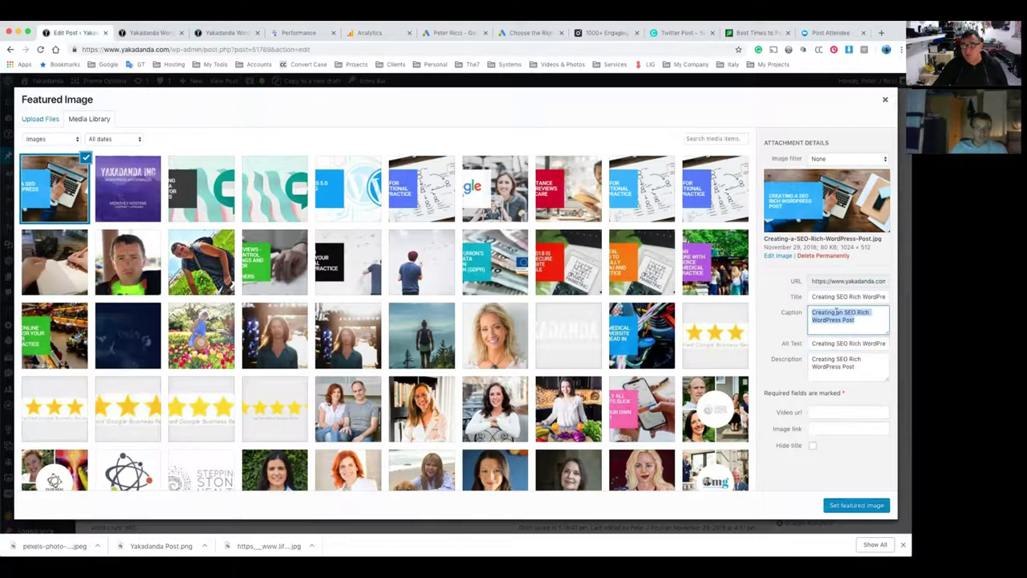
pyautogui.click(838, 312)
pyautogui.tripleClick(827, 342)
pyautogui.doubleClick(830, 298)
pyautogui.tripleClick(828, 343)
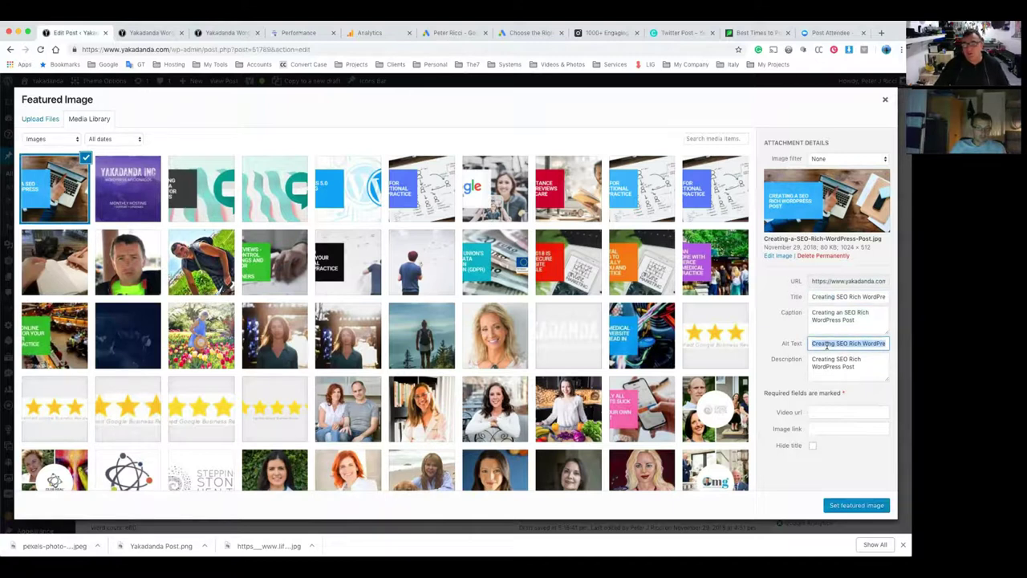
pyautogui.tripleClick(835, 281)
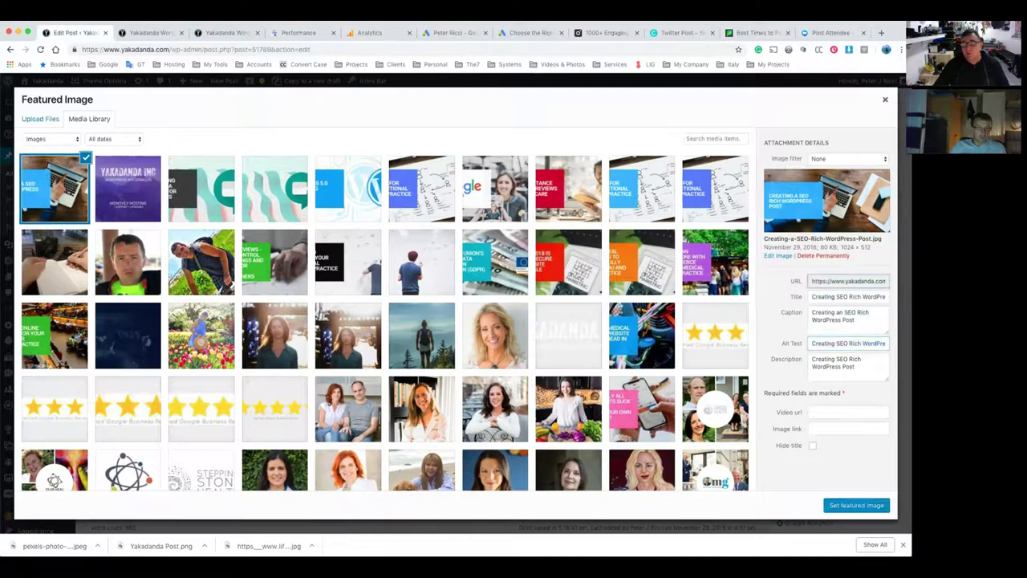
pyautogui.click(843, 281)
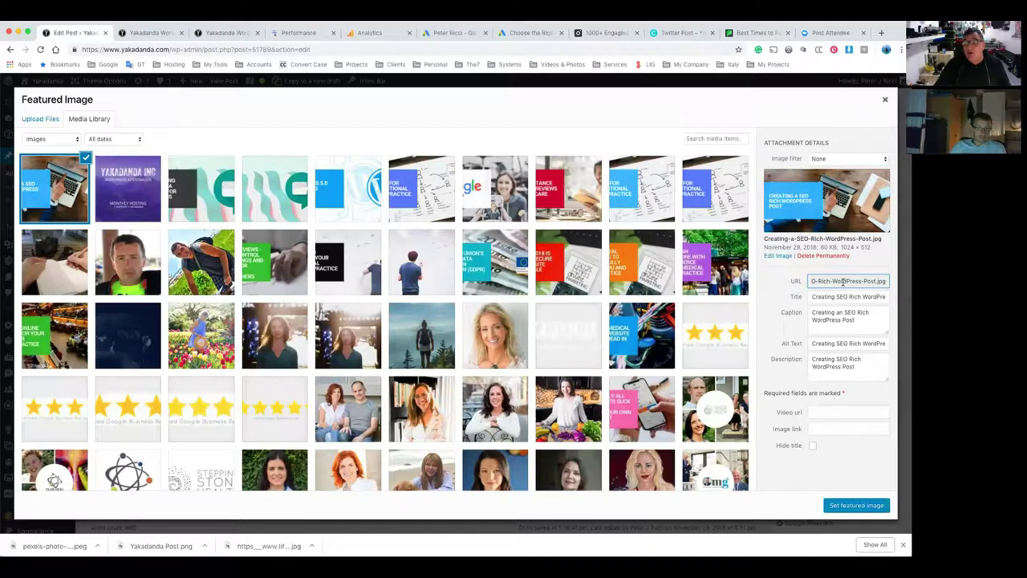
pyautogui.tripleClick(828, 345)
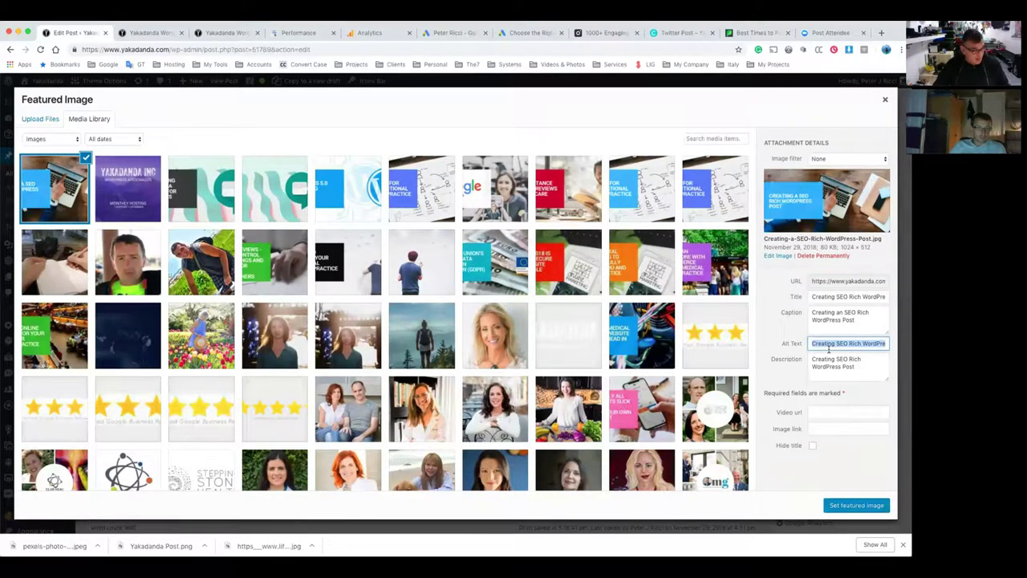
pyautogui.click(828, 346)
pyautogui.tripleClick(829, 347)
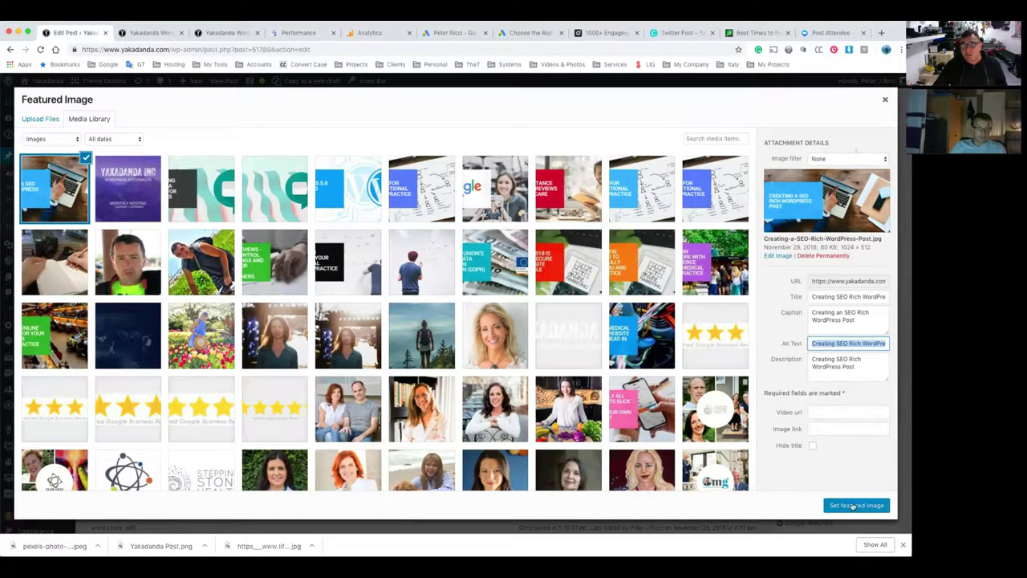
# Leave the video URL blank and set the selected image as the post's featured image.
pyautogui.click(790, 411)
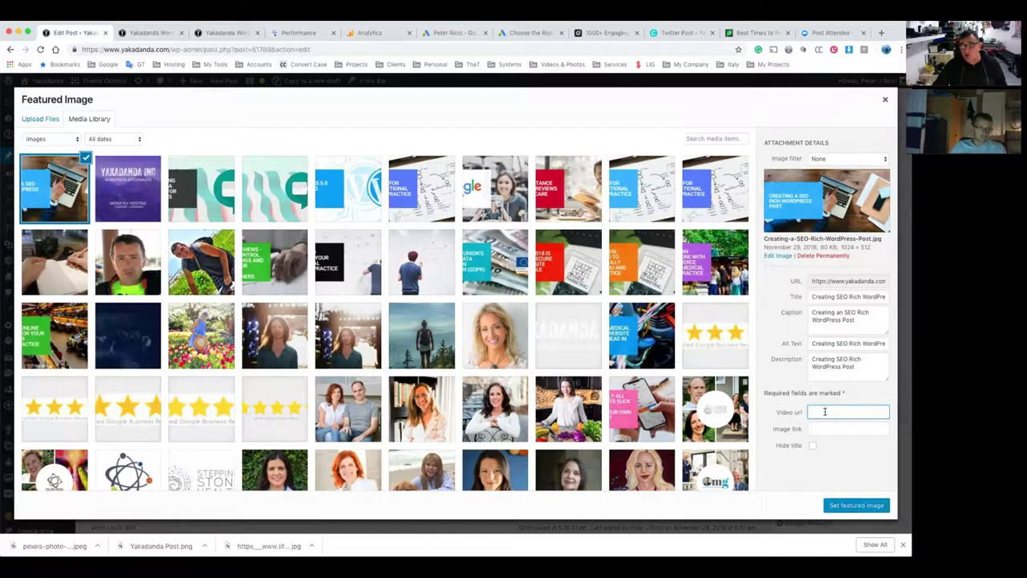
pyautogui.click(853, 506)
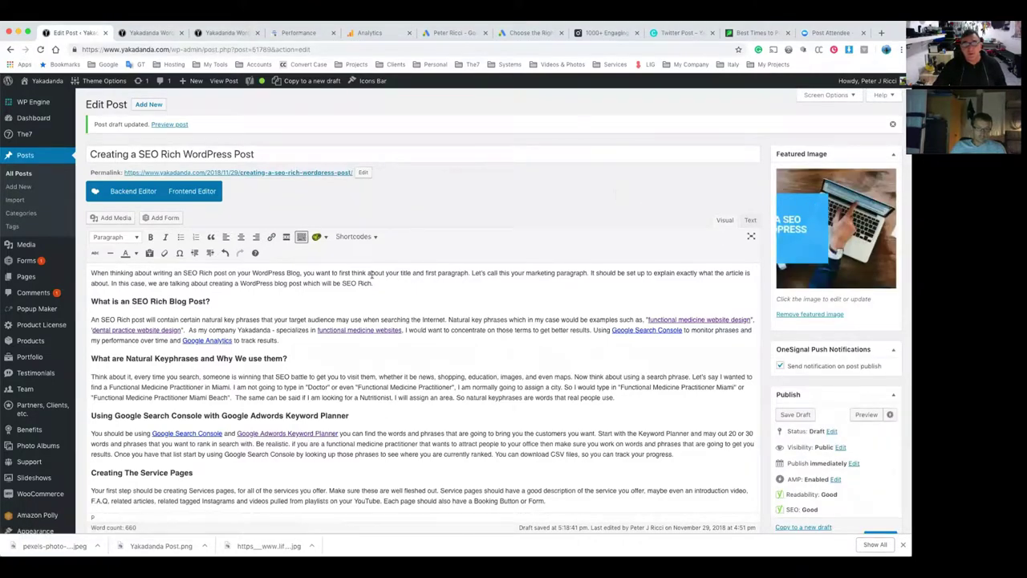
# Correct the misspelled "cntent" to "content" in the "Finishing Off" paragraph.
pyautogui.scroll(-5, 508, 346)
pyautogui.scroll(-3, 509, 347)
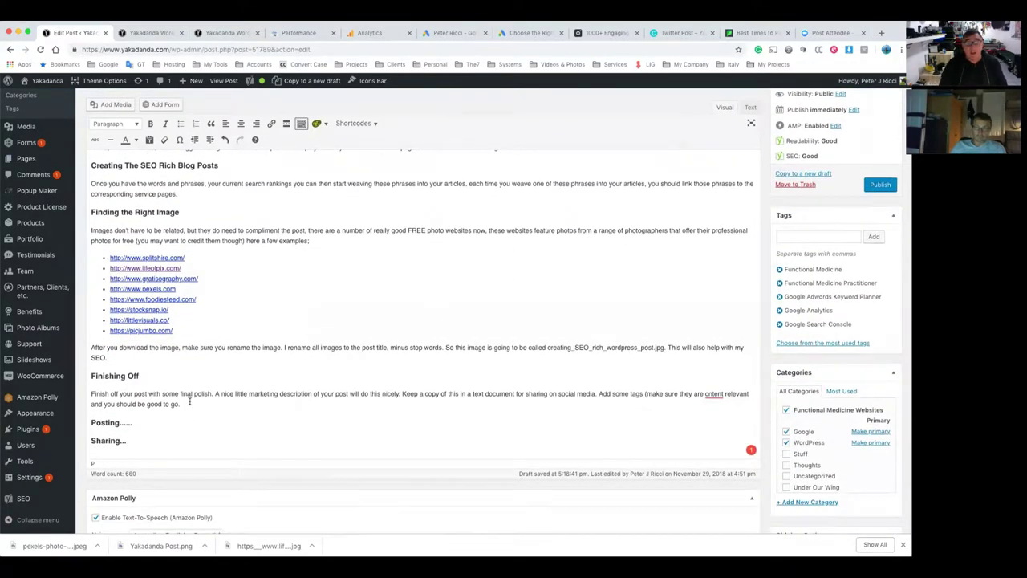
pyautogui.rightClick(712, 396)
pyautogui.click(727, 331)
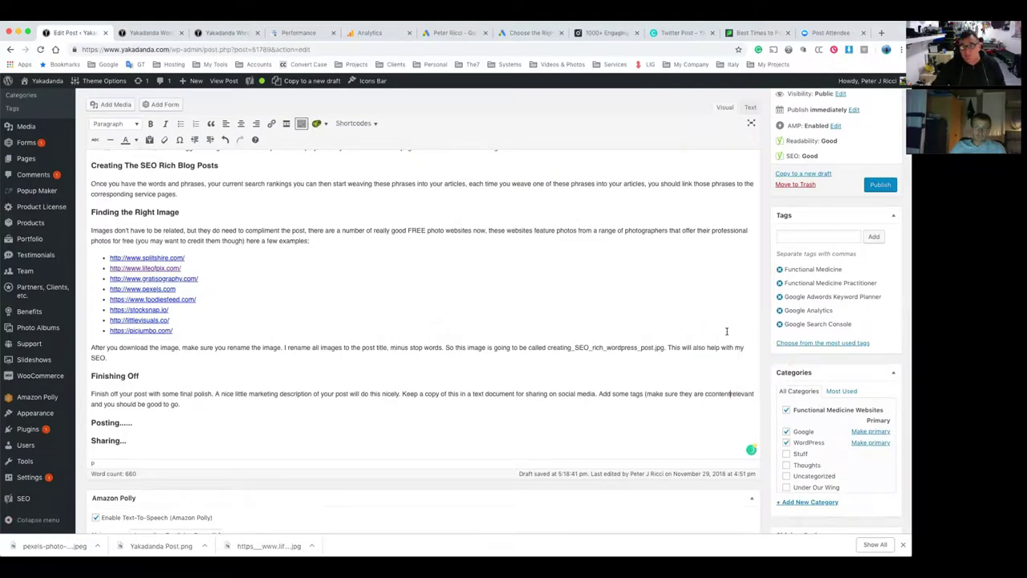
pyautogui.click(709, 394)
pyautogui.press('BackSpace')
pyautogui.click(728, 394)
pyautogui.click(679, 393)
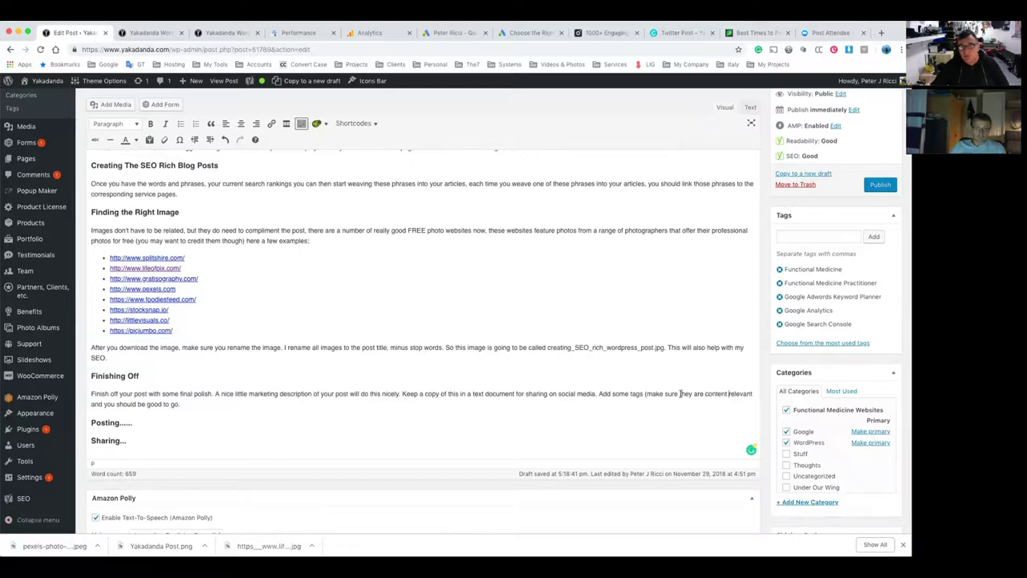
# Examine the "Finishing Off" section together with the post's tags and categories.
pyautogui.click(92, 376)
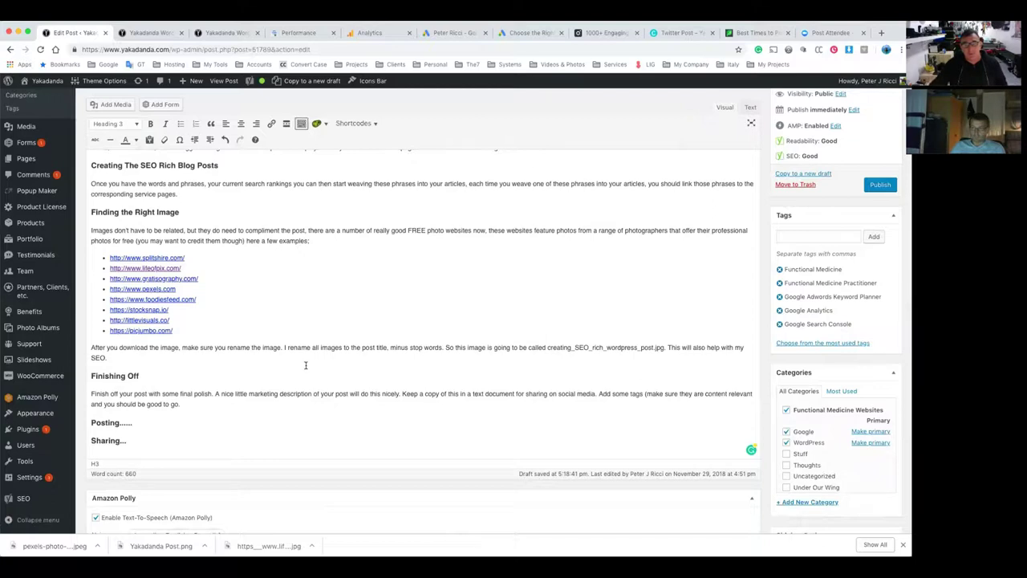
pyautogui.click(594, 404)
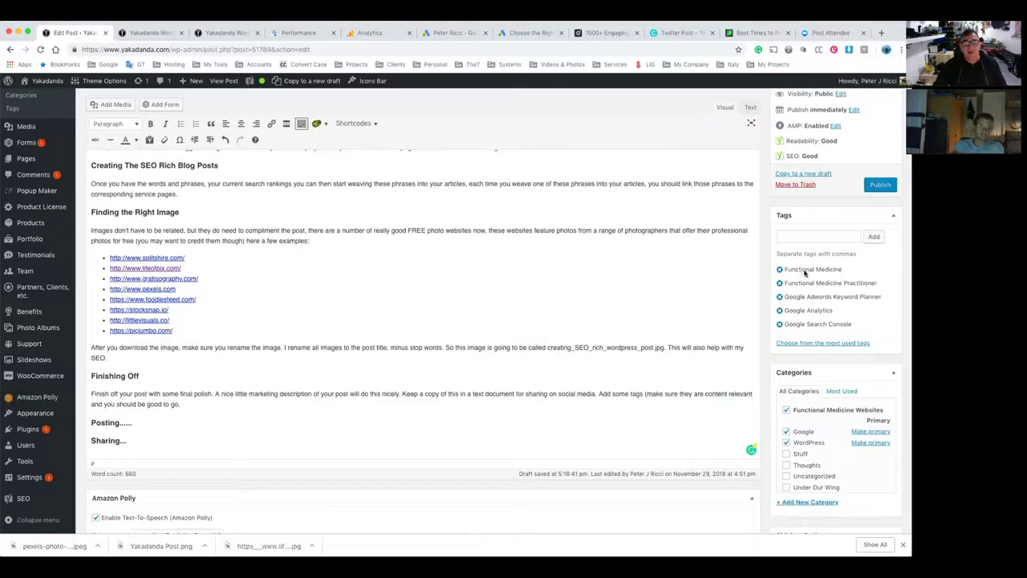
pyautogui.scroll(15, 387, 296)
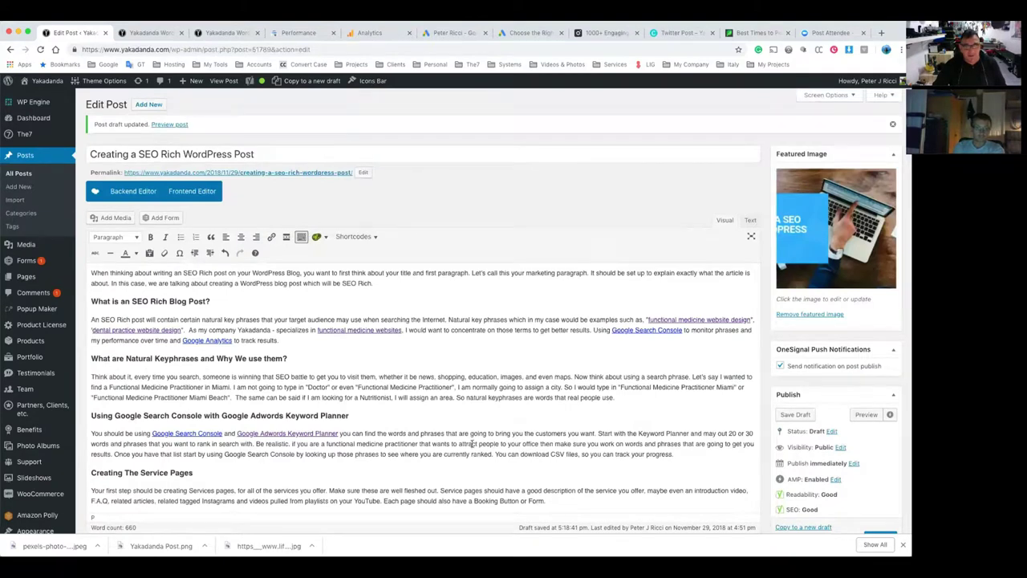
pyautogui.scroll(-4, 473, 443)
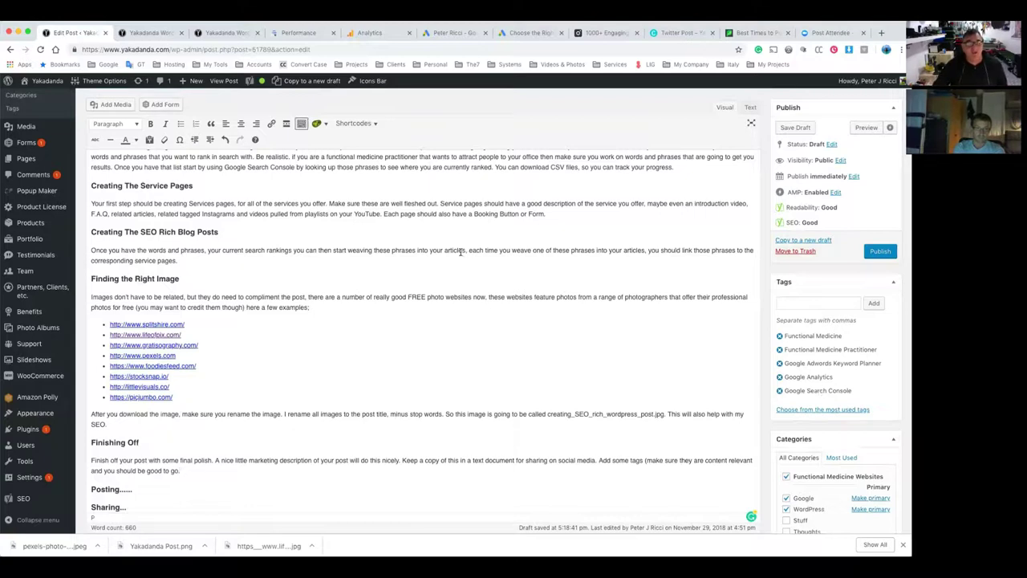
pyautogui.scroll(-8, 465, 255)
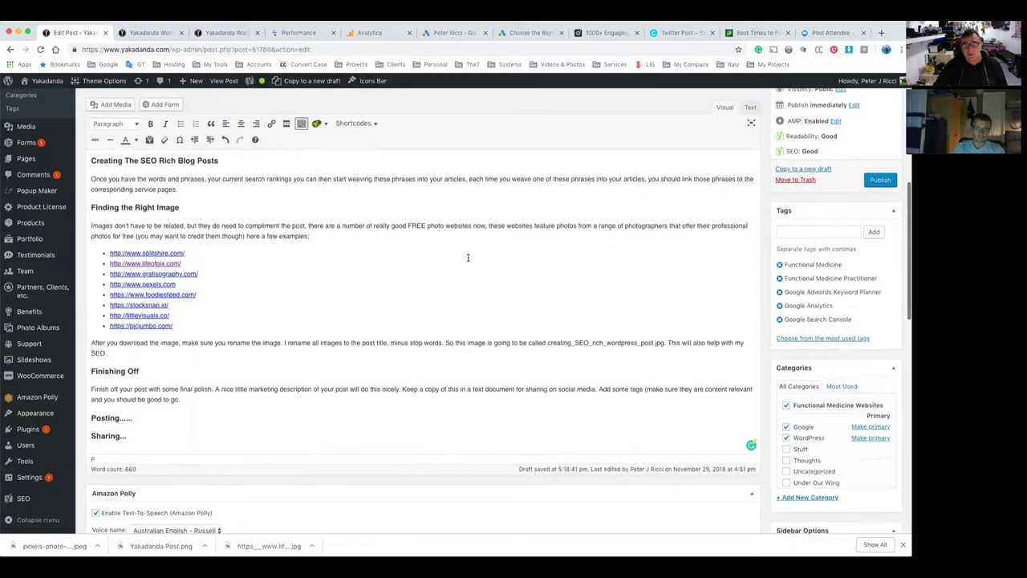
pyautogui.scroll(3, 872, 294)
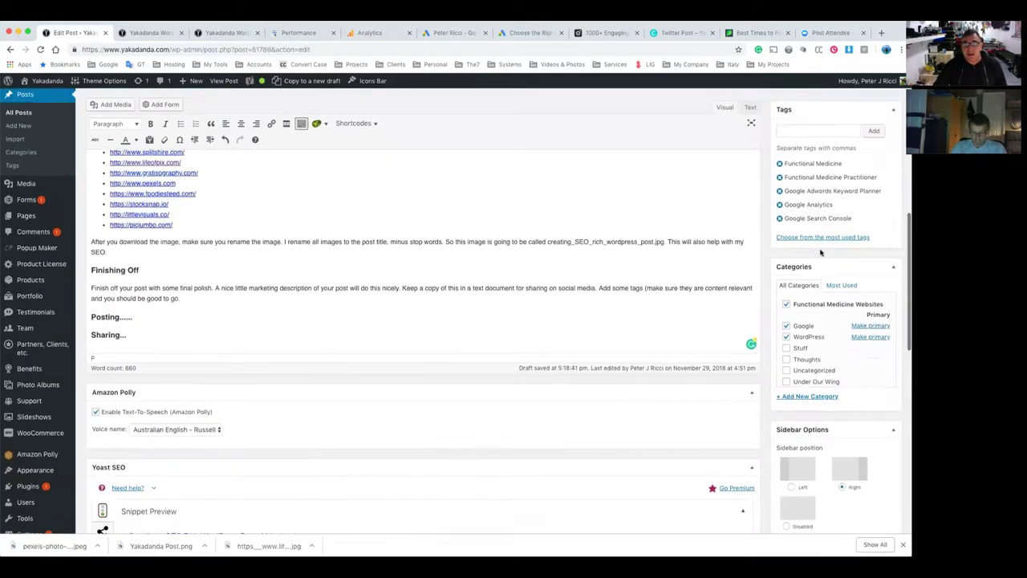
pyautogui.scroll(-9, 699, 243)
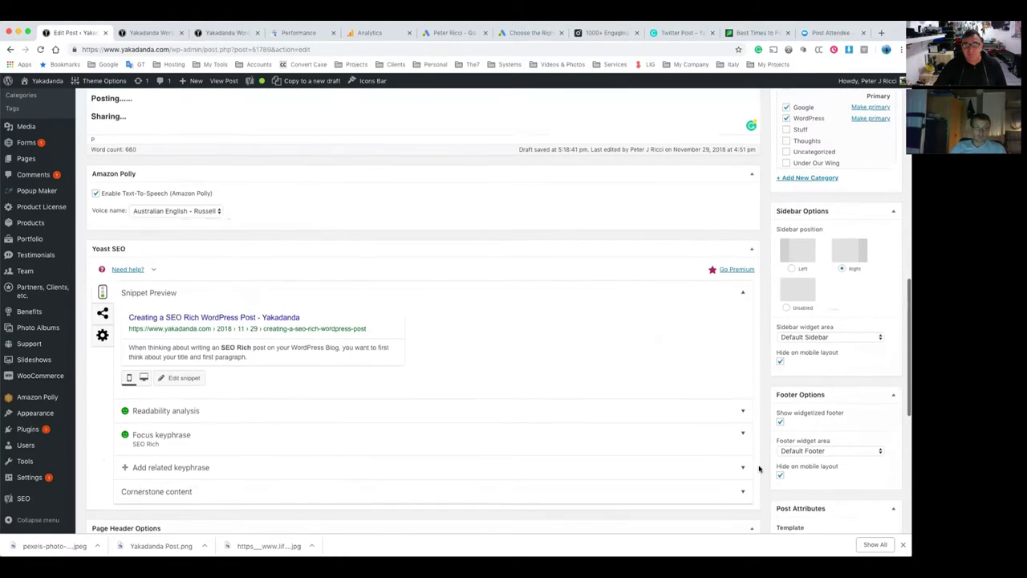
# Make sure both the sidebar and the footer are set to hide on the mobile layout.
pyautogui.click(780, 358)
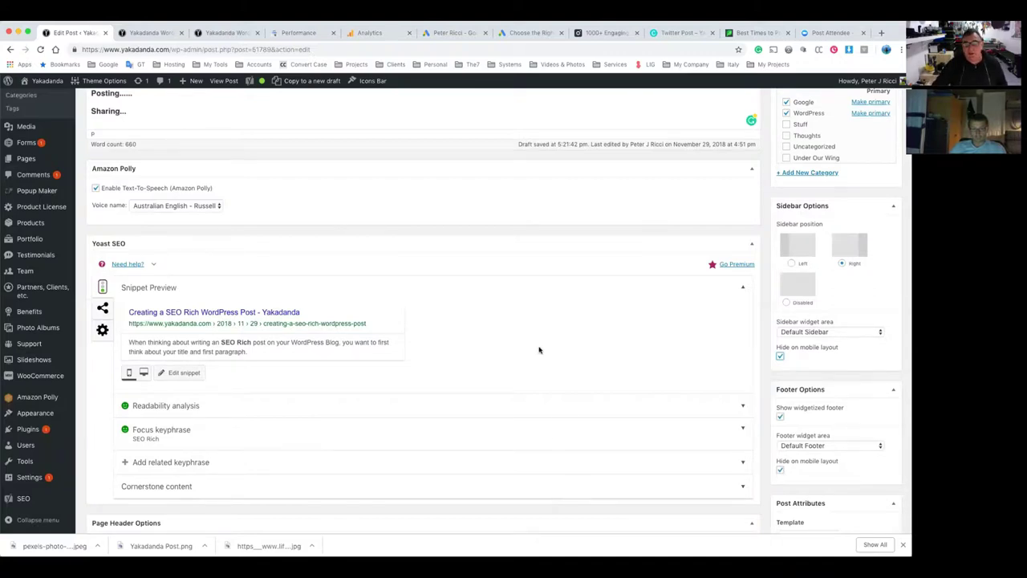
pyautogui.scroll(-3, 541, 351)
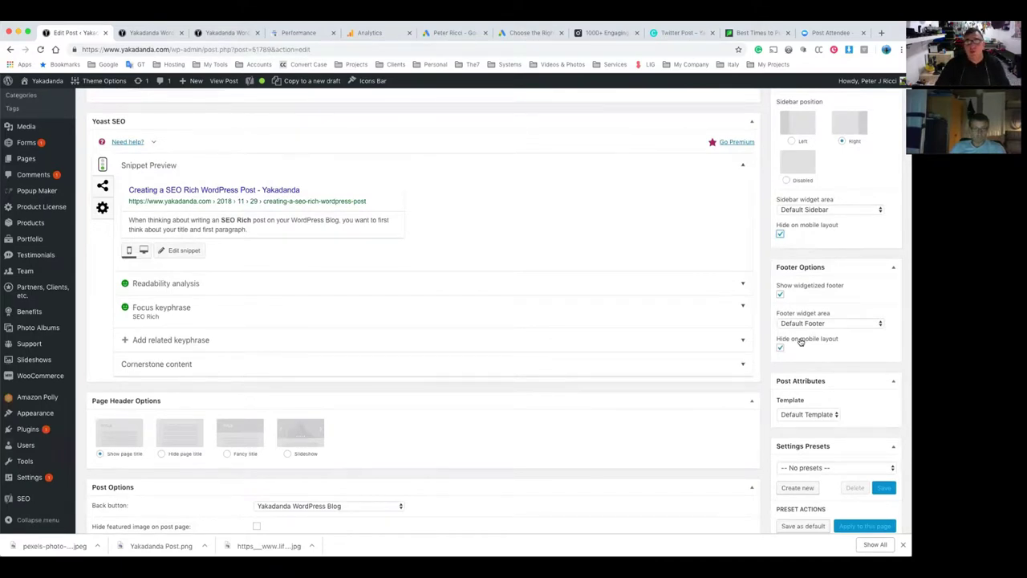
pyautogui.click(779, 350)
pyautogui.scroll(-2, 611, 348)
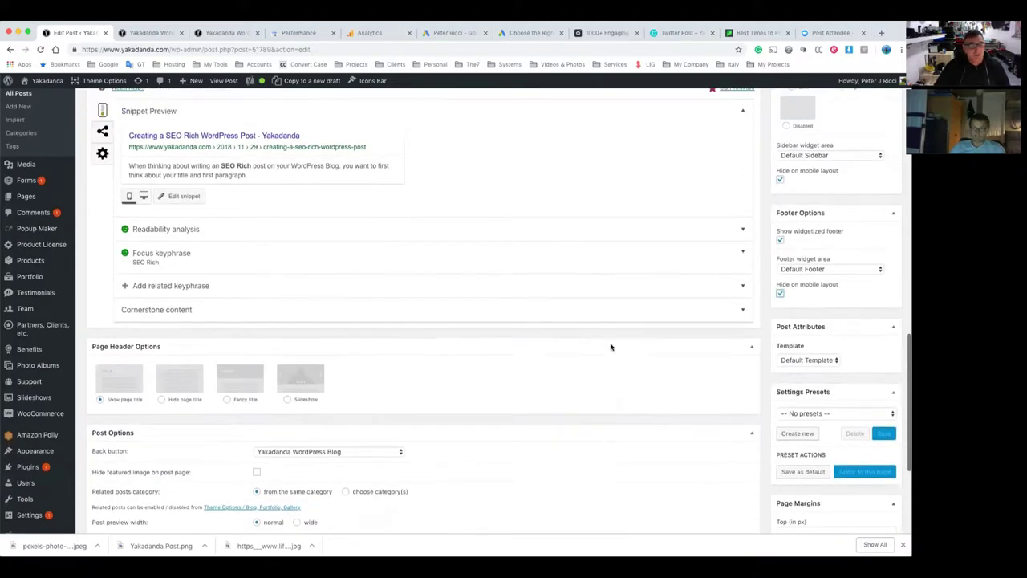
# Choose "Yakadanda WordPress Blog" as the back button page in the post options.
pyautogui.scroll(15, 611, 346)
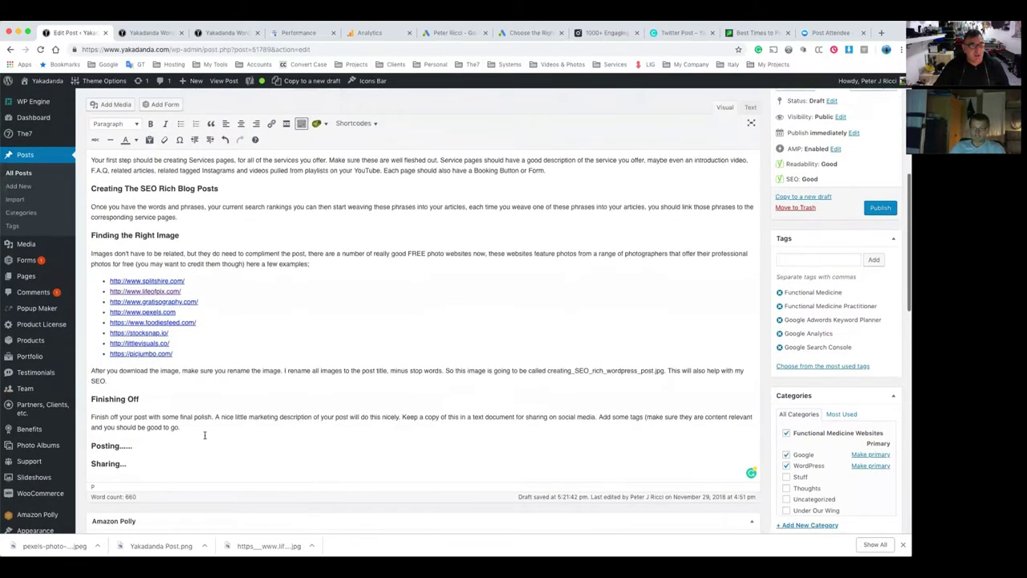
pyautogui.scroll(-5, 452, 411)
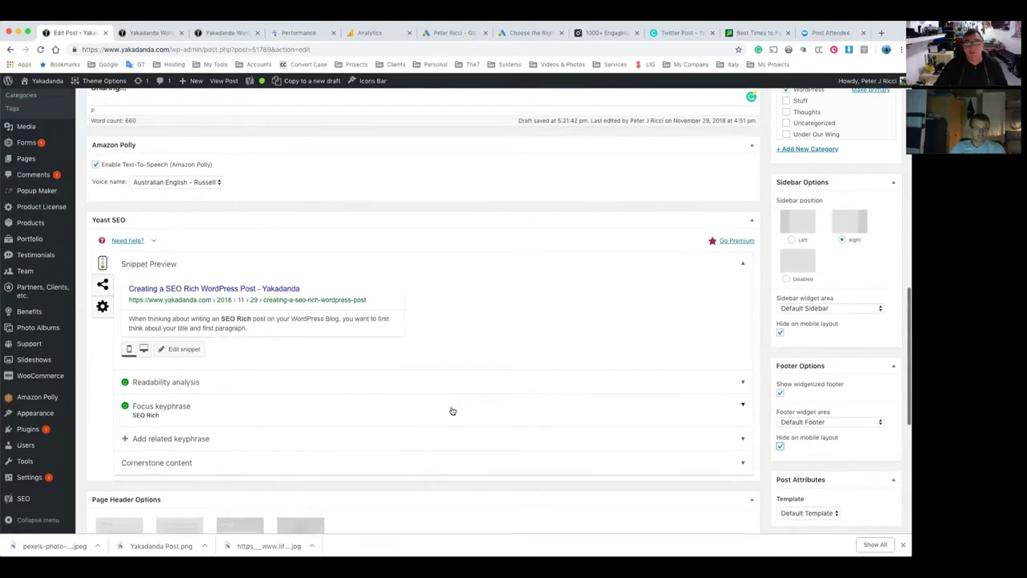
pyautogui.scroll(-1, 452, 410)
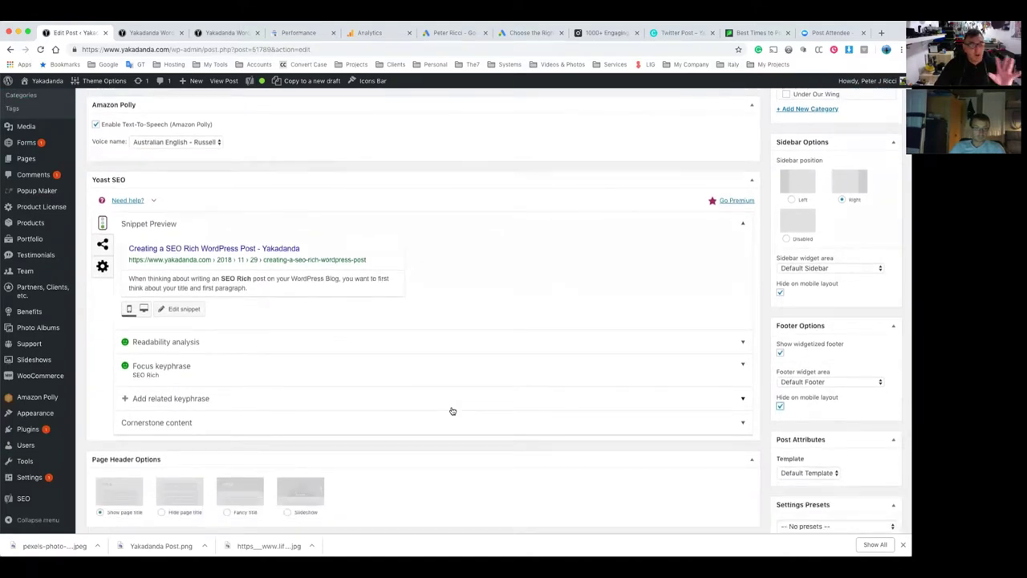
pyautogui.scroll(-6, 452, 411)
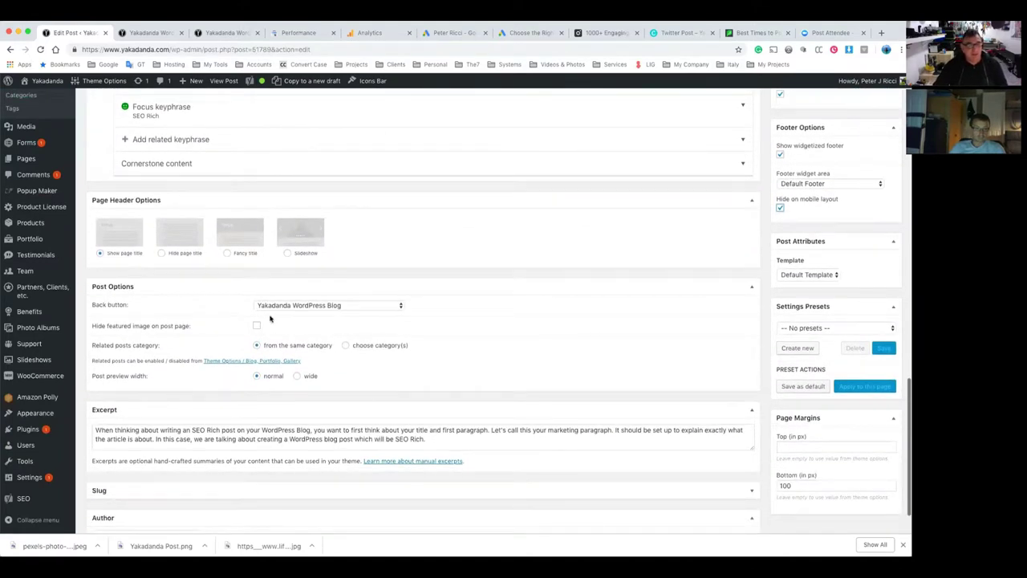
pyautogui.click(291, 310)
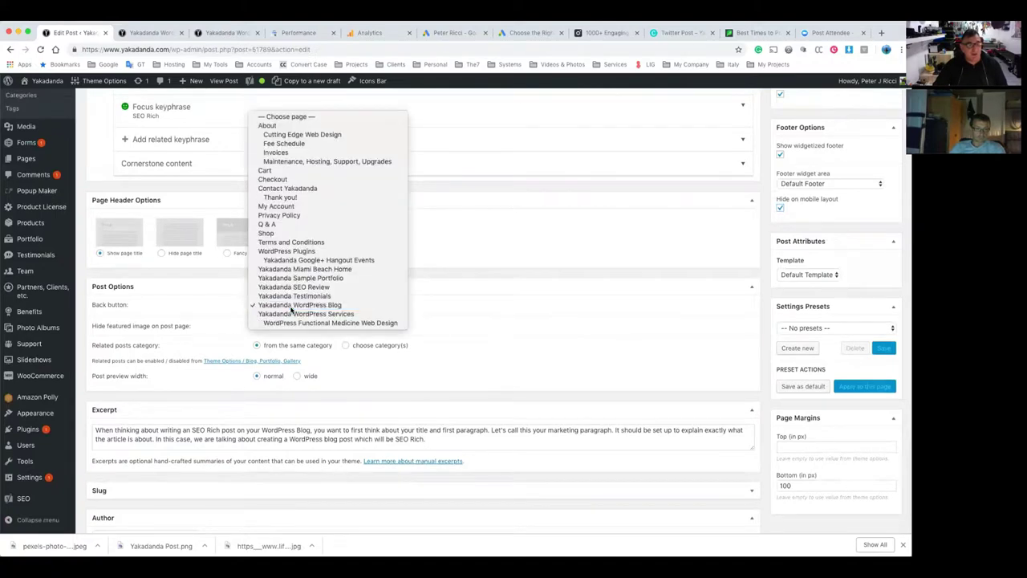
pyautogui.click(291, 308)
pyautogui.click(431, 315)
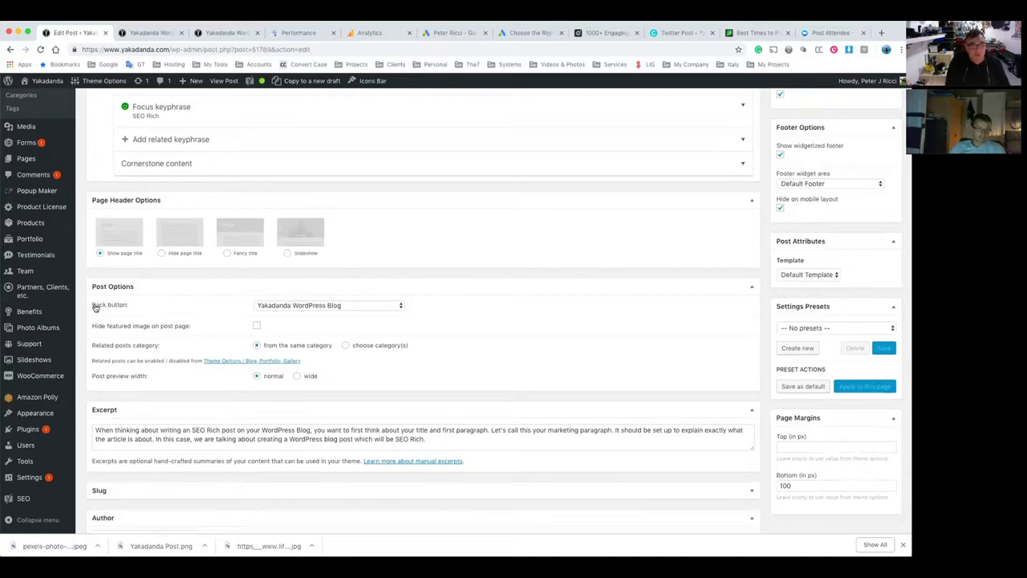
# Select the whole excerpt text and compare it with the post's opening paragraph.
pyautogui.click(319, 432)
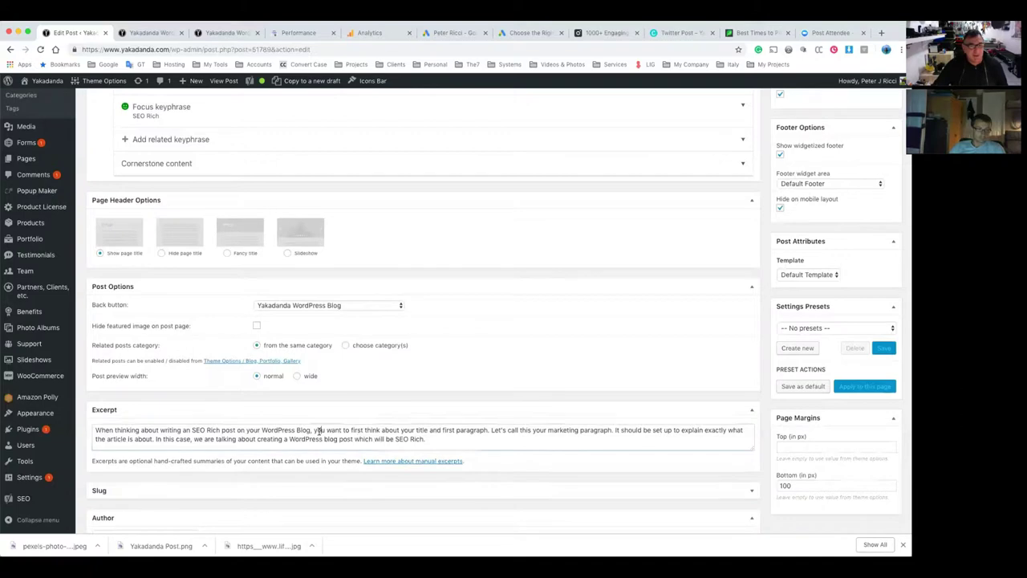
pyautogui.press('super+a')
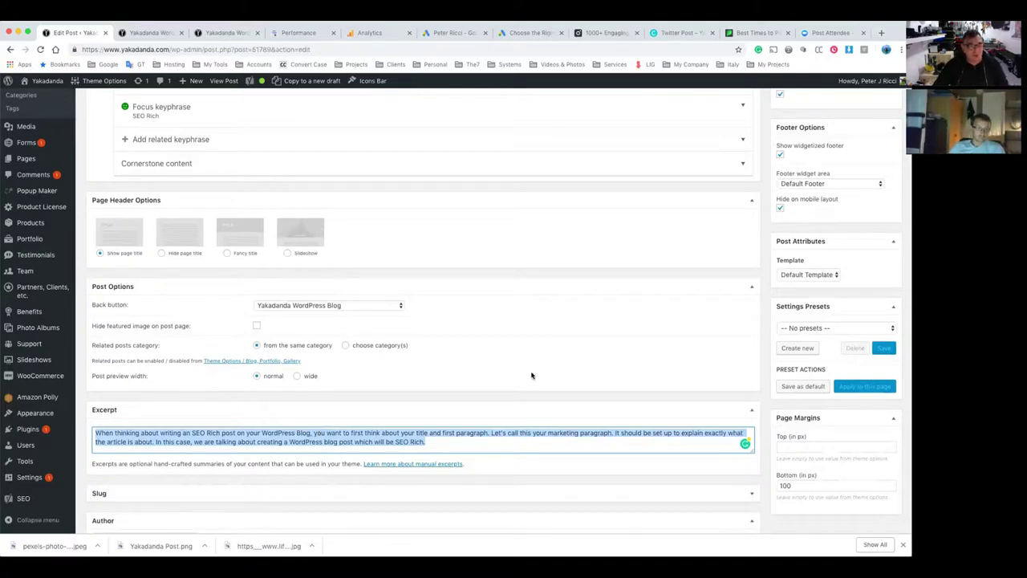
pyautogui.scroll(20, 531, 375)
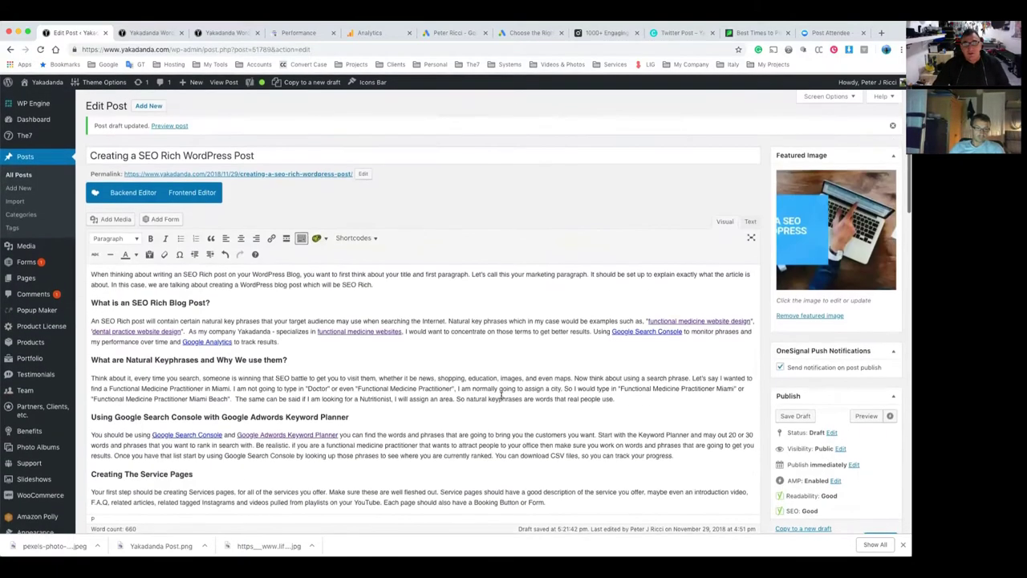
# Highlight the "Posting......" heading below the "Finishing Off" section, then clear the selection.
pyautogui.scroll(-10, 321, 434)
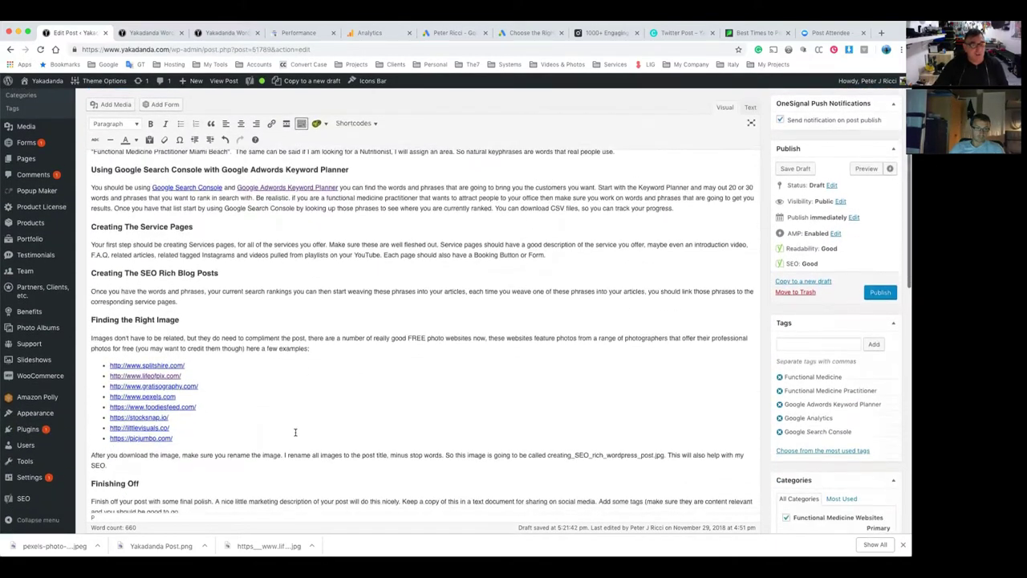
pyautogui.scroll(-1, 323, 433)
pyautogui.moveTo(144, 376); pyautogui.dragTo(88, 377)
pyautogui.click(164, 371)
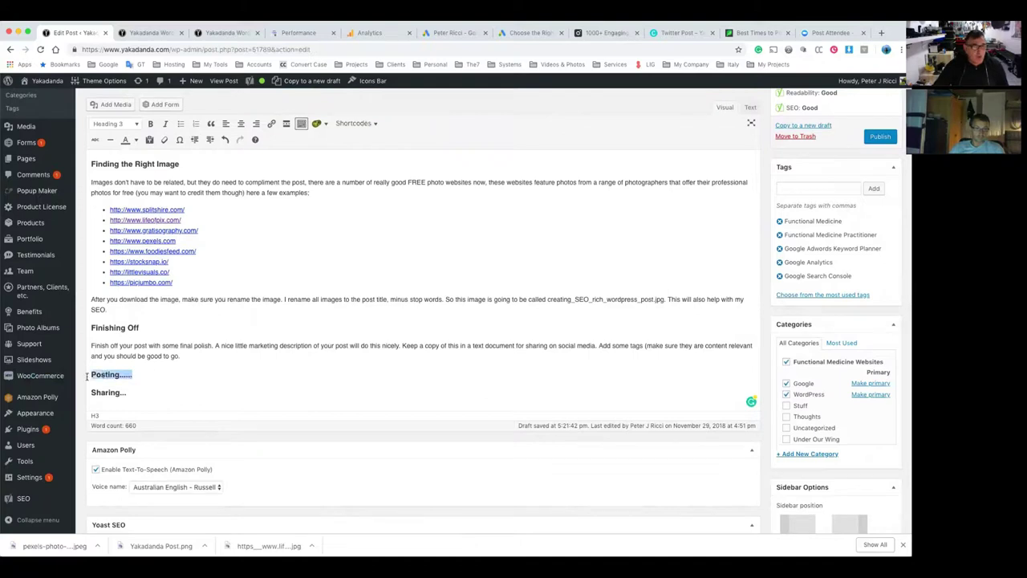
pyautogui.click(167, 362)
# Review the whole post and its settings, from the featured image down to the page margins, excerpt and author.
pyautogui.scroll(6, 392, 323)
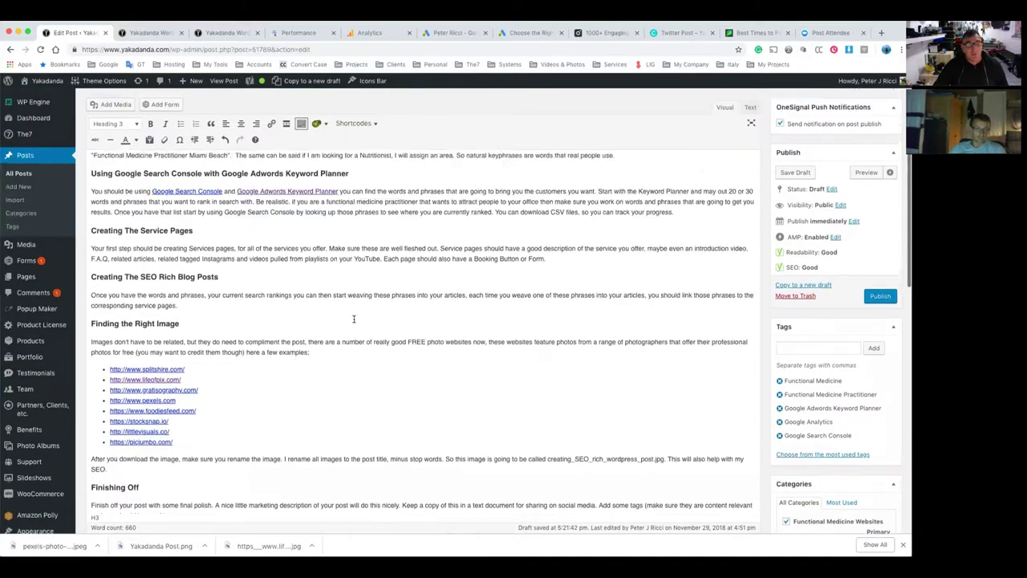
pyautogui.scroll(5, 393, 323)
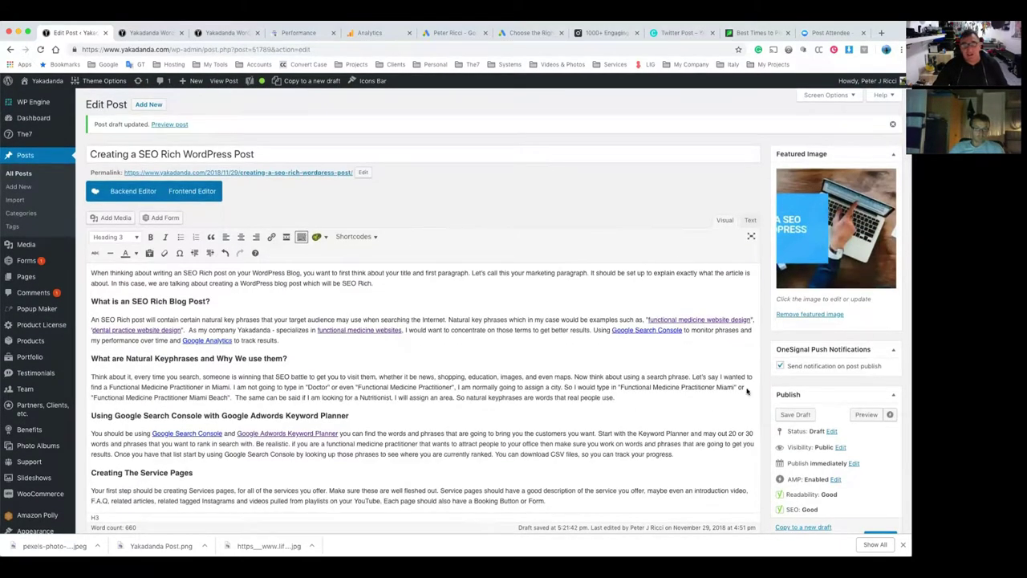
pyautogui.scroll(-10, 691, 281)
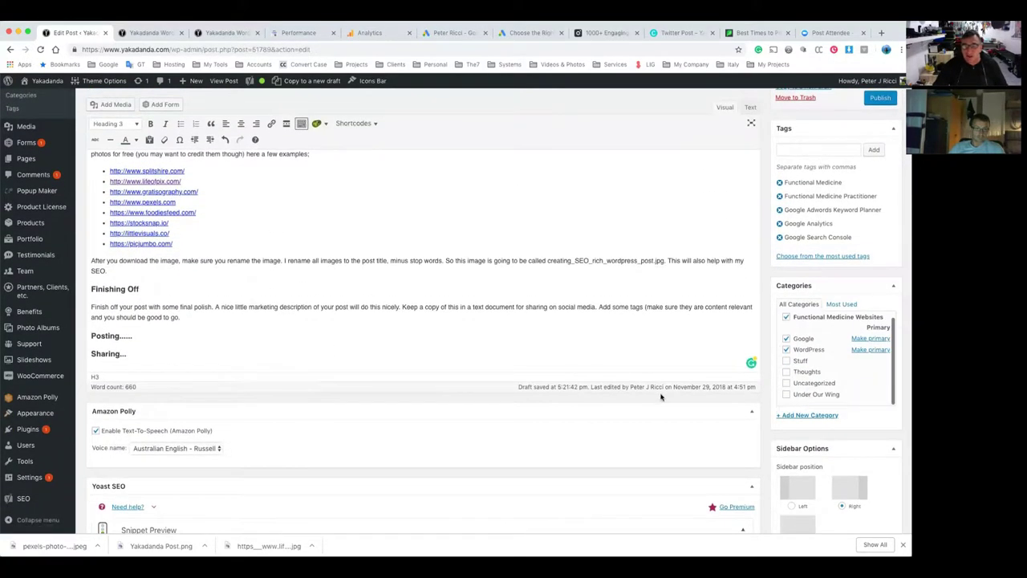
pyautogui.scroll(-5, 664, 396)
pyautogui.scroll(-5, 664, 396)
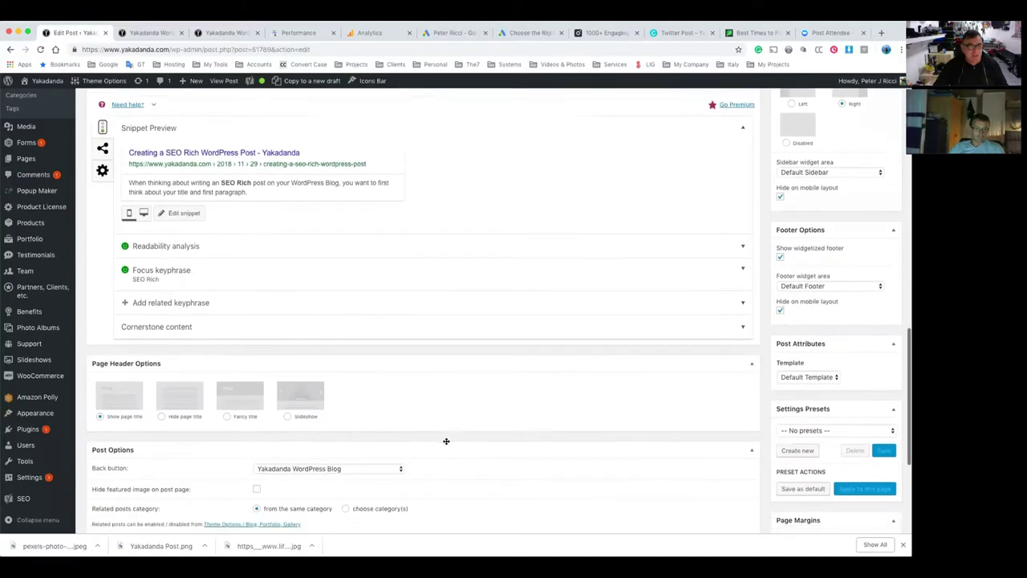
pyautogui.scroll(-3, 224, 494)
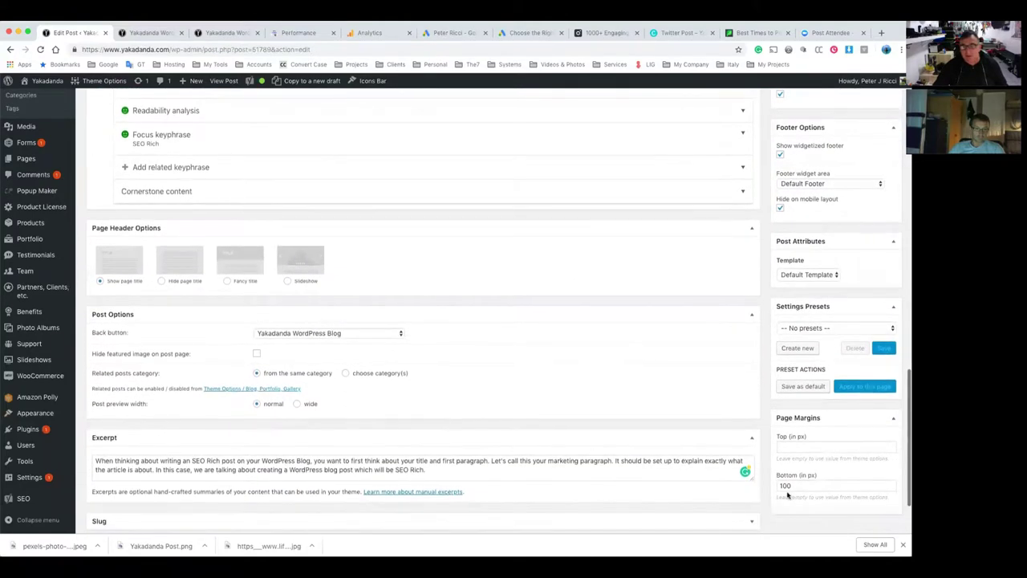
pyautogui.click(797, 487)
pyautogui.click(765, 477)
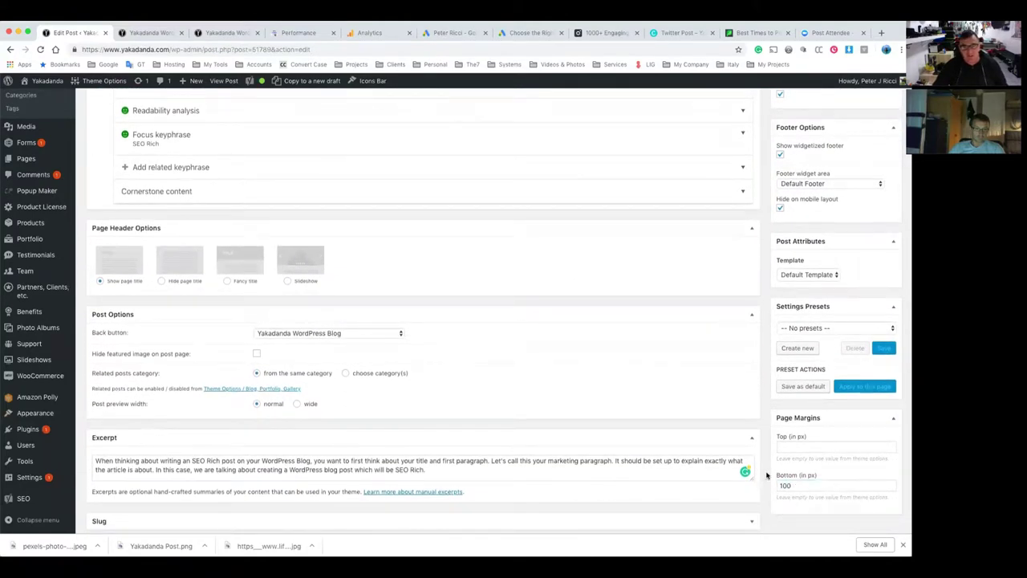
pyautogui.scroll(-3, 610, 411)
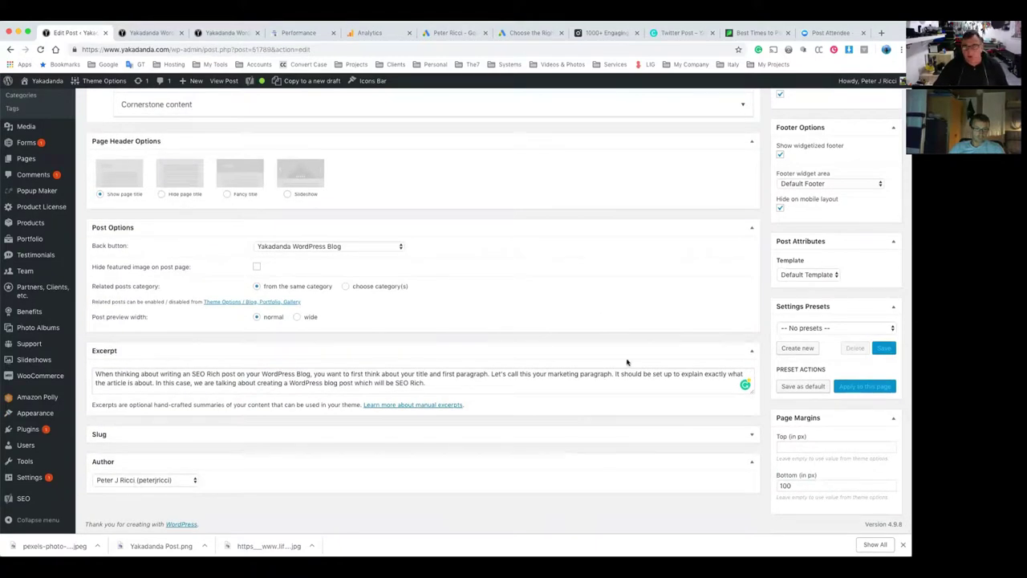
# Revisit the body text, the closing "Posting......" and "Sharing..." headings, and the publish settings.
pyautogui.scroll(15, 630, 235)
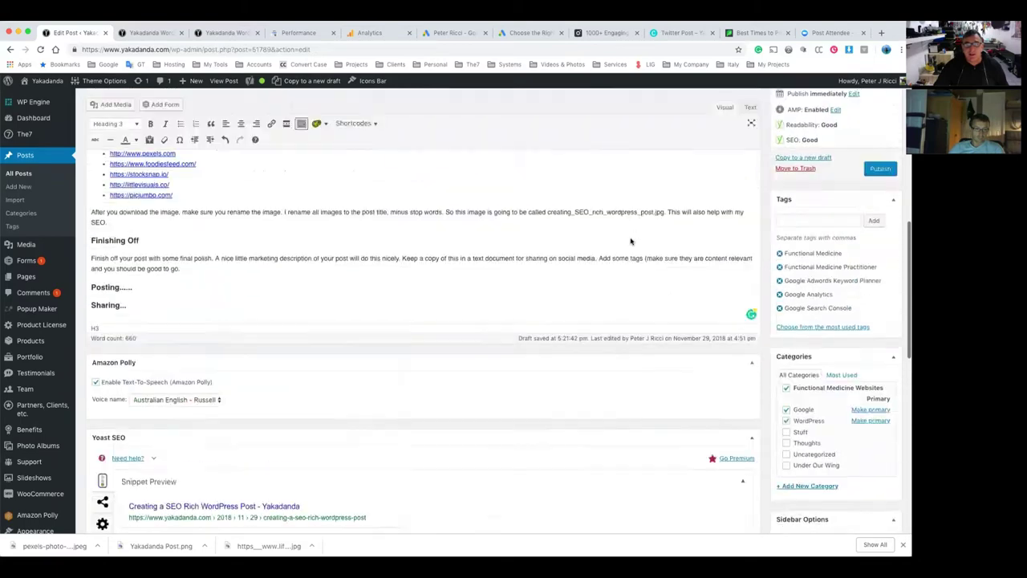
pyautogui.scroll(3, 840, 250)
pyautogui.scroll(-8, 362, 344)
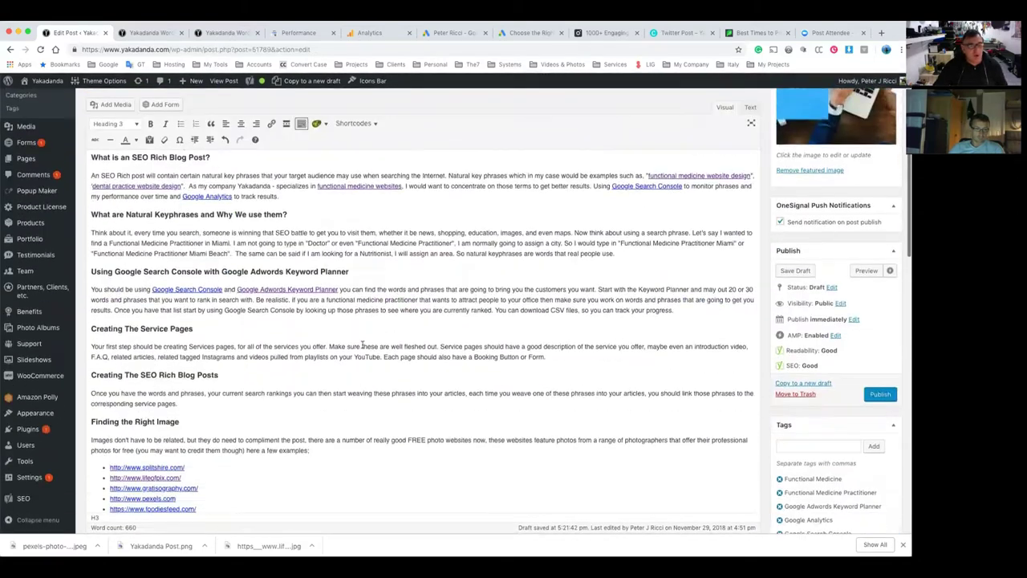
pyautogui.scroll(-2, 362, 345)
pyautogui.click(138, 418)
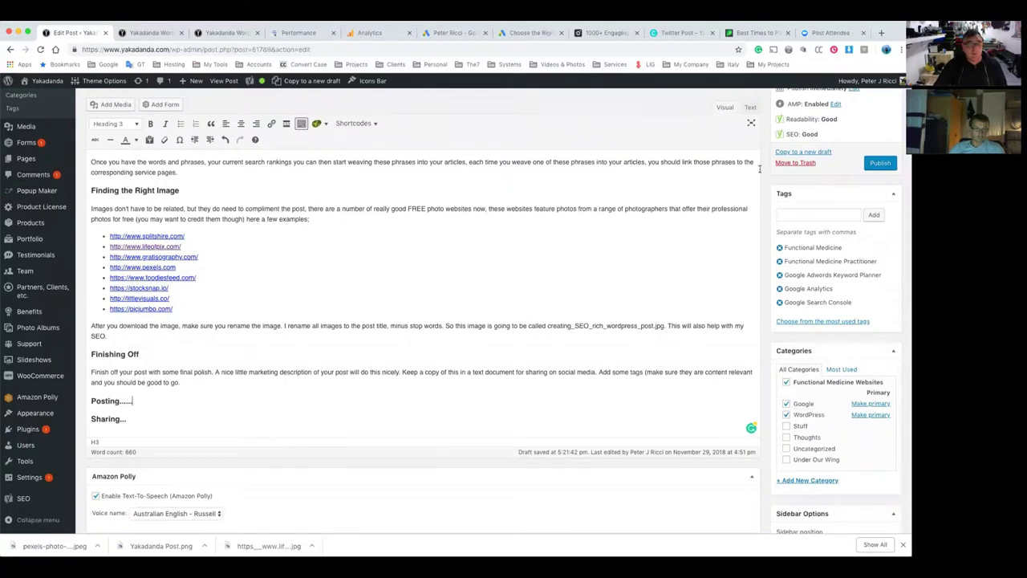
pyautogui.scroll(3, 660, 208)
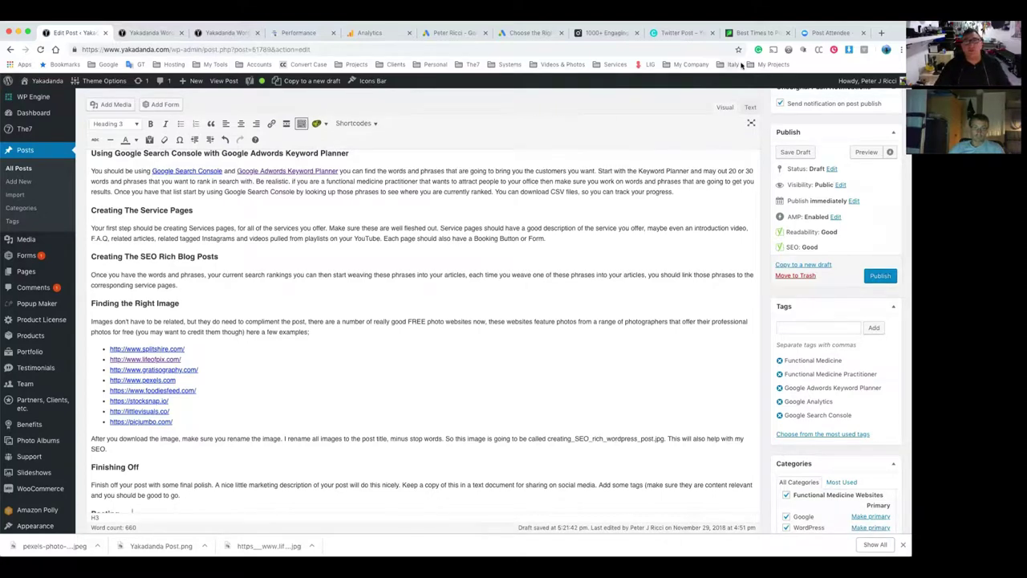
# Switch to the Sprout Social article "Best Times to Post on Social Media: 2018 Industry Research", highlight its title and read the introduction.
pyautogui.click(745, 35)
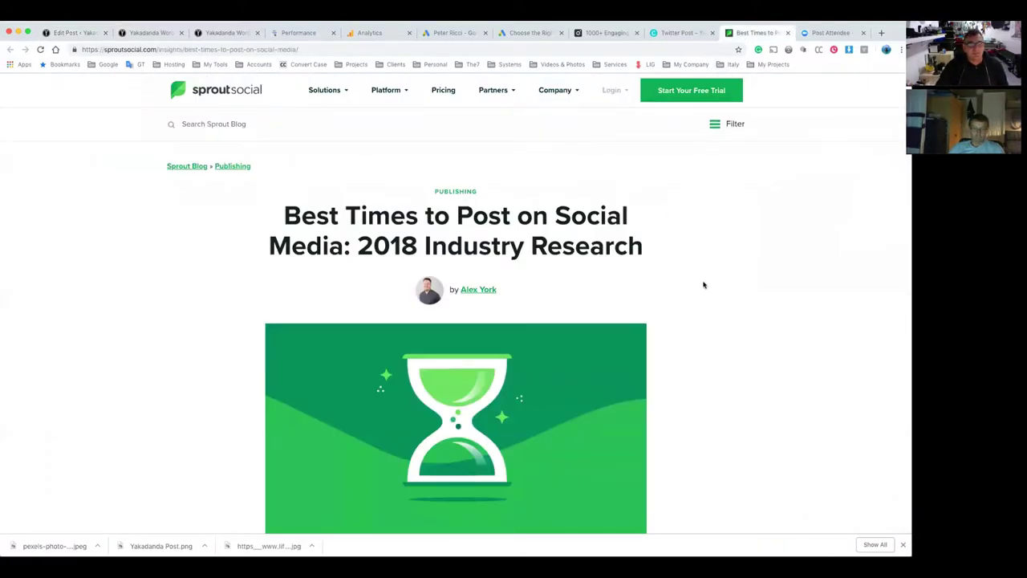
pyautogui.moveTo(282, 214); pyautogui.dragTo(658, 245)
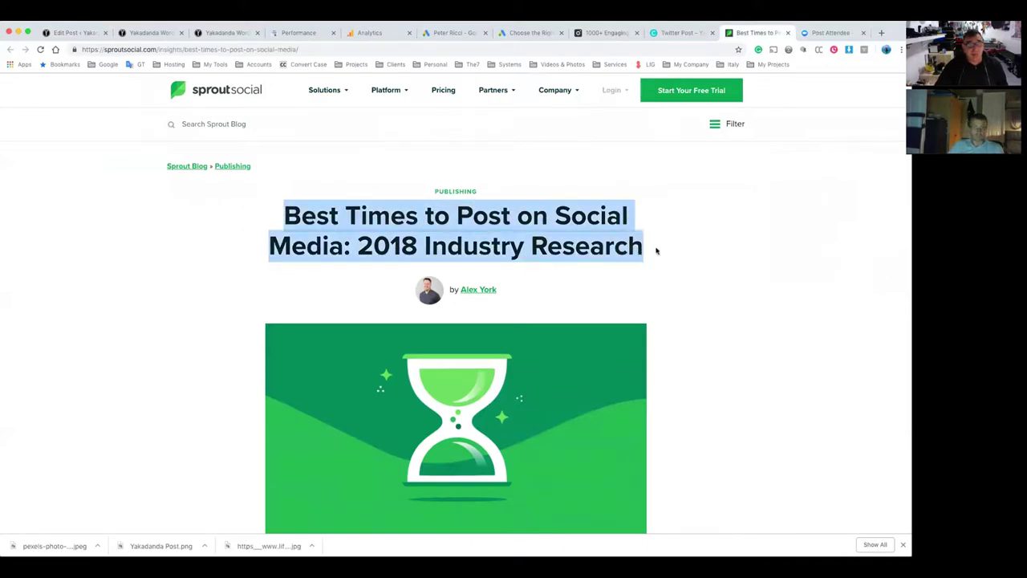
pyautogui.click(362, 229)
pyautogui.moveTo(288, 221); pyautogui.dragTo(644, 246)
pyautogui.click(726, 260)
pyautogui.scroll(-15, 727, 260)
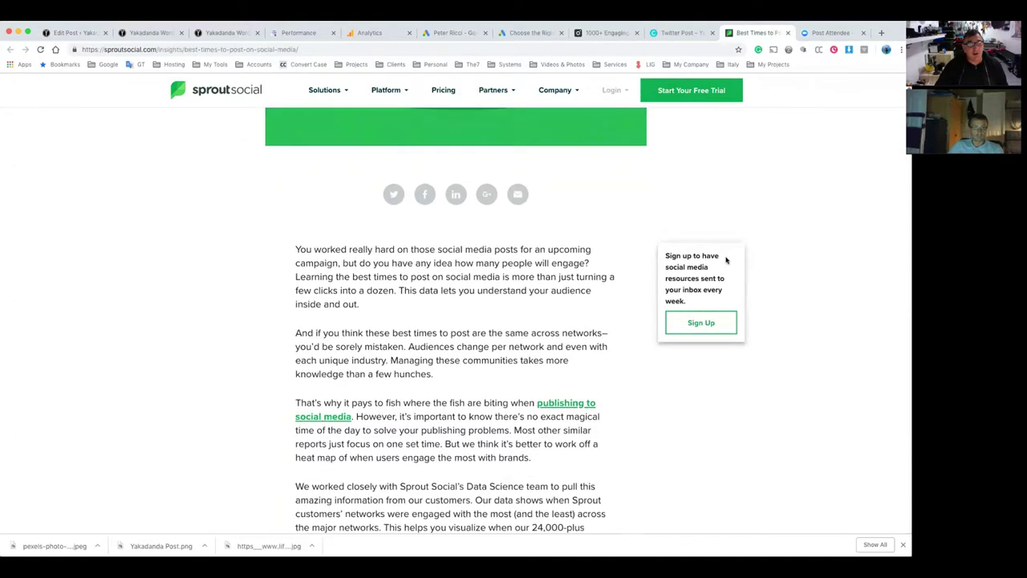
# Examine the article's Facebook engagement heat maps, from global through nonprofits and education to healthcare.
pyautogui.scroll(-5, 727, 260)
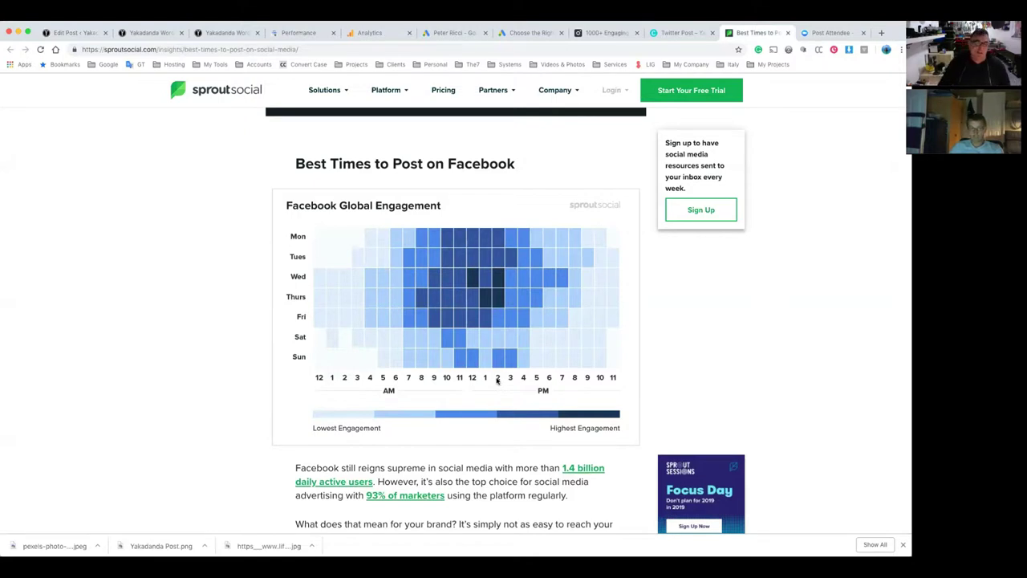
pyautogui.scroll(-1, 453, 357)
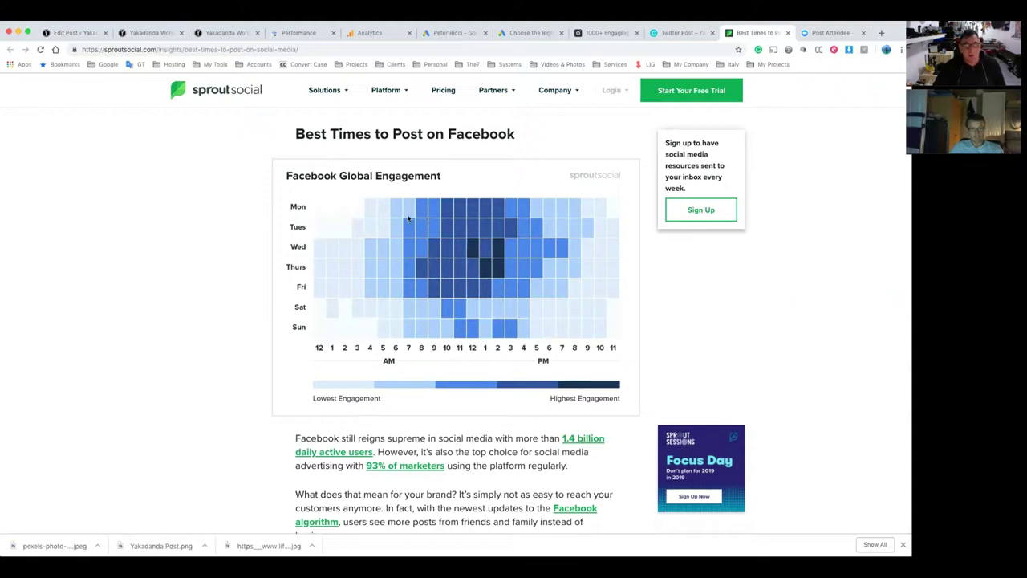
pyautogui.scroll(-10, 509, 263)
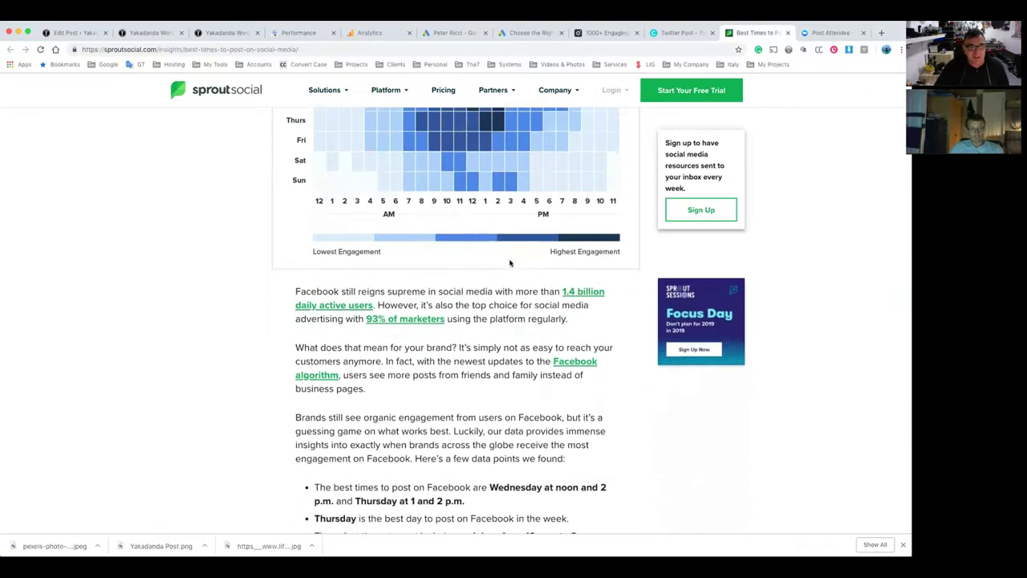
pyautogui.scroll(-2, 510, 263)
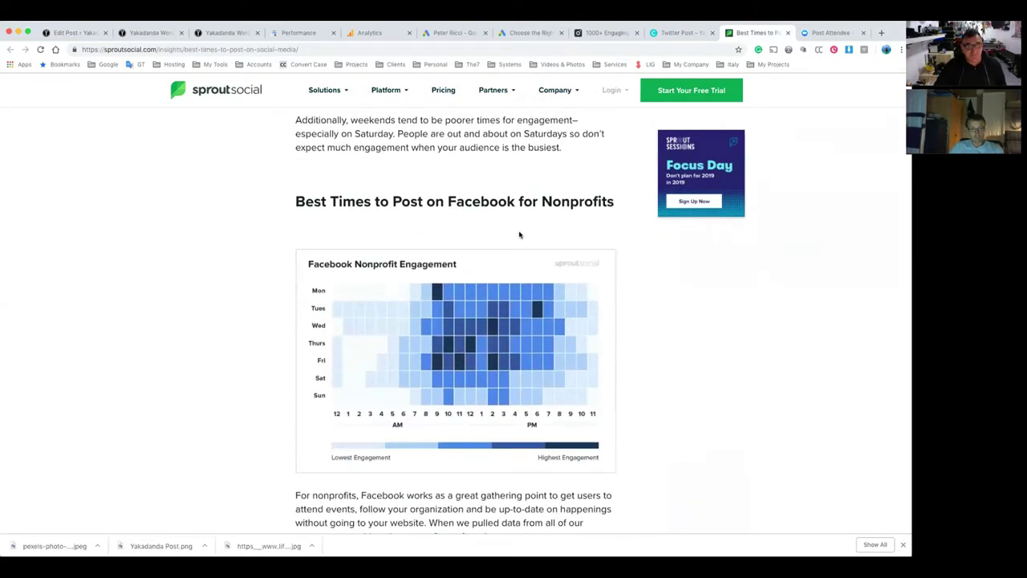
pyautogui.scroll(-3, 521, 232)
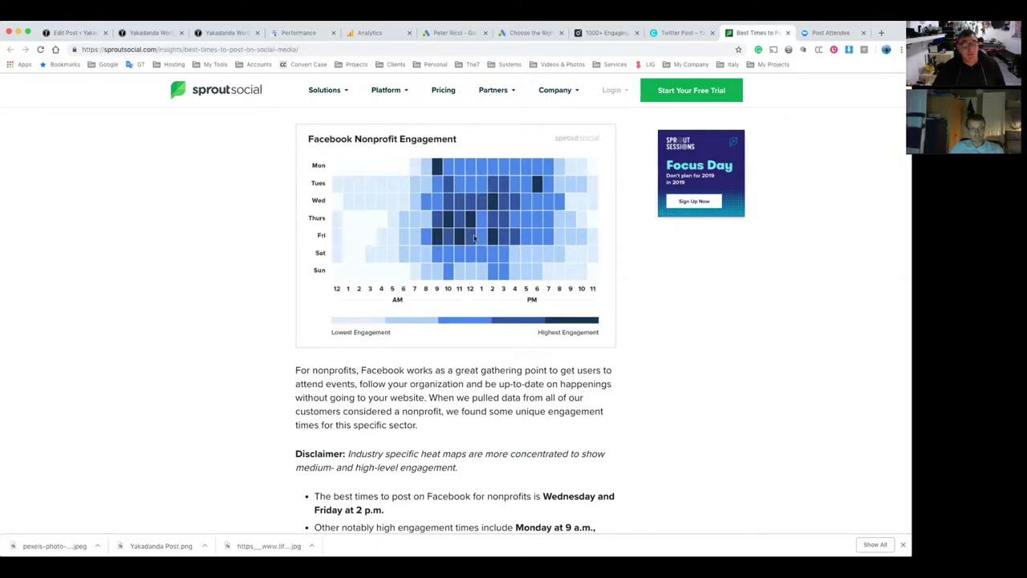
pyautogui.scroll(-10, 475, 239)
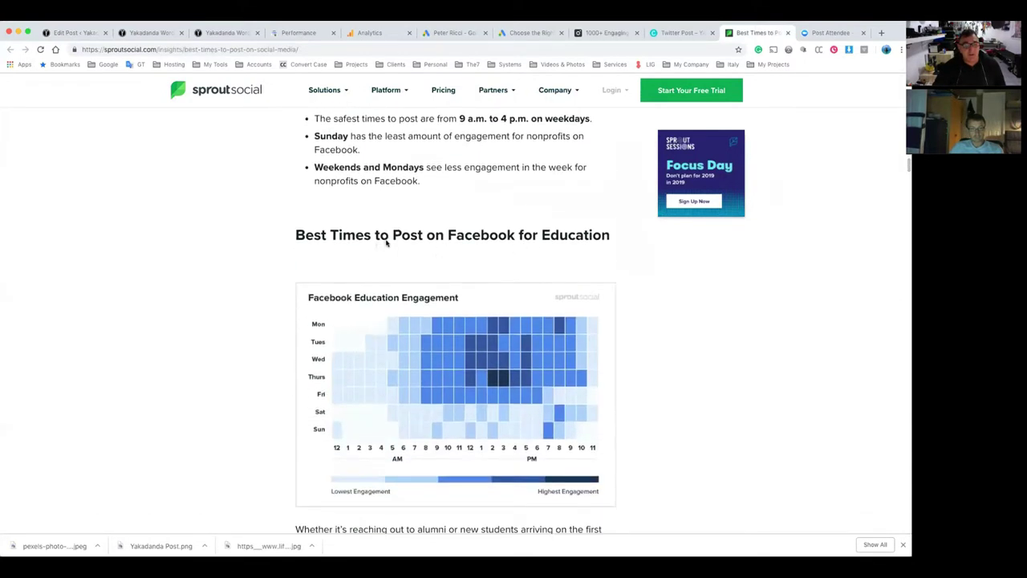
pyautogui.scroll(-10, 386, 242)
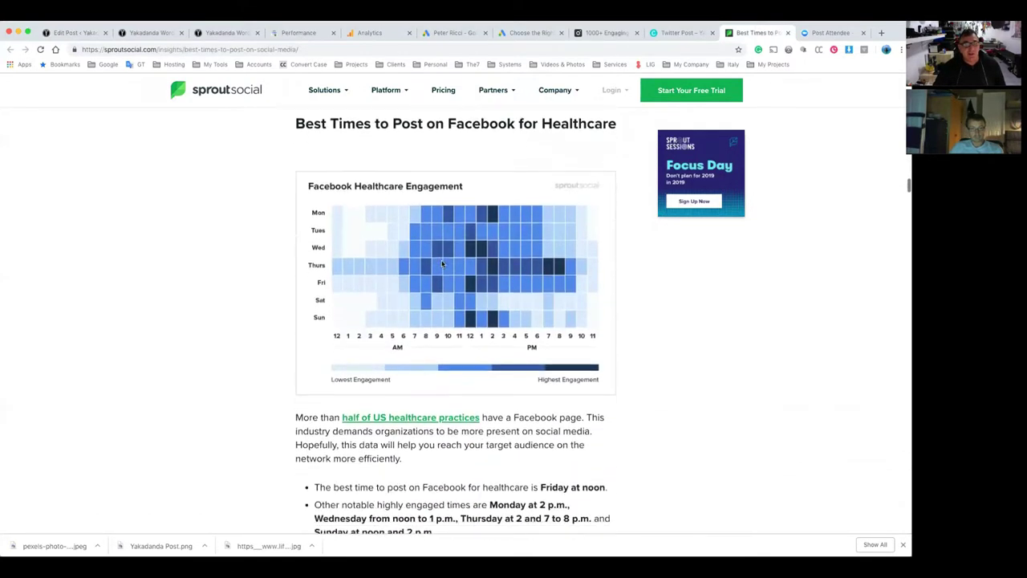
pyautogui.scroll(-1, 443, 263)
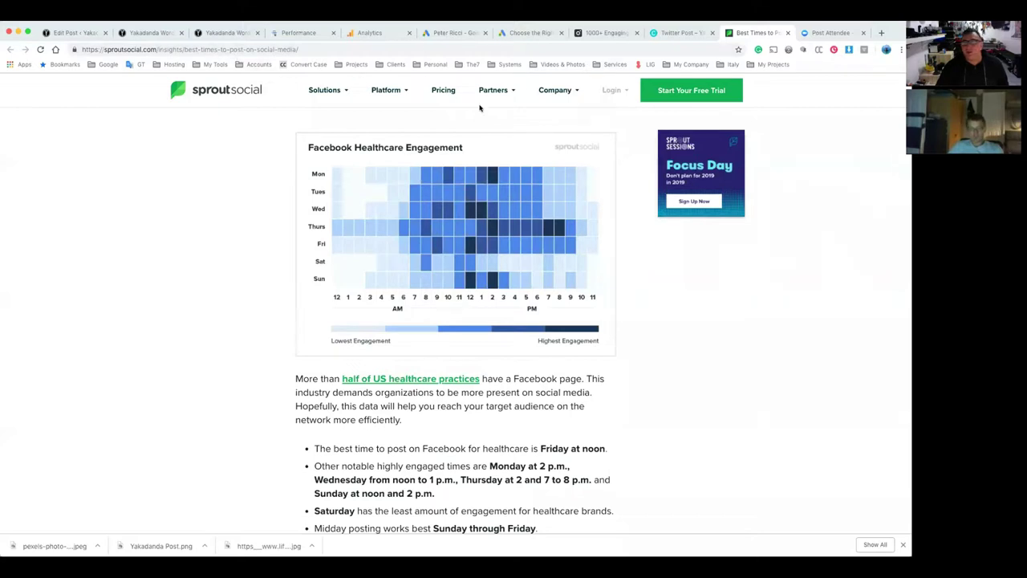
# Return to the WordPress post, highlight the closing "Posting......" and "Sharing..." headings, and clear the selection.
pyautogui.click(88, 34)
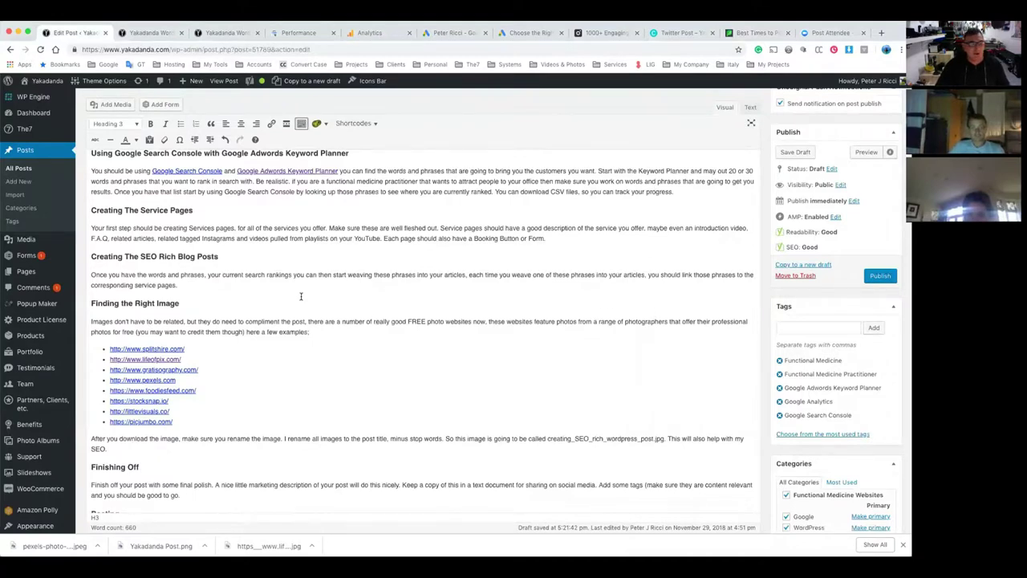
pyautogui.scroll(-3, 301, 296)
pyautogui.moveTo(161, 435); pyautogui.dragTo(86, 418)
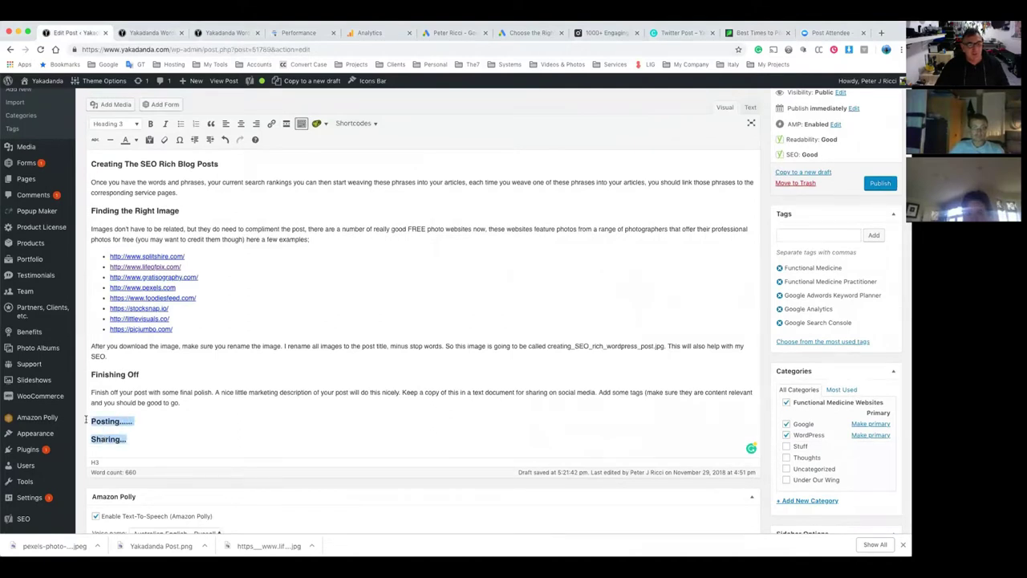
pyautogui.click(243, 373)
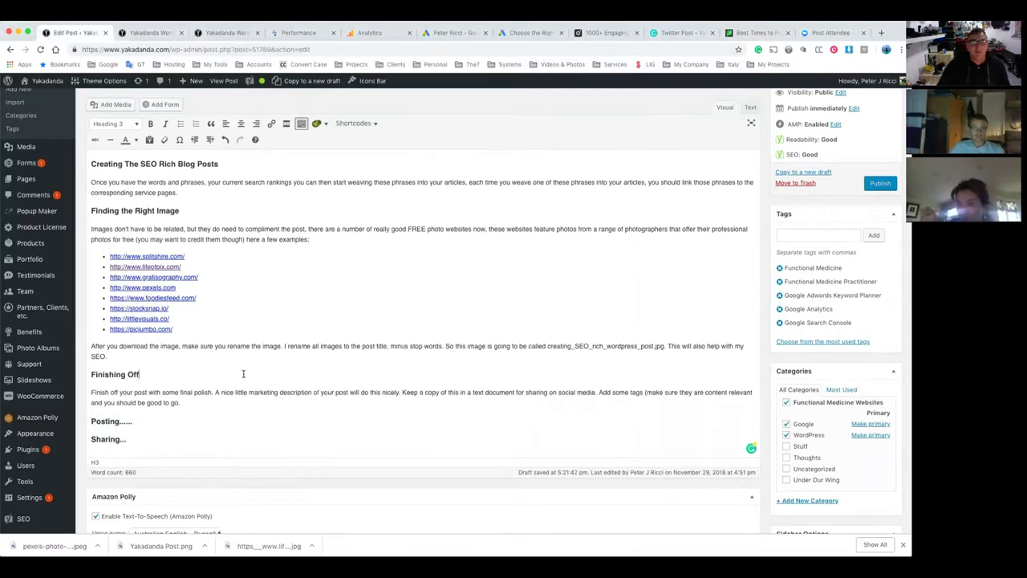
# Look over the post's body sections and highlight the "Sharing..." heading at the end.
pyautogui.scroll(3, 286, 329)
pyautogui.scroll(-2, 287, 329)
pyautogui.scroll(3, 288, 330)
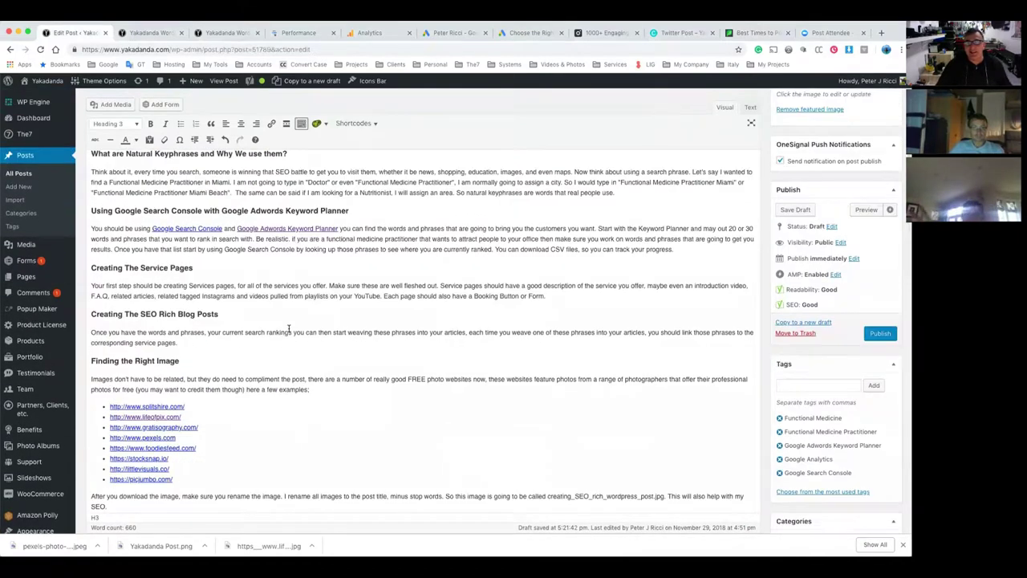
pyautogui.scroll(-4, 288, 329)
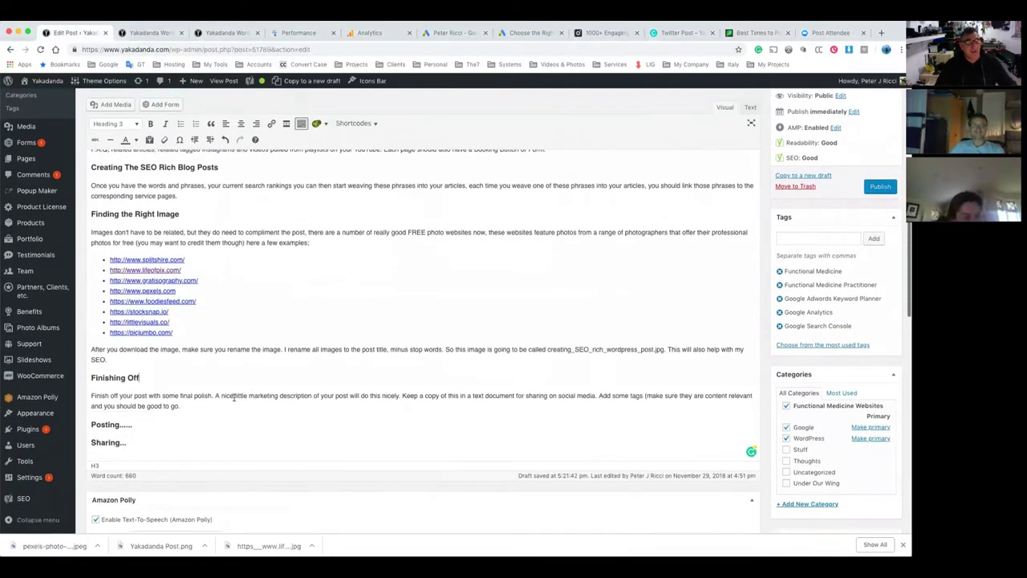
pyautogui.moveTo(91, 441); pyautogui.dragTo(155, 440)
pyautogui.moveTo(221, 443); pyautogui.dragTo(91, 442)
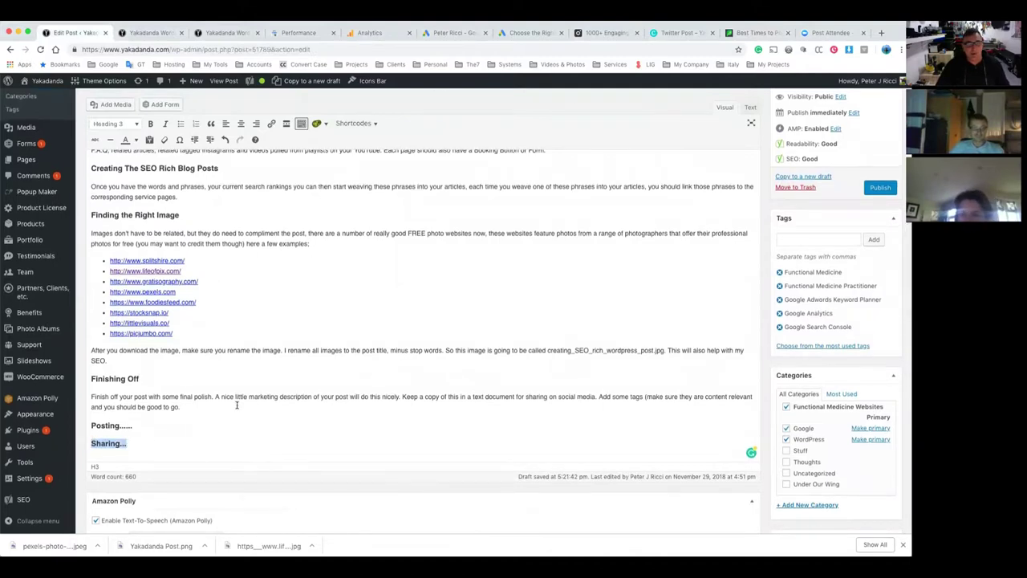
pyautogui.scroll(6, 237, 405)
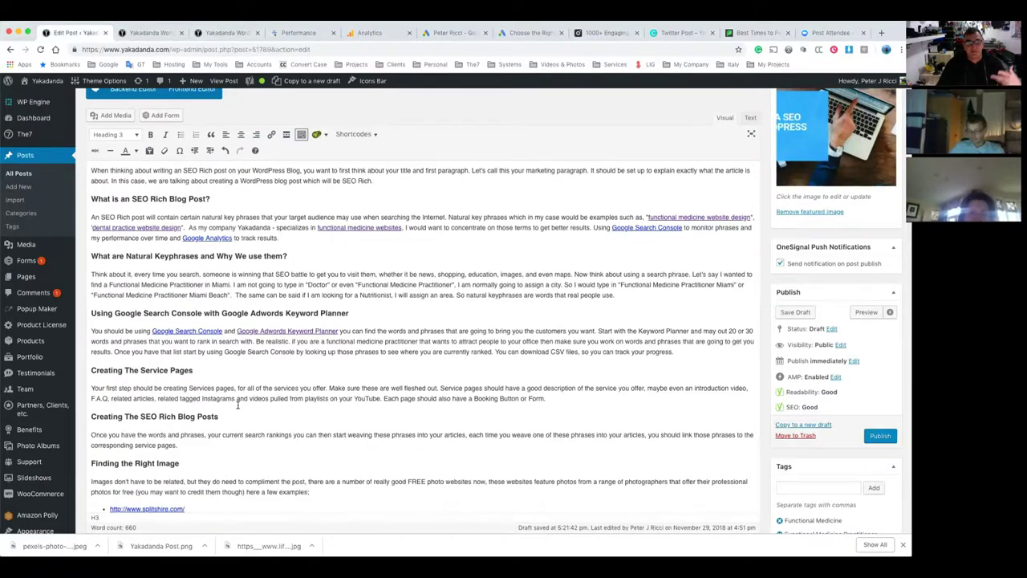
pyautogui.scroll(-5, 237, 405)
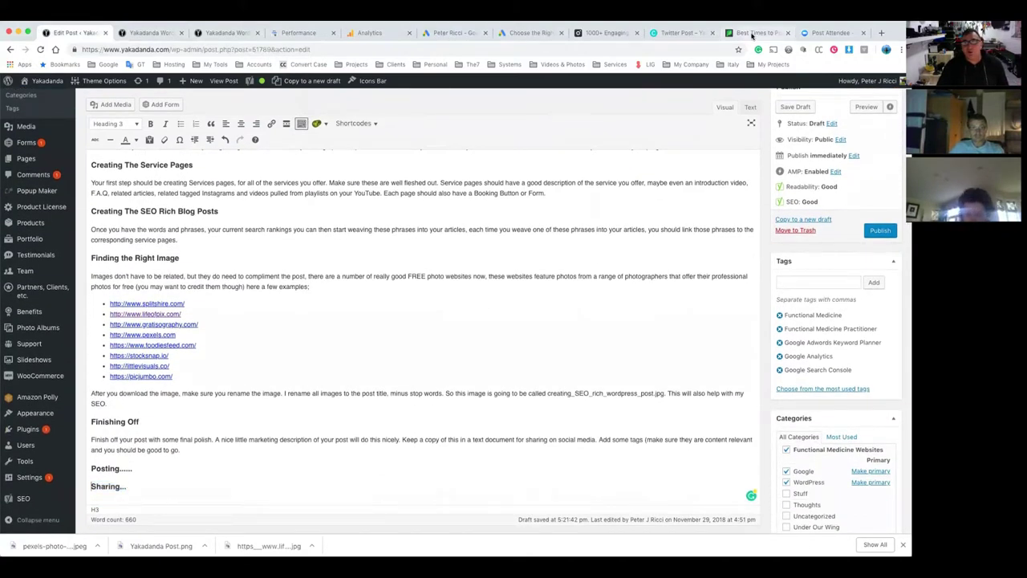
# Switch back to the Sprout Social article and revisit the Facebook healthcare engagement heat map.
pyautogui.click(755, 32)
pyautogui.scroll(5, 246, 316)
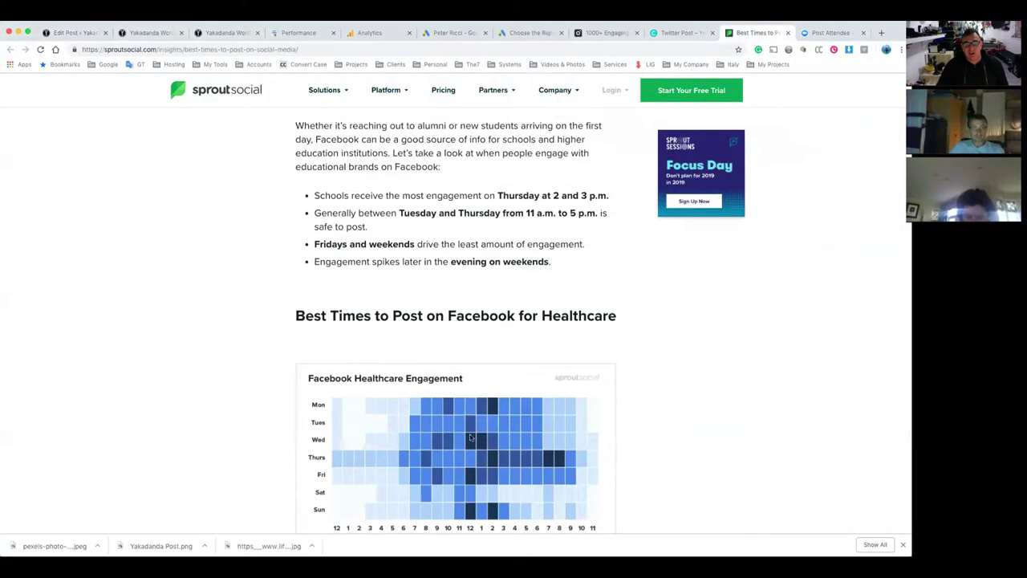
pyautogui.scroll(-2, 419, 434)
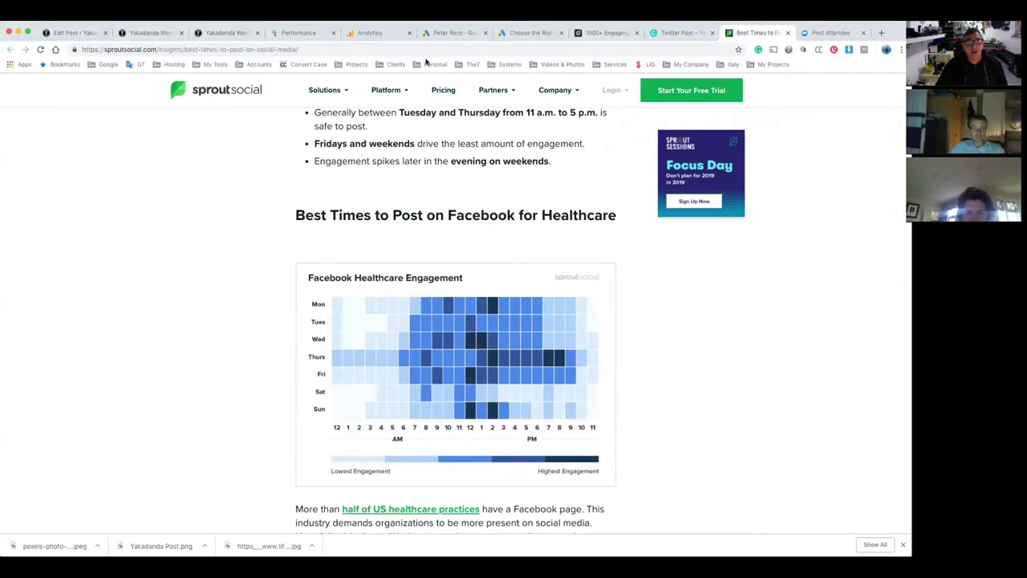
# Switch to the Canva design and replace its background with the uploaded photo of a hand writing in a notebook.
pyautogui.click(663, 35)
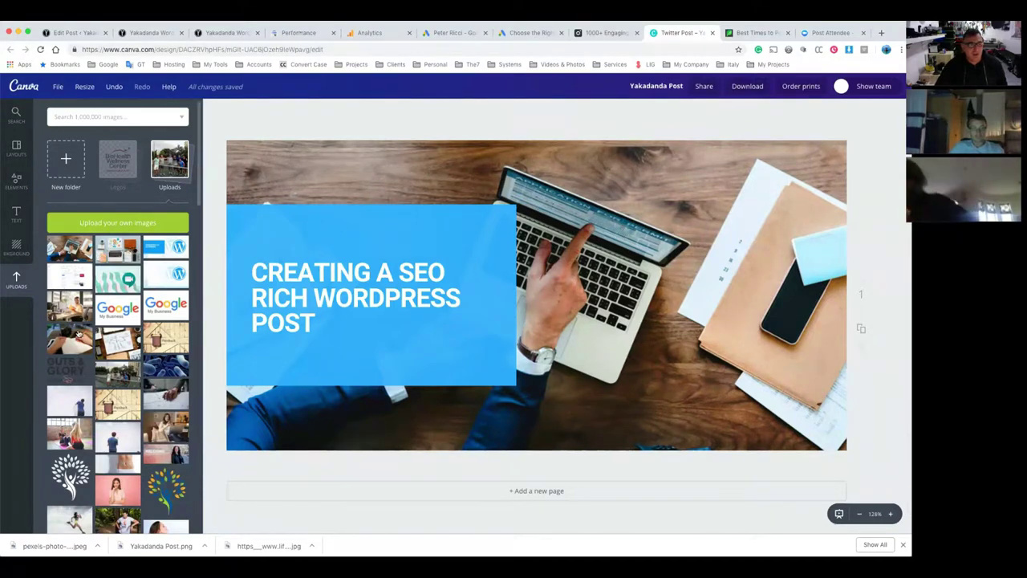
pyautogui.moveTo(69, 336); pyautogui.dragTo(475, 273)
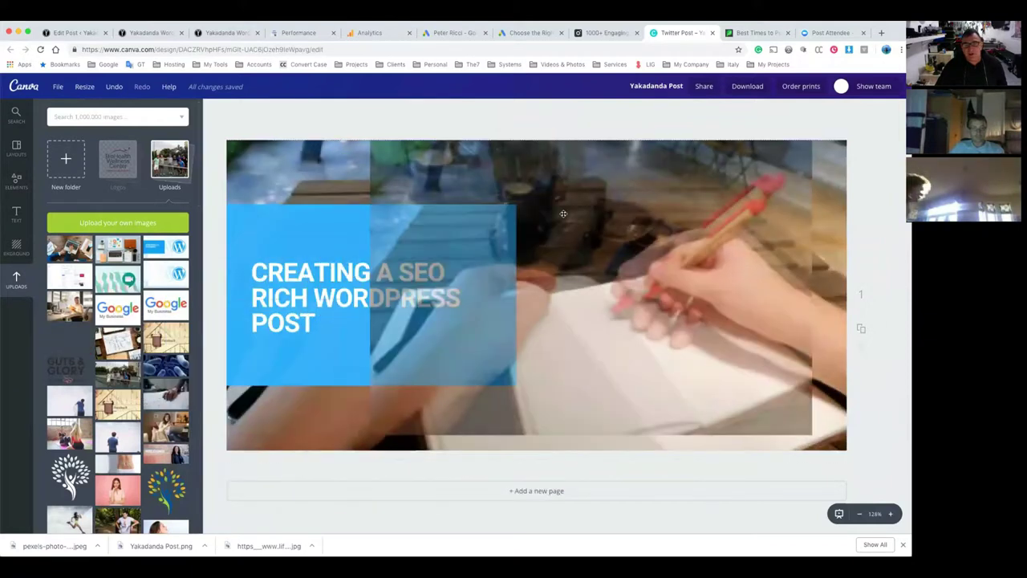
# Inspect the colour options of the blue title box and the text settings of the "Creating a SEO Rich WordPress Post" title.
pyautogui.click(415, 222)
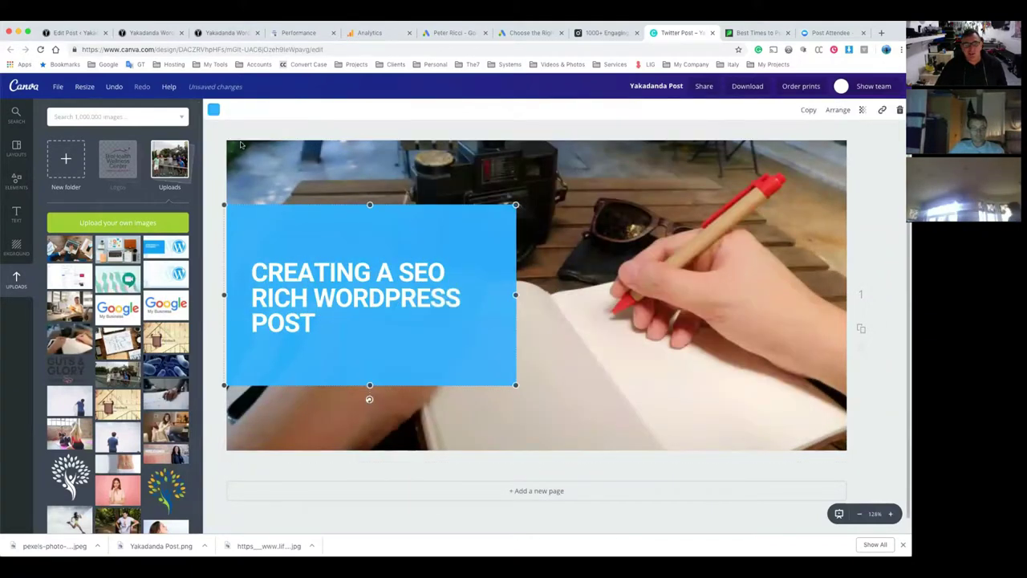
pyautogui.click(214, 109)
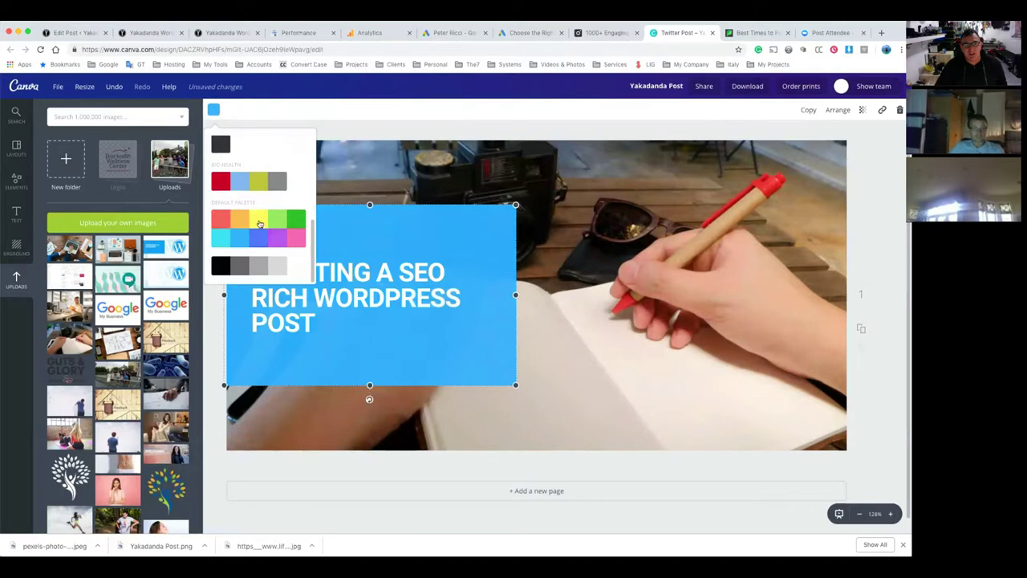
pyautogui.click(437, 231)
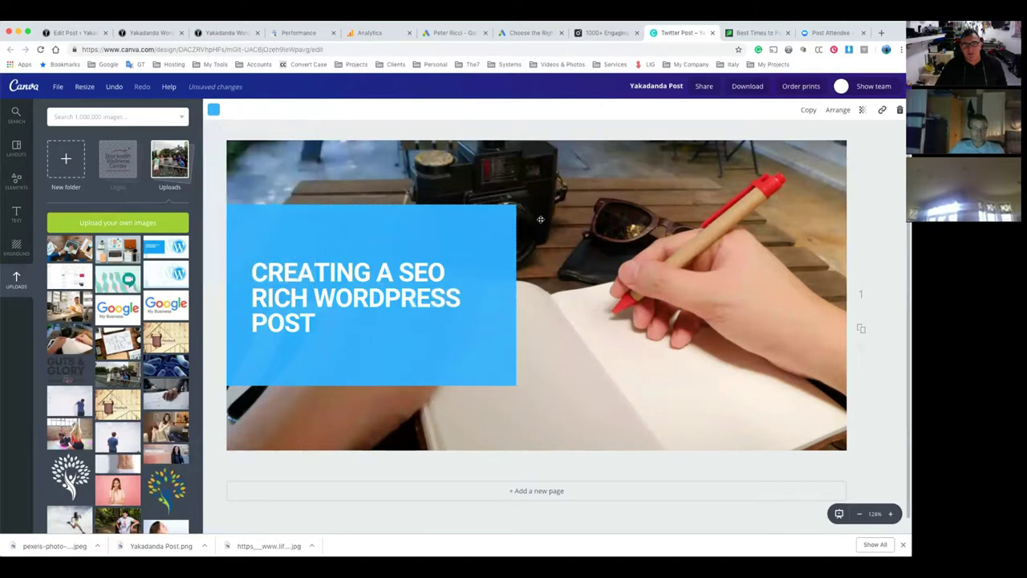
pyautogui.click(498, 216)
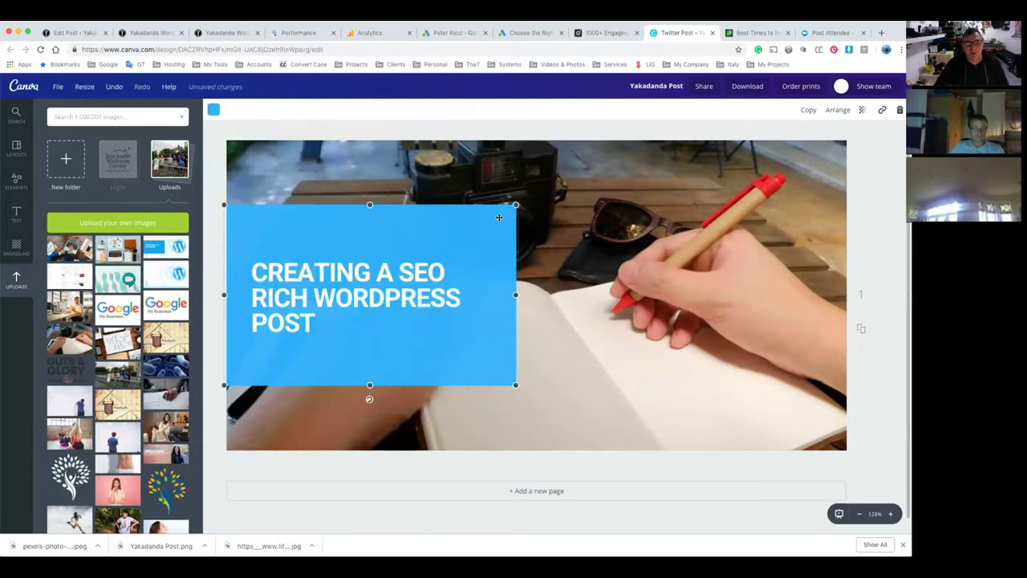
pyautogui.click(287, 263)
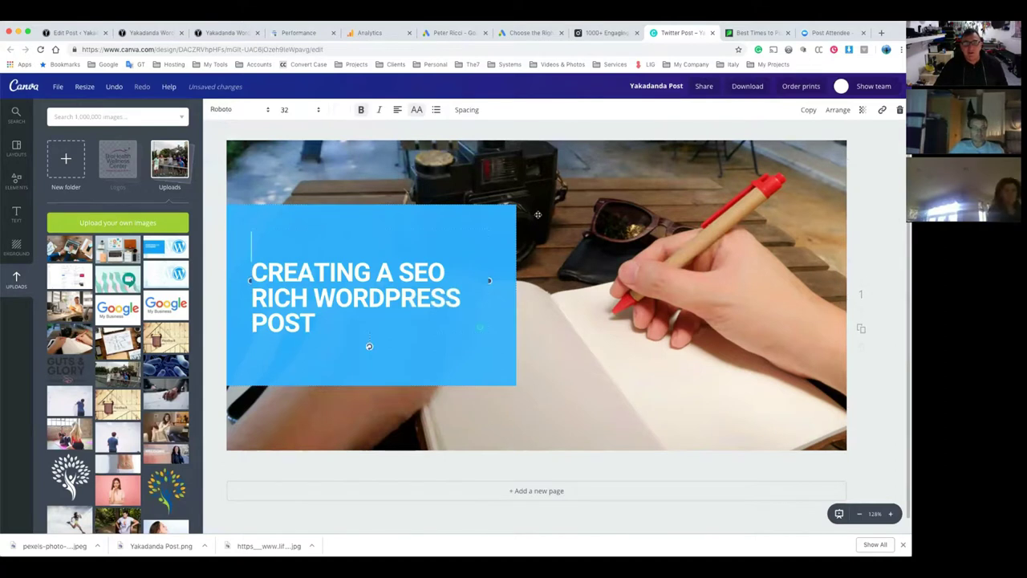
pyautogui.click(544, 125)
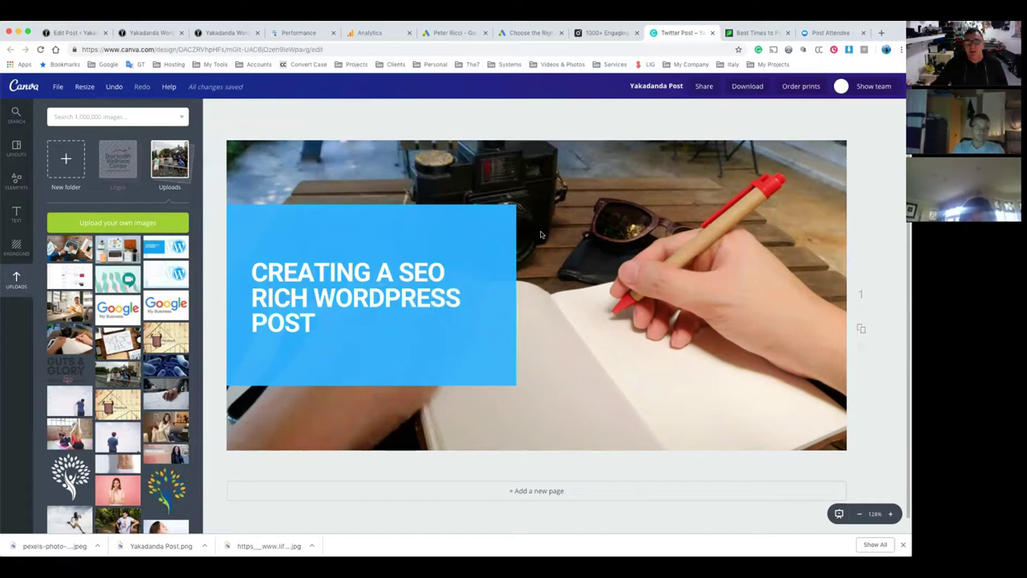
pyautogui.click(481, 215)
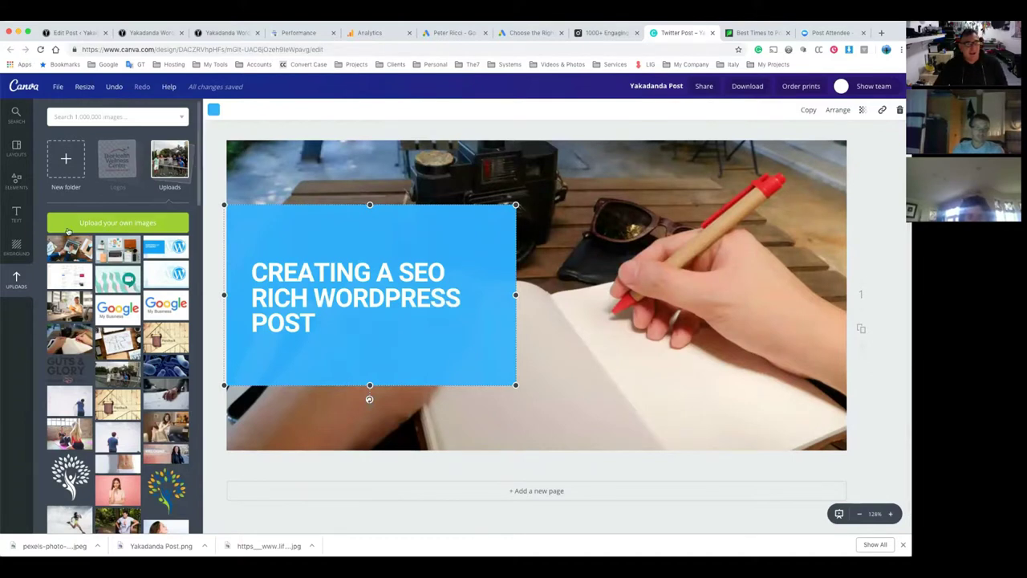
# Switch to Pexels and close the open photo to return to the "healthy eating" search results.
pyautogui.click(591, 33)
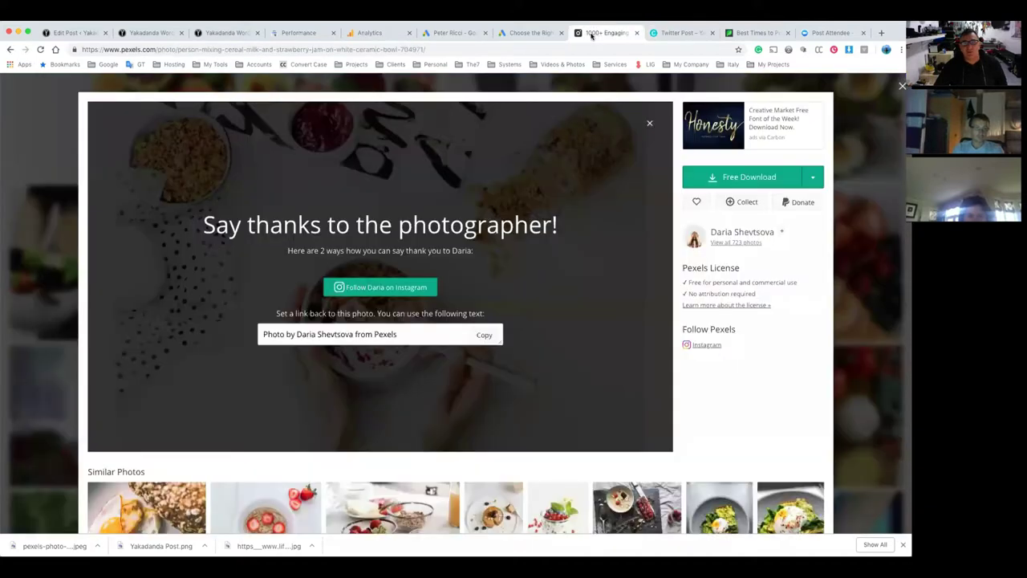
pyautogui.press('Escape')
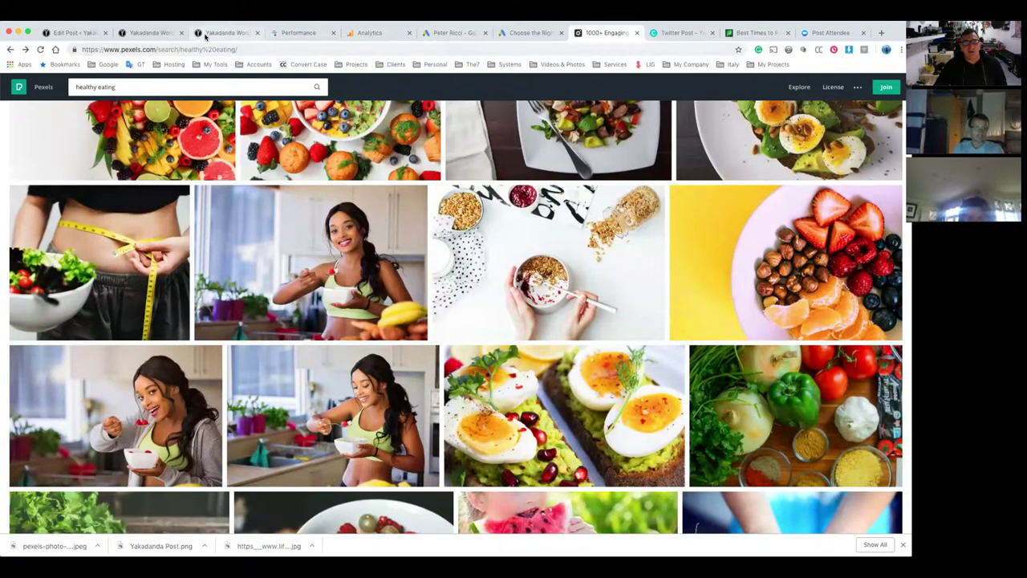
# Return to the WordPress post and copy its opening paragraph, beginning "When thinking about writing an SEO Rich post".
pyautogui.click(61, 34)
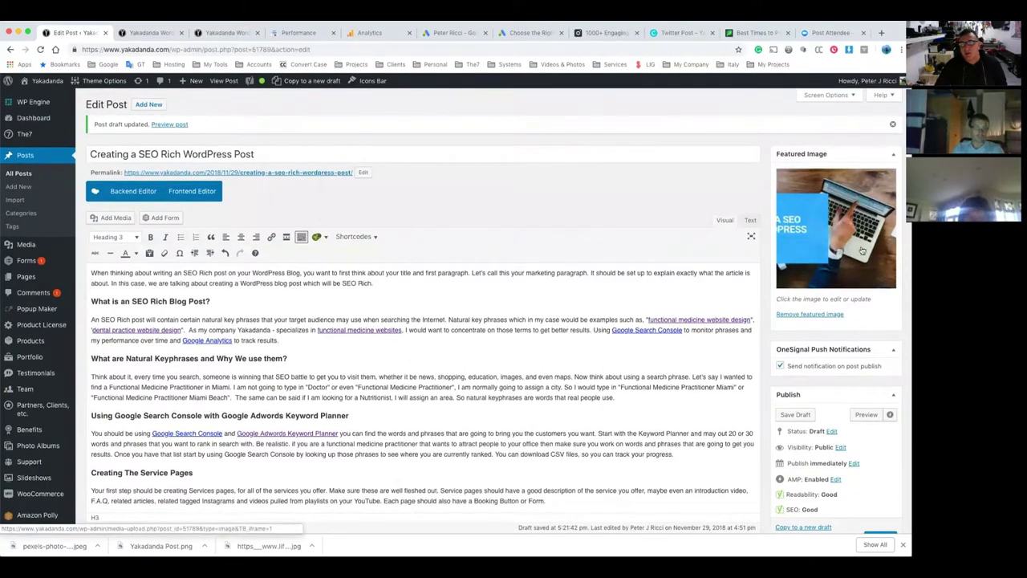
pyautogui.moveTo(374, 284); pyautogui.dragTo(119, 265)
pyautogui.rightClick(113, 276)
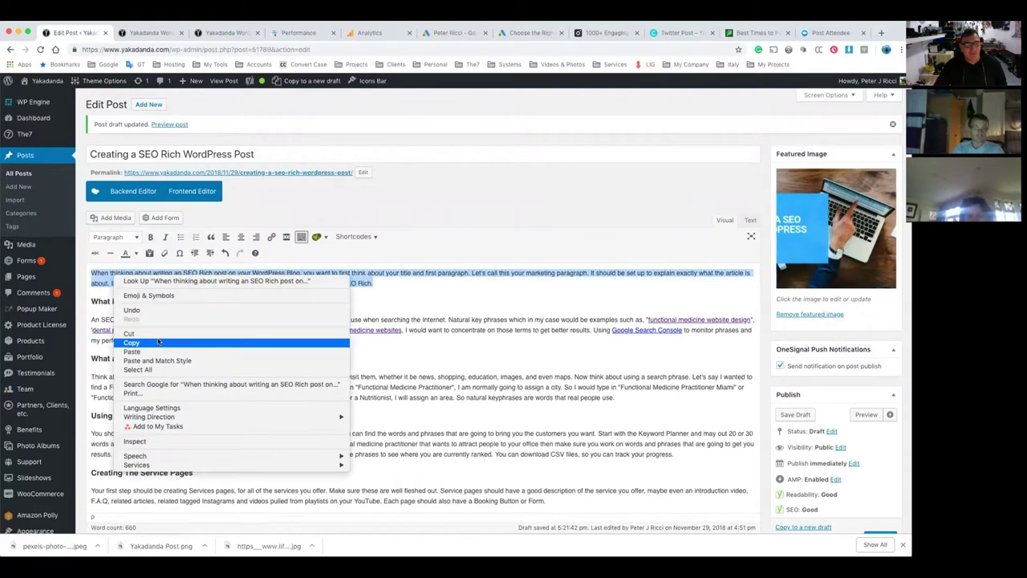
pyautogui.click(133, 341)
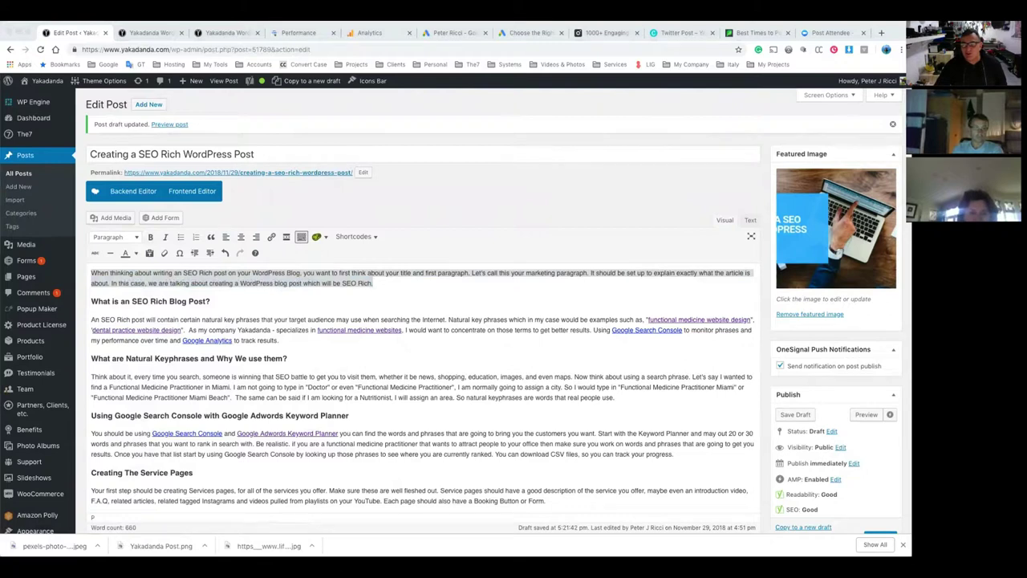
# Review the rest of the post down to the Amazon Polly settings and the Yoast SEO snippet preview.
pyautogui.scroll(-8, 468, 313)
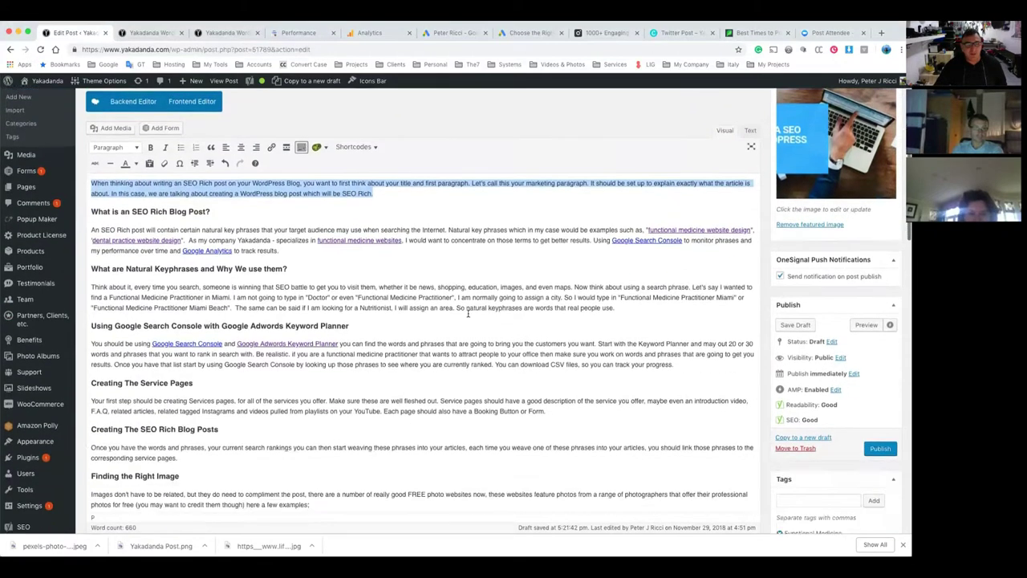
pyautogui.scroll(-5, 468, 313)
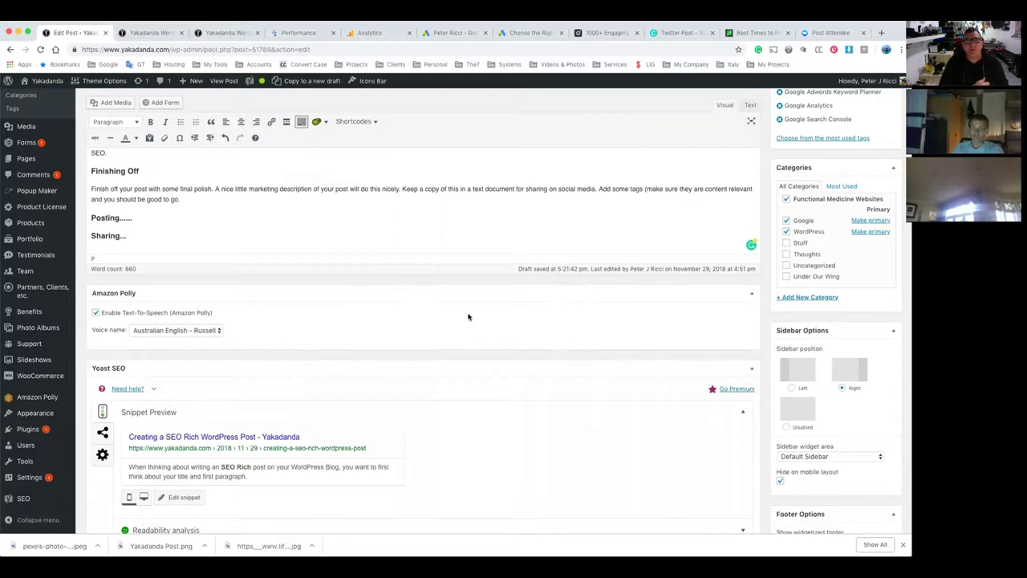
pyautogui.scroll(-3, 450, 305)
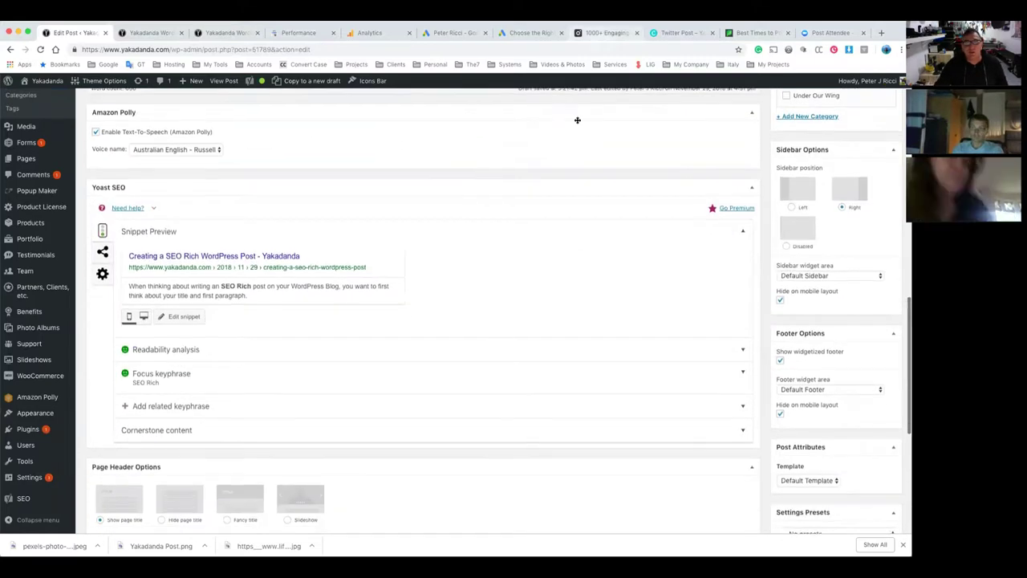
# Open the list of all posts in a separate browser tab while keeping the current post open for editing.
pyautogui.scroll(4, 575, 122)
pyautogui.scroll(4, 484, 192)
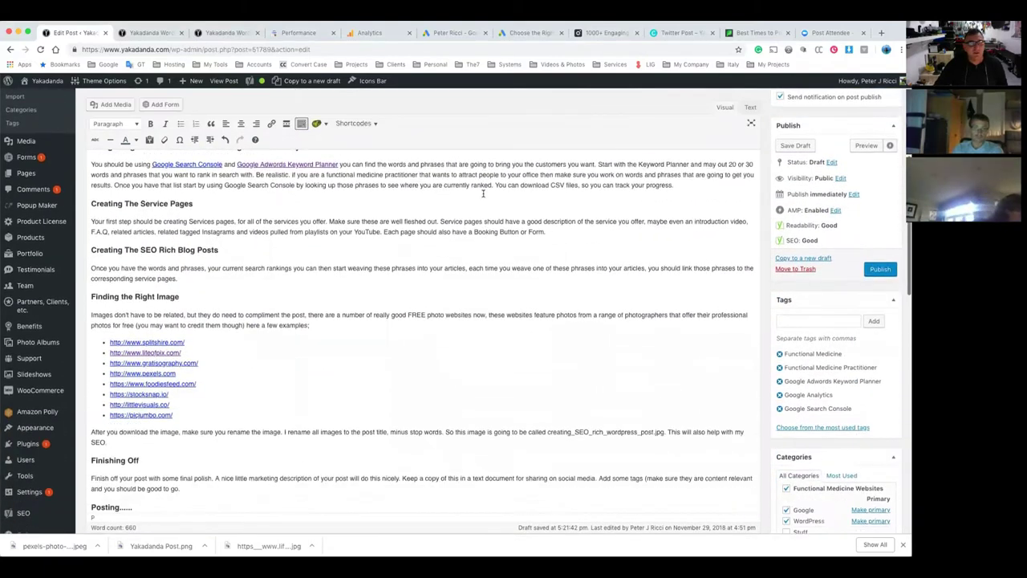
pyautogui.scroll(-8, 374, 324)
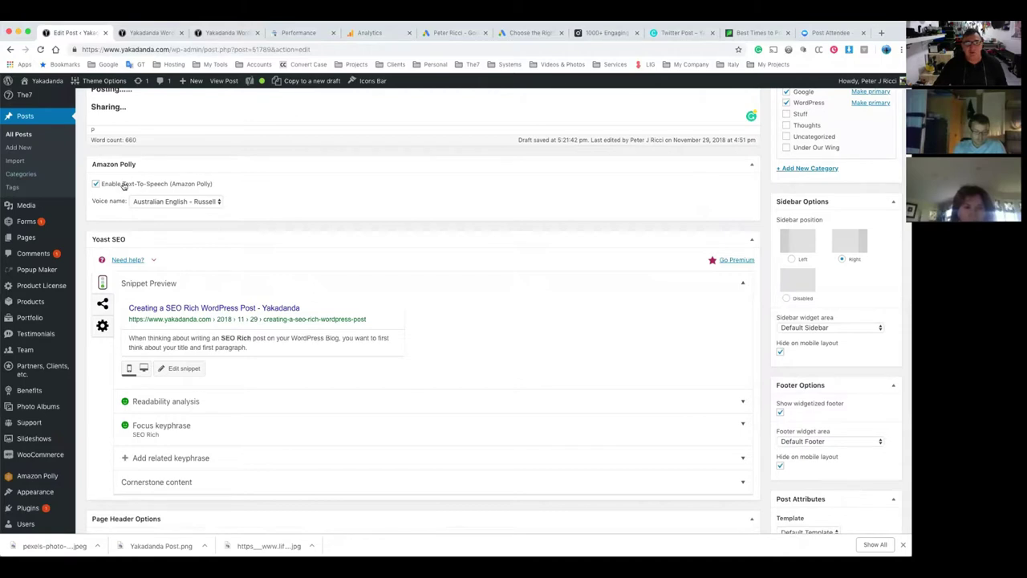
pyautogui.scroll(15, 178, 159)
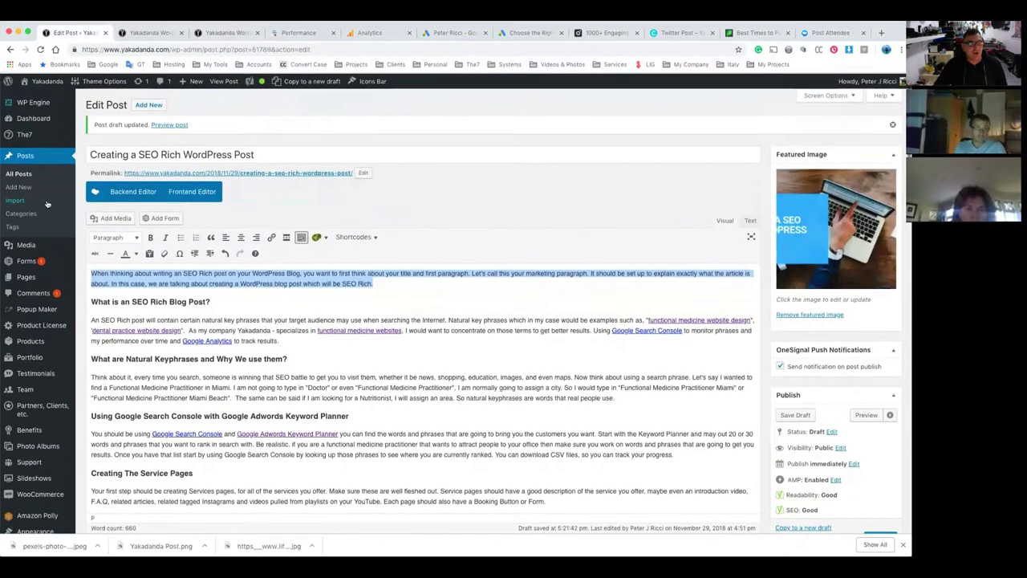
pyautogui.rightClick(37, 173)
pyautogui.click(69, 177)
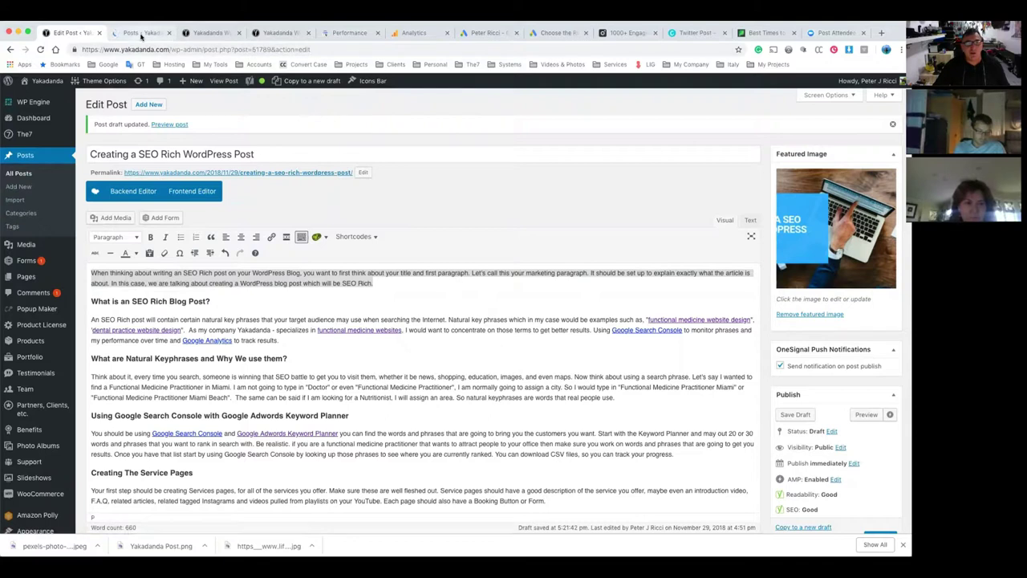
# Look through the available Amazon Polly voices and keep Australian English - Russell for the post.
pyautogui.scroll(-10, 240, 350)
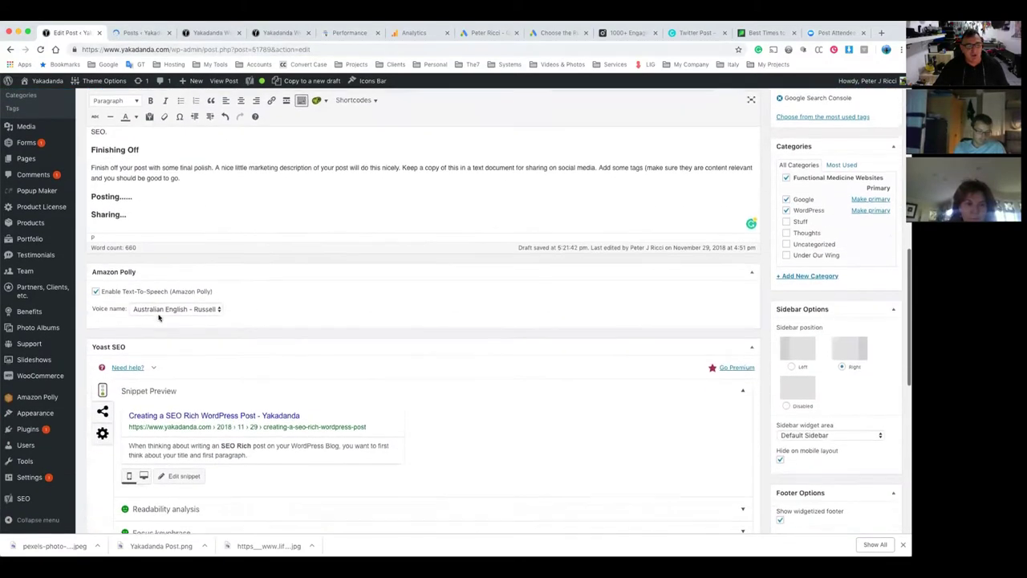
pyautogui.click(160, 307)
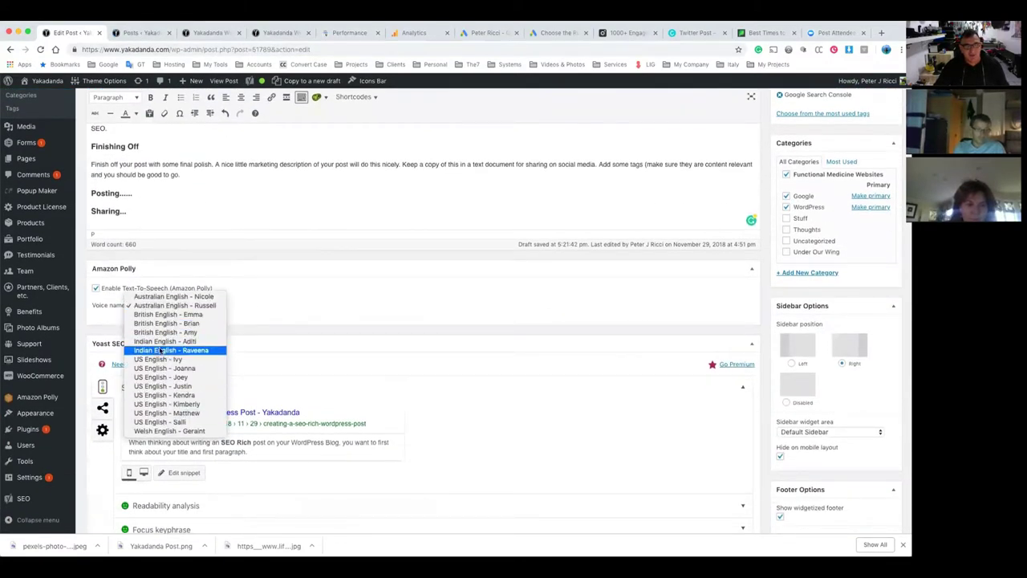
pyautogui.click(172, 305)
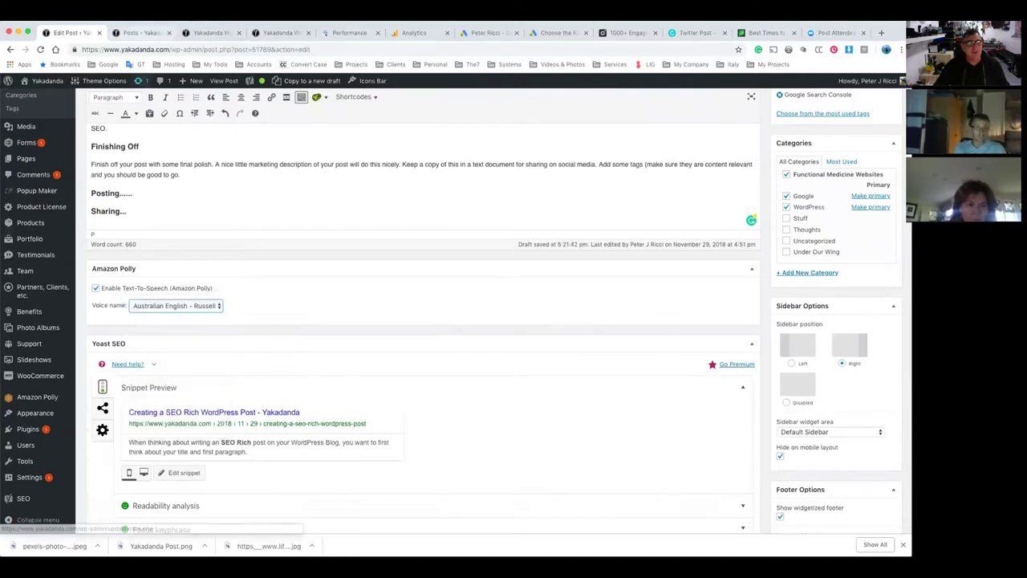
# View the published post "Introducing Yakadanda Sessions for Customers" from the posts list, play a few seconds of its audio version, and pause it.
pyautogui.click(131, 32)
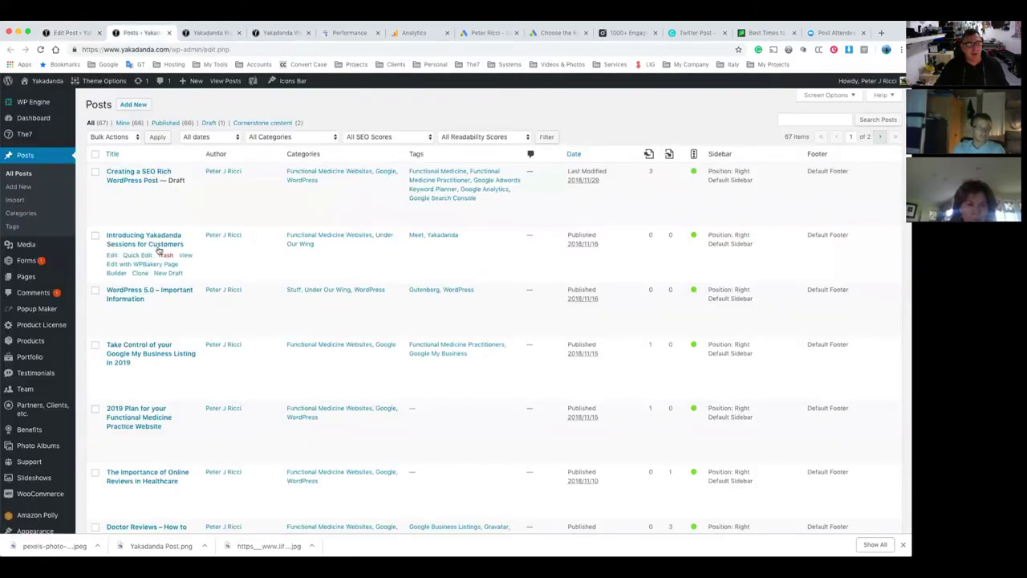
pyautogui.click(184, 255)
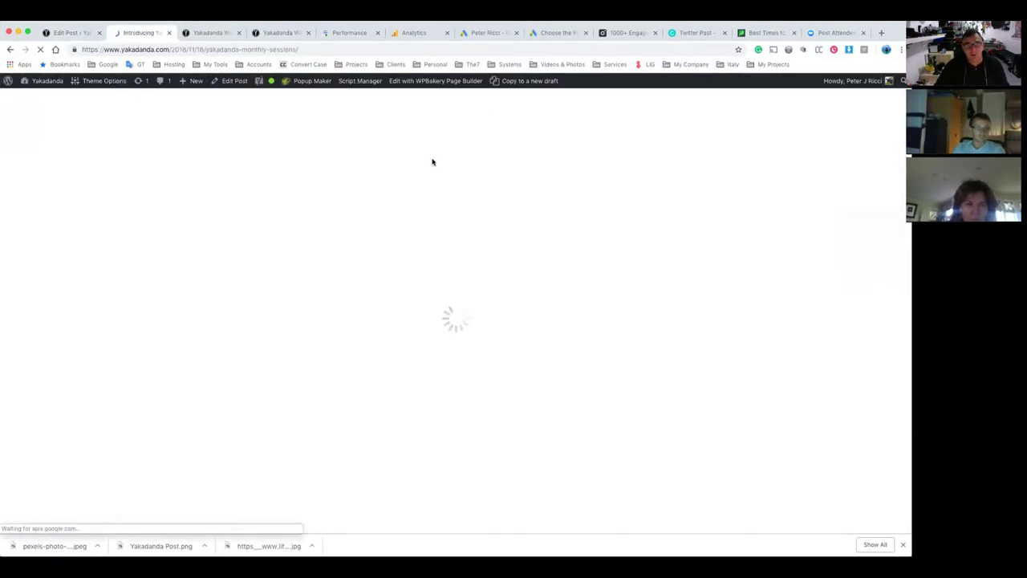
pyautogui.scroll(-4, 188, 275)
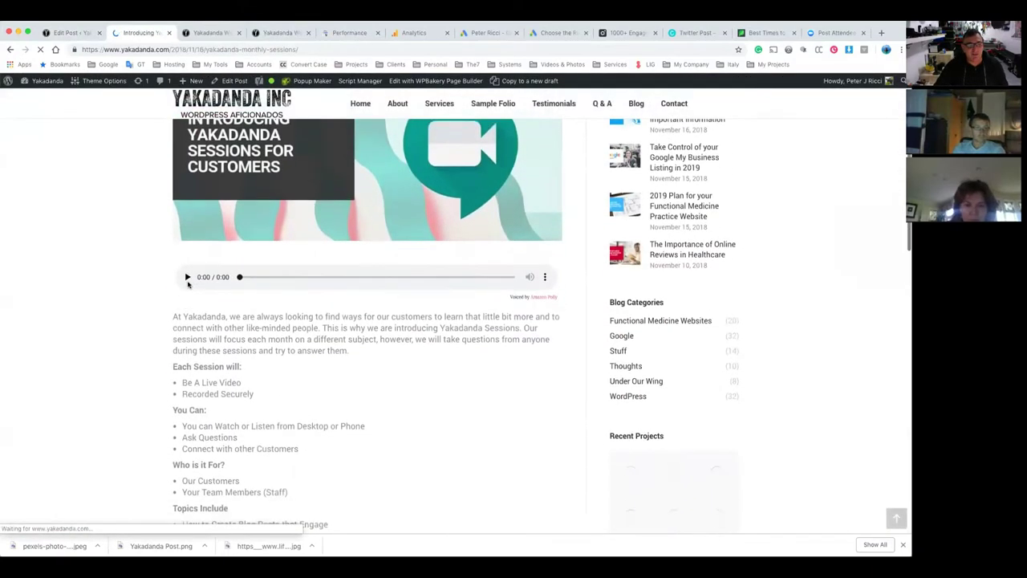
pyautogui.click(188, 275)
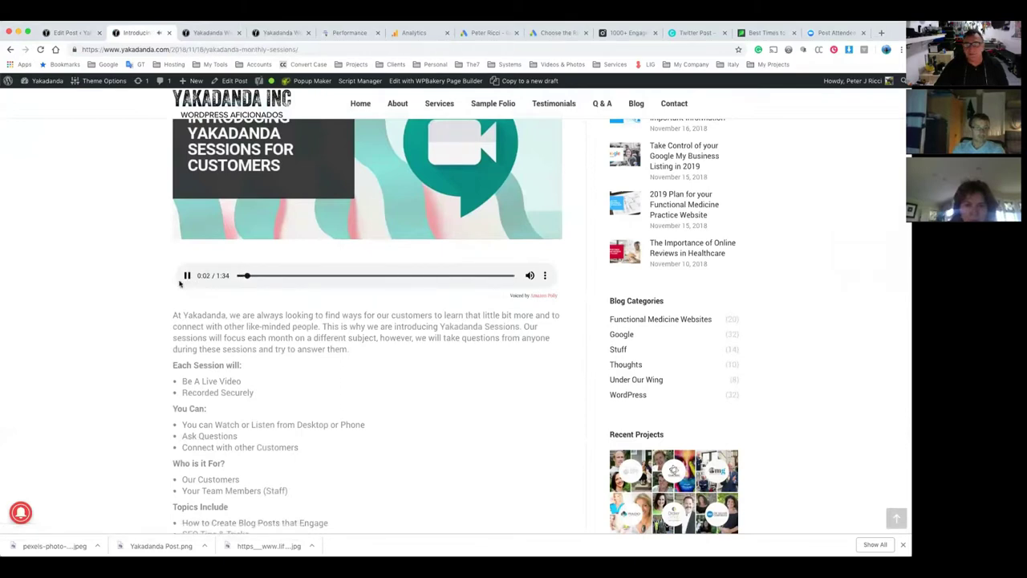
pyautogui.click(188, 276)
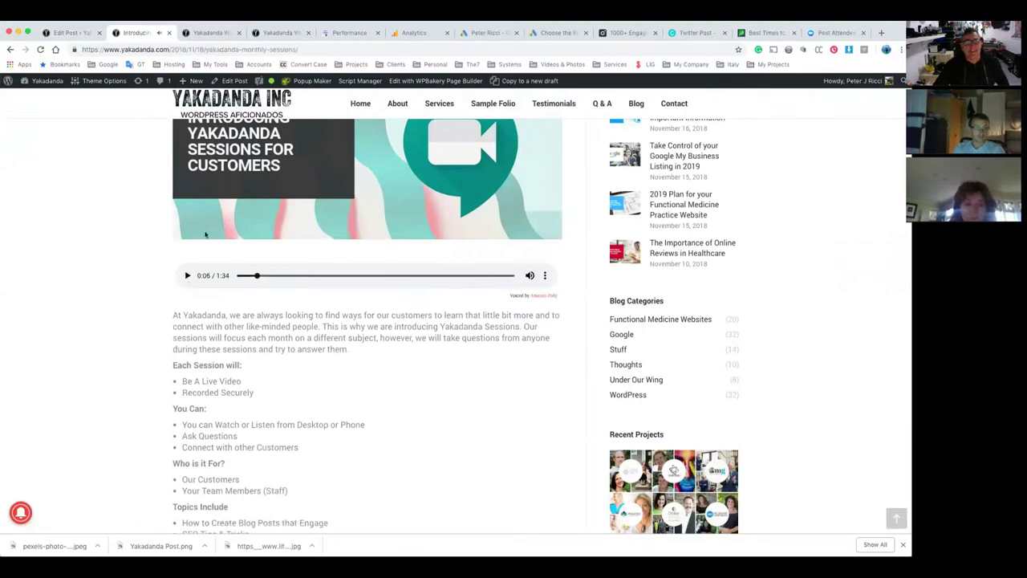
# Return to the SEO Rich post being edited and review its content, Amazon Polly, Yoast SEO, page header and post options sections.
pyautogui.click(208, 33)
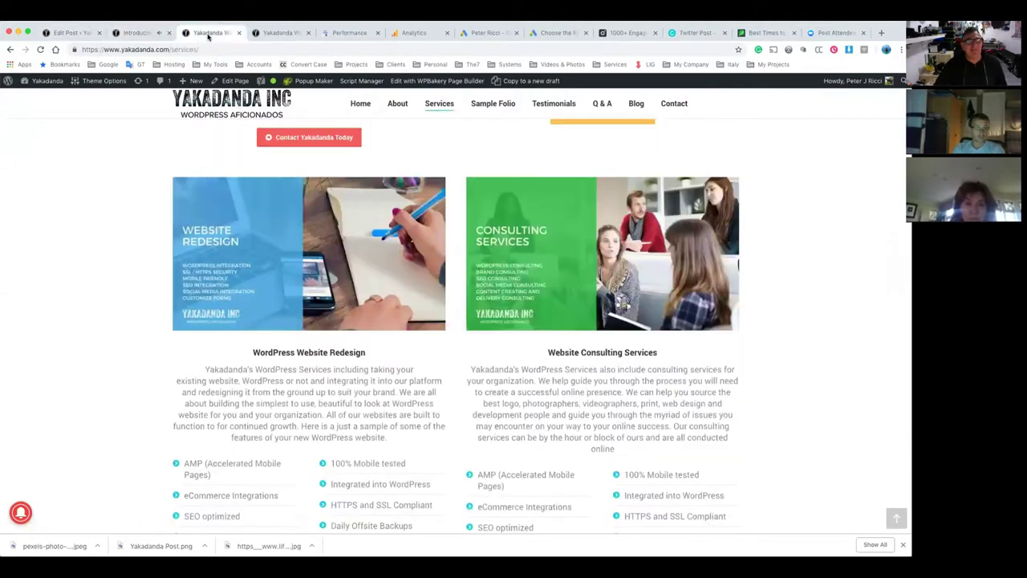
pyautogui.click(74, 33)
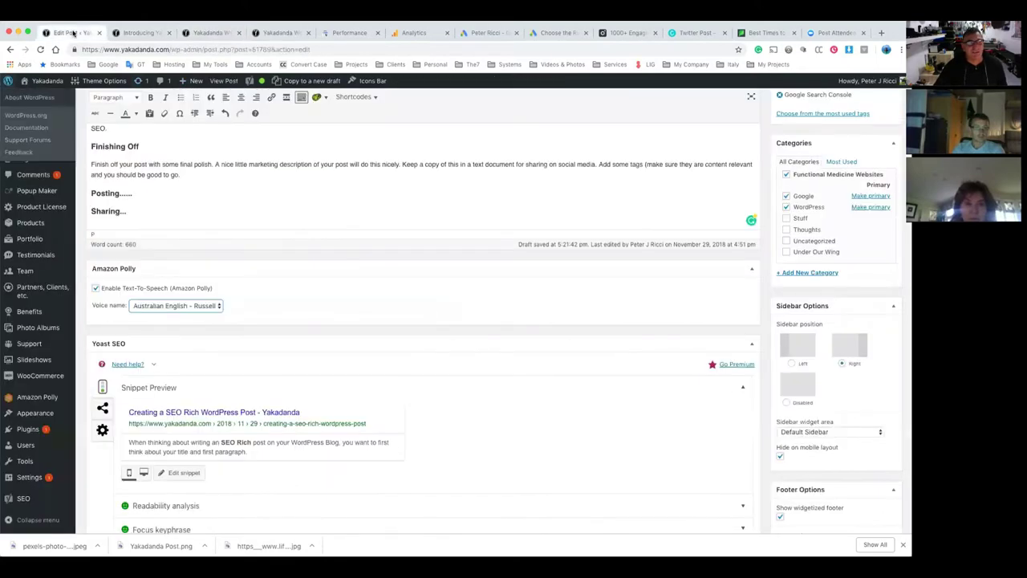
pyautogui.scroll(15, 424, 196)
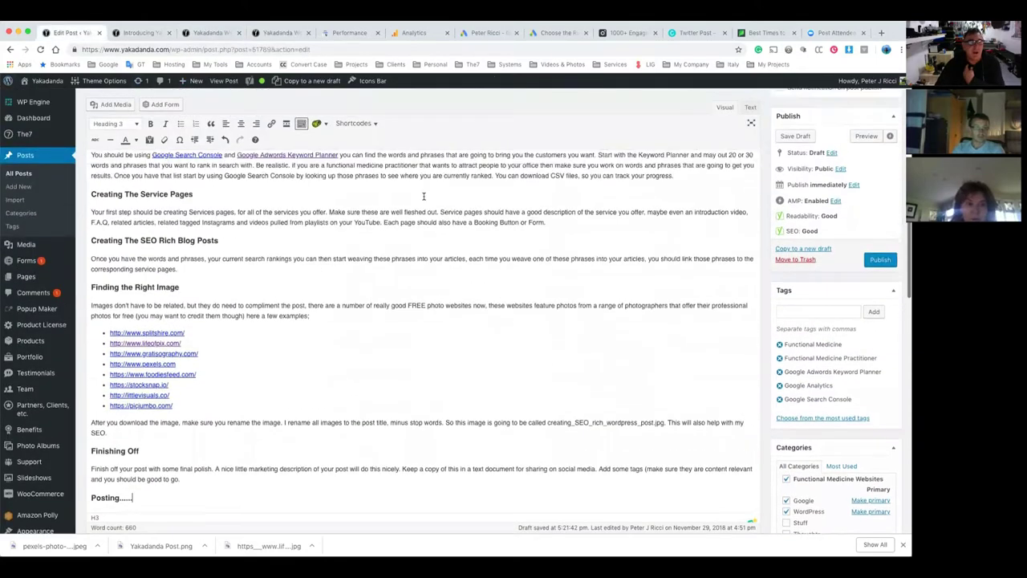
pyautogui.scroll(-10, 424, 196)
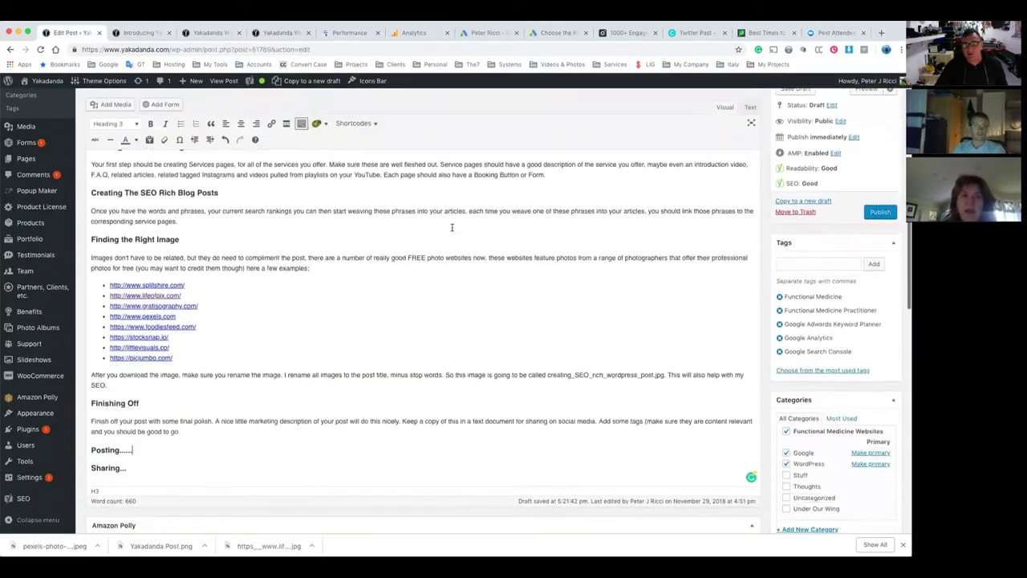
pyautogui.scroll(-5, 457, 227)
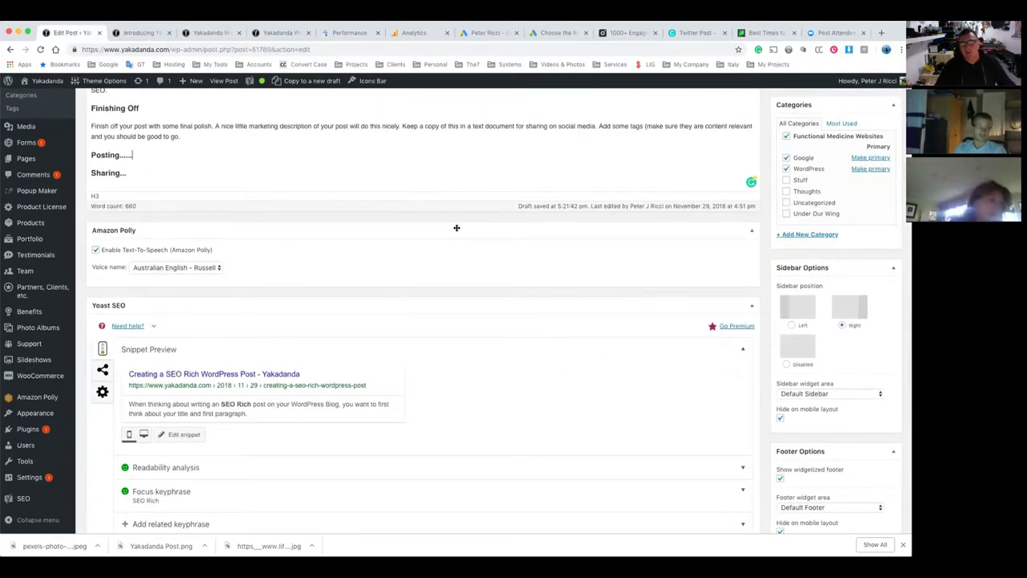
pyautogui.scroll(-5, 457, 228)
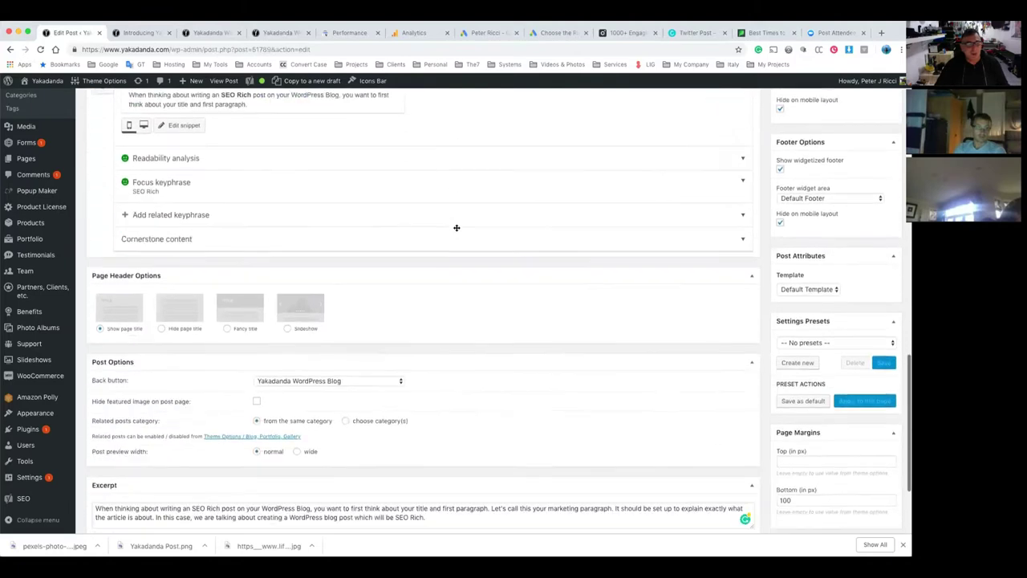
pyautogui.scroll(3, 456, 228)
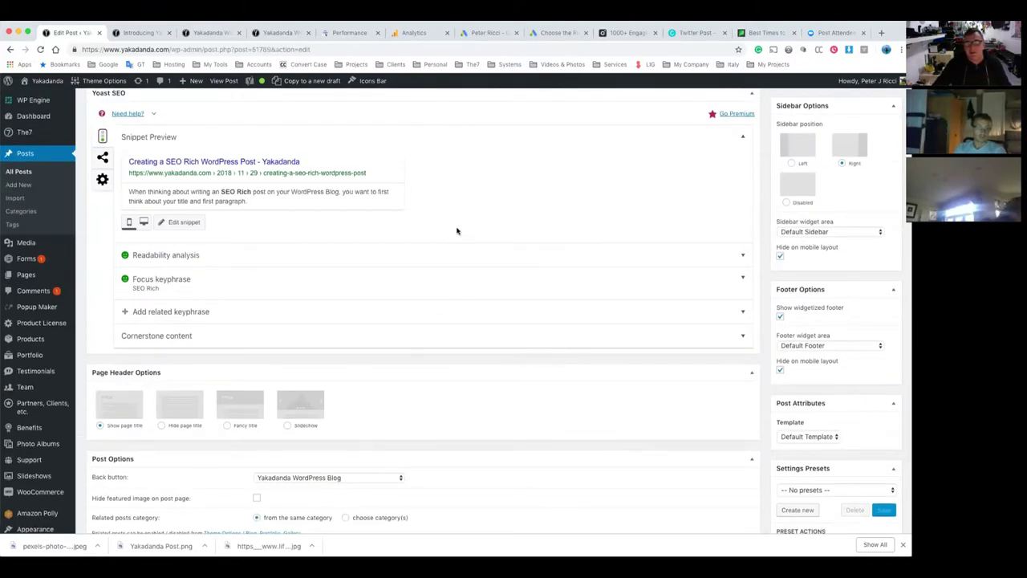
pyautogui.scroll(3, 457, 231)
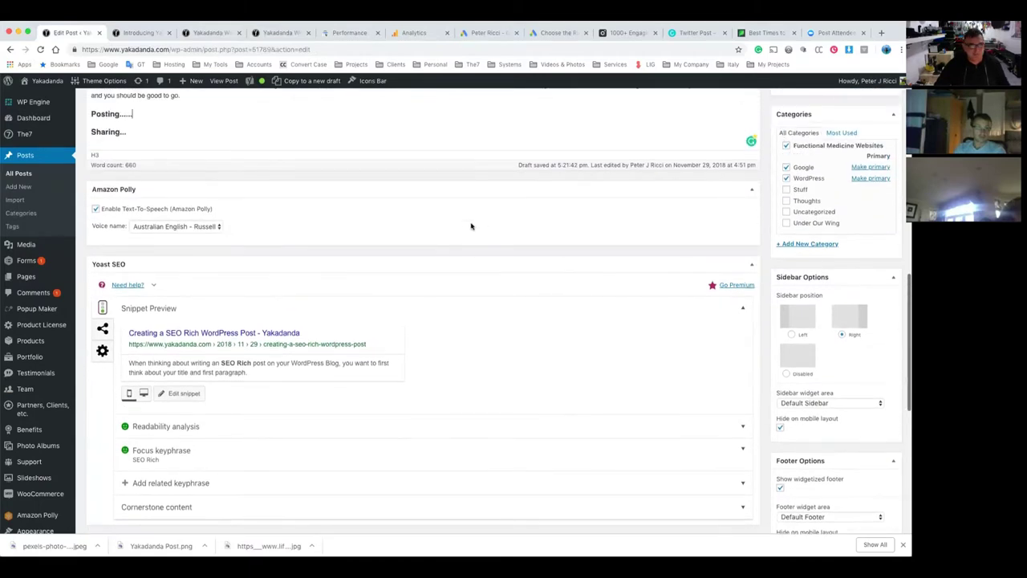
pyautogui.scroll(-2, 470, 228)
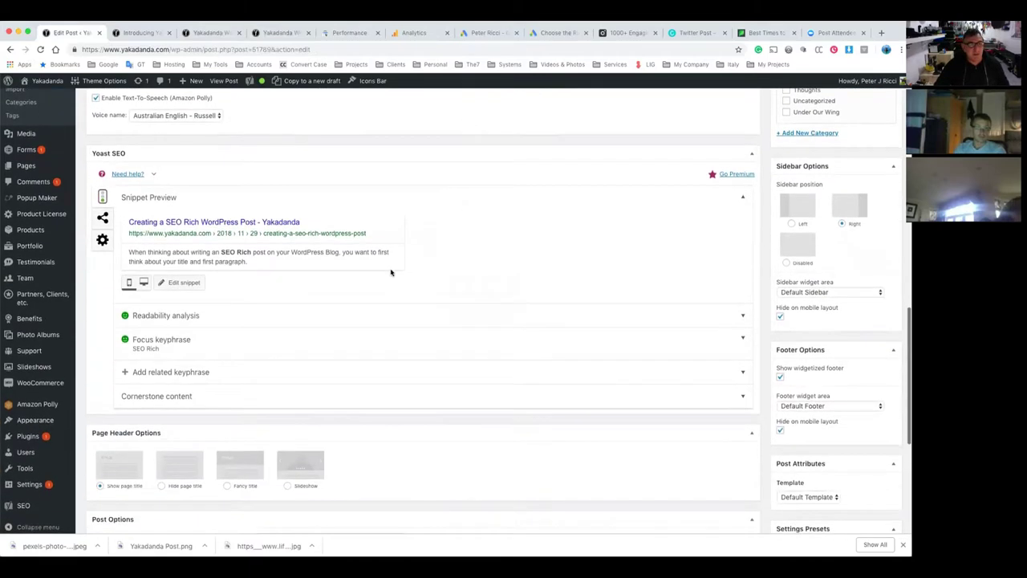
pyautogui.scroll(1, 394, 224)
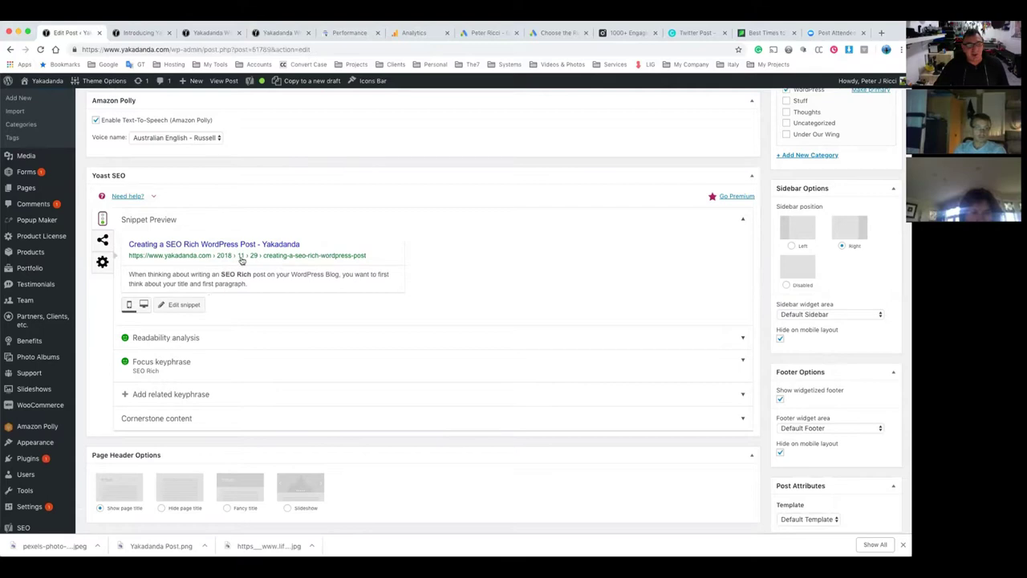
# Open the Yoast snippet editor and examine the slug, meta description text and SEO title variables.
pyautogui.click(329, 257)
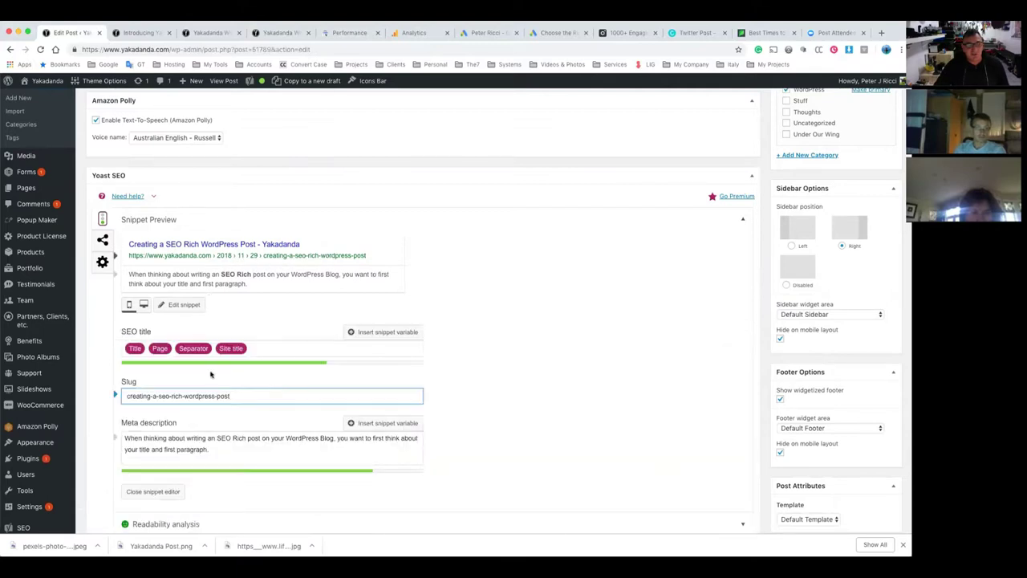
pyautogui.scroll(-2, 313, 390)
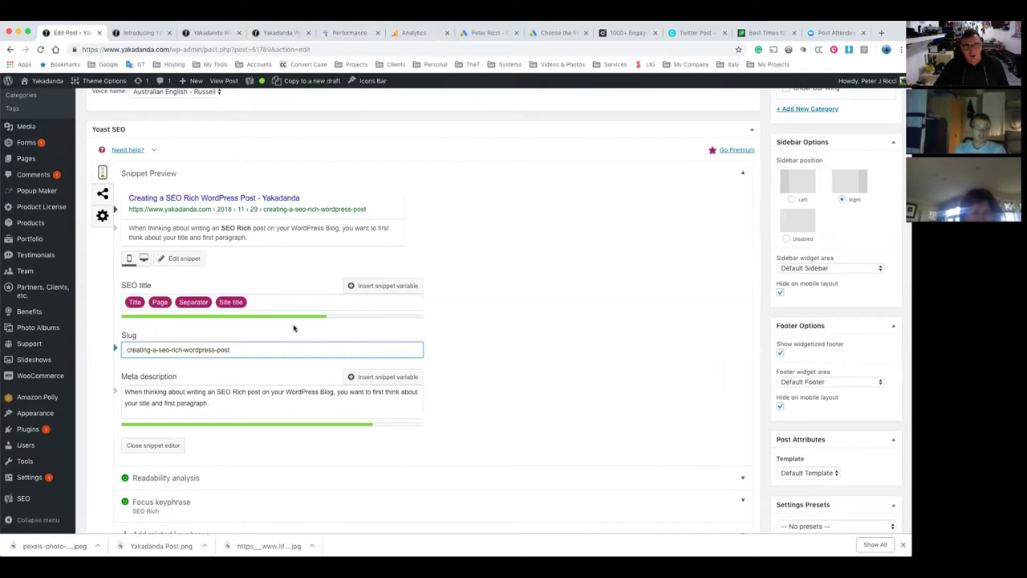
pyautogui.moveTo(207, 403); pyautogui.dragTo(102, 391)
pyautogui.click(195, 398)
pyautogui.moveTo(209, 403); pyautogui.dragTo(105, 391)
pyautogui.moveTo(209, 403); pyautogui.dragTo(106, 391)
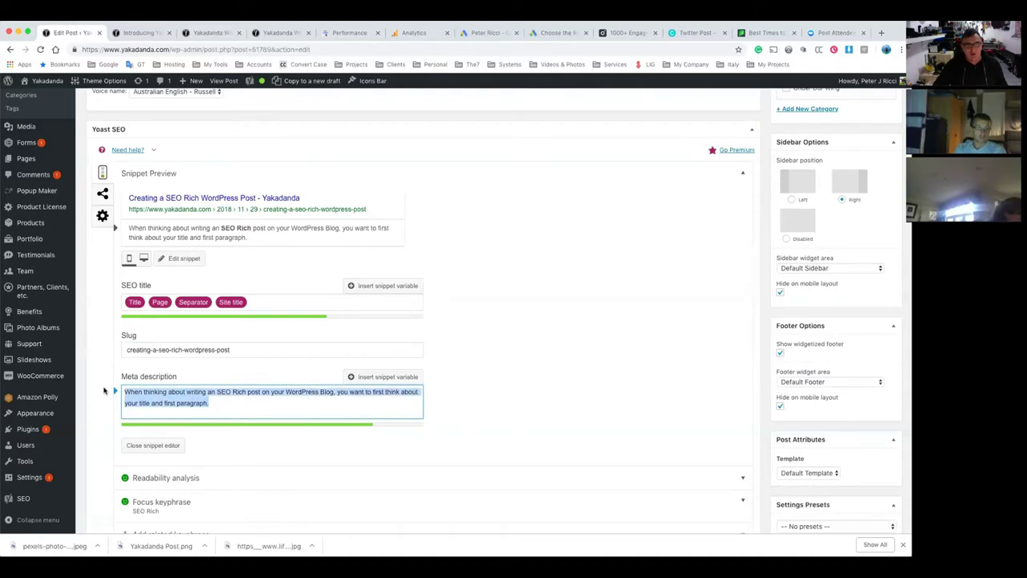
pyautogui.moveTo(212, 404); pyautogui.dragTo(105, 390)
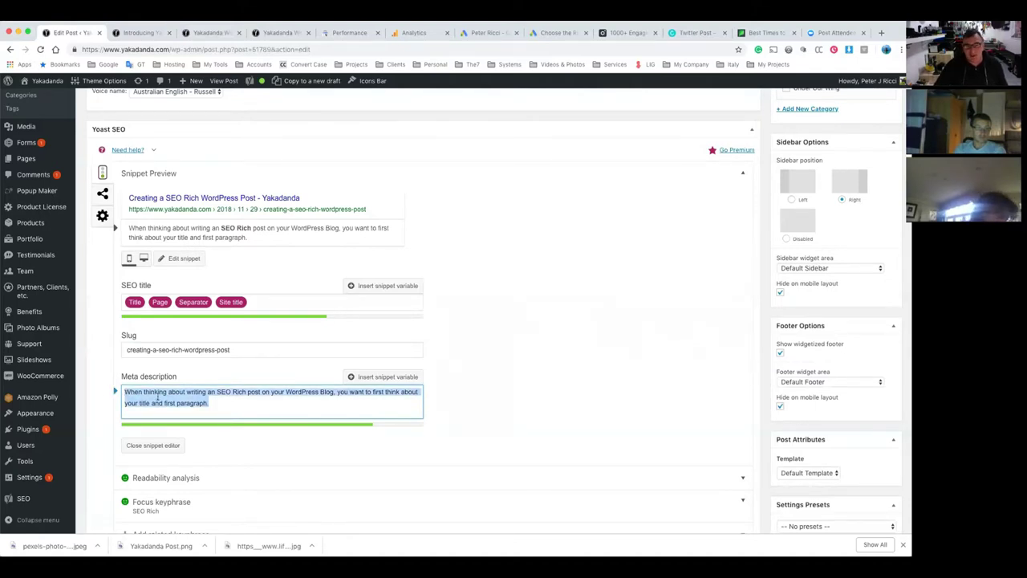
pyautogui.click(283, 307)
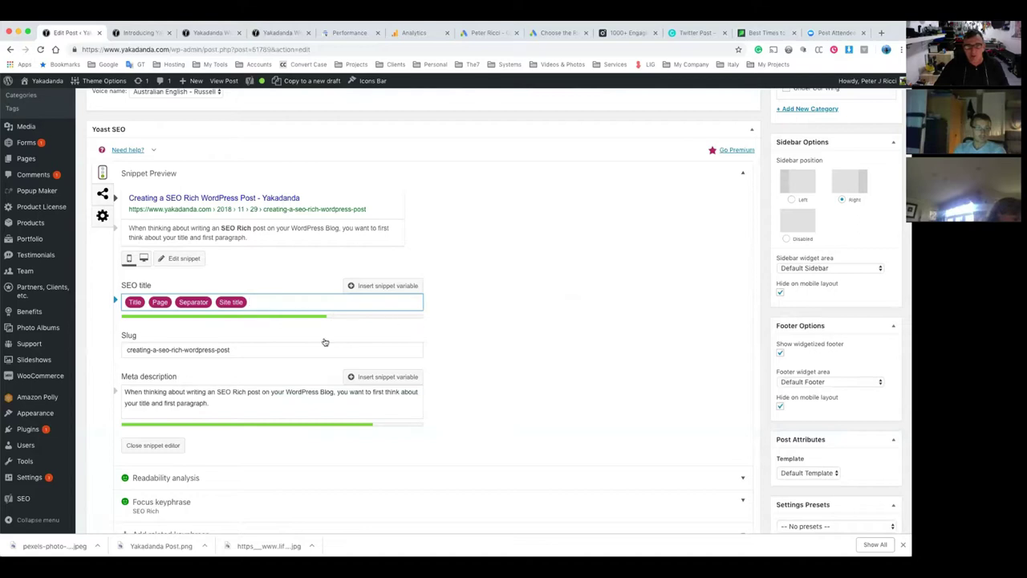
# Highlight the post's title at the start of the editor to compare it with the SEO title, leaving it unedited.
pyautogui.scroll(20, 532, 257)
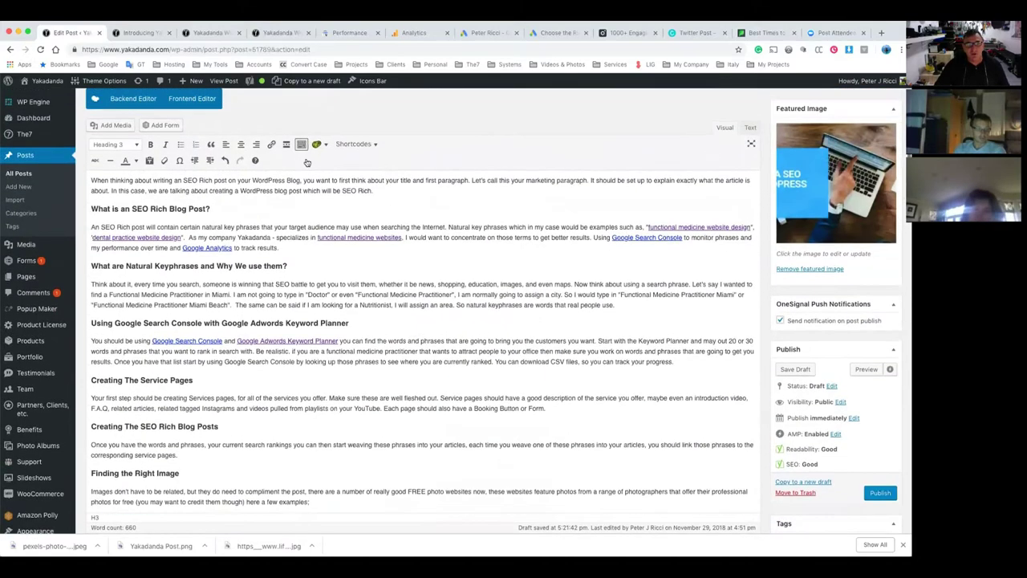
pyautogui.tripleClick(256, 153)
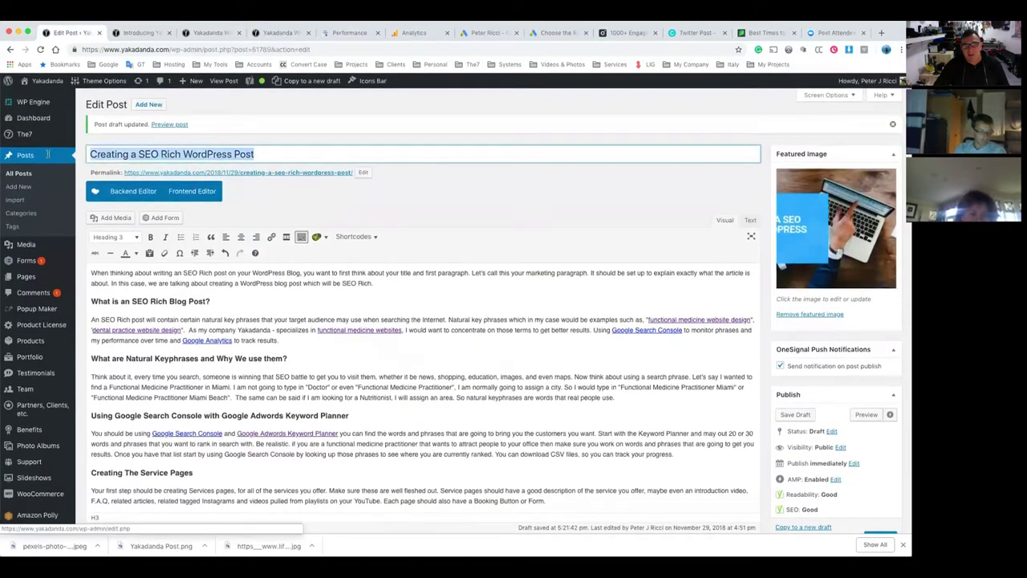
pyautogui.click(413, 213)
# Expand the Yoast focus keyphrase section and examine the "SEO Rich" keyphrase with its suggested improvements and good results.
pyautogui.scroll(-20, 413, 257)
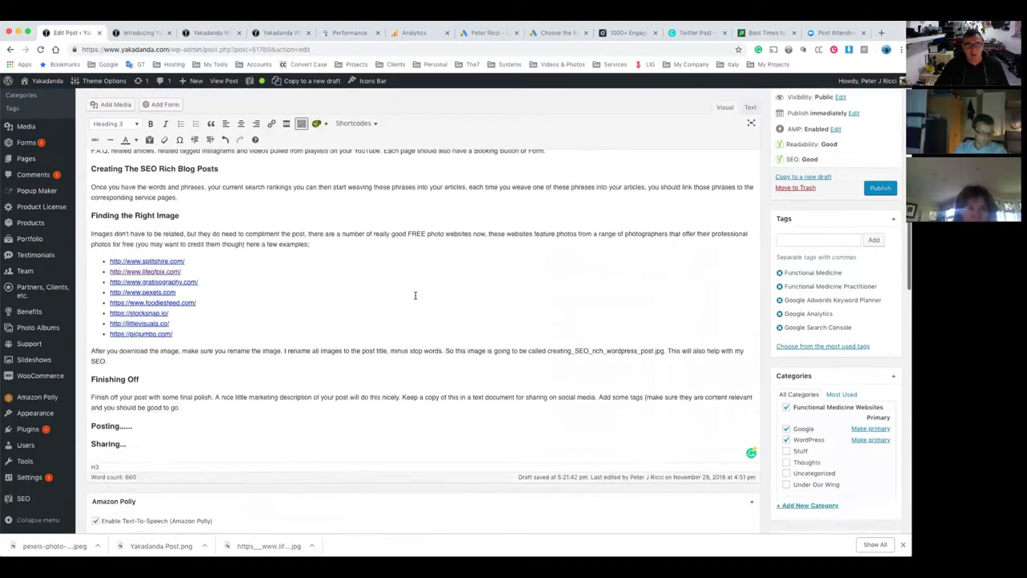
pyautogui.scroll(-2, 415, 298)
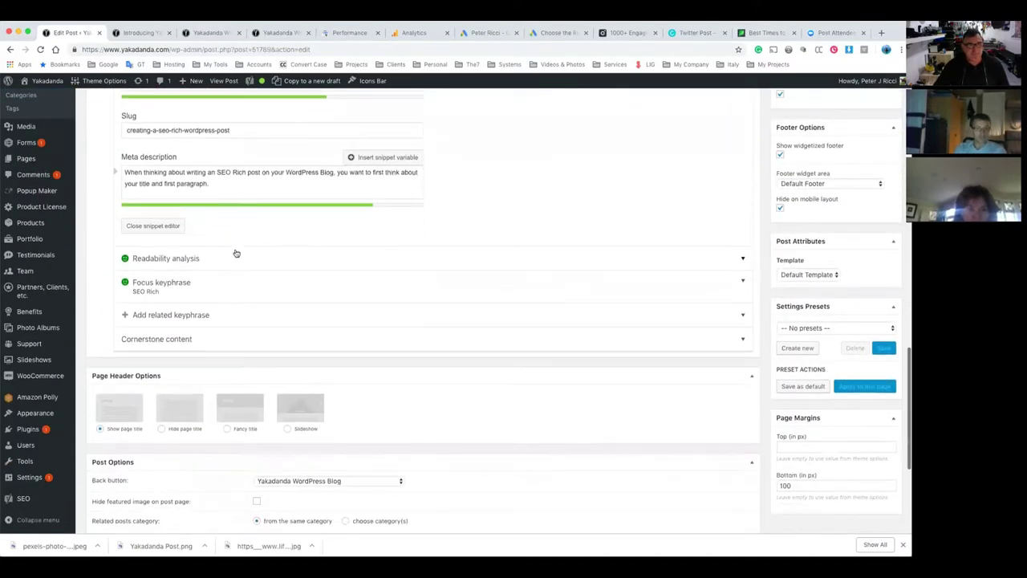
pyautogui.click(393, 289)
pyautogui.tripleClick(148, 323)
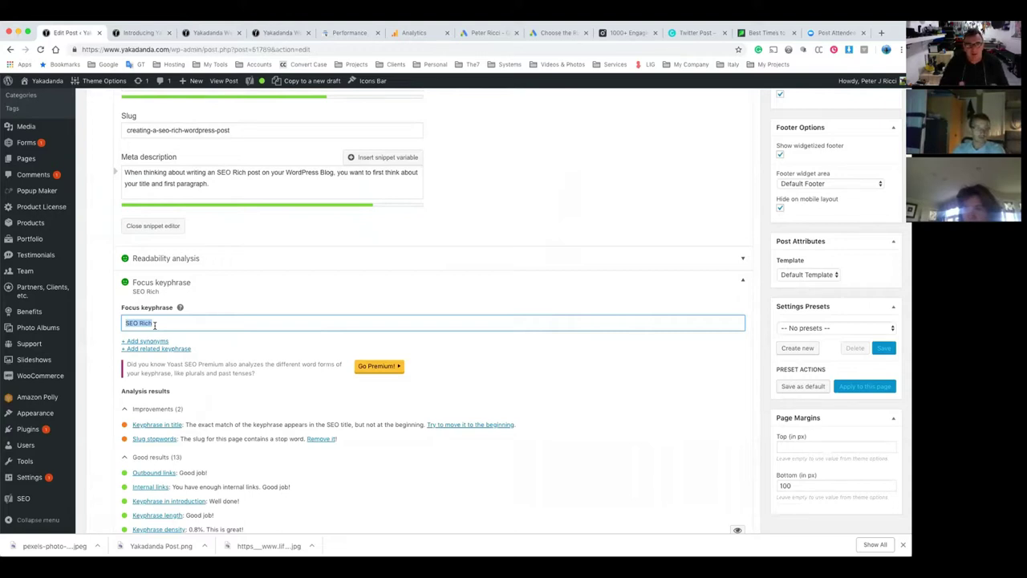
pyautogui.scroll(-4, 289, 319)
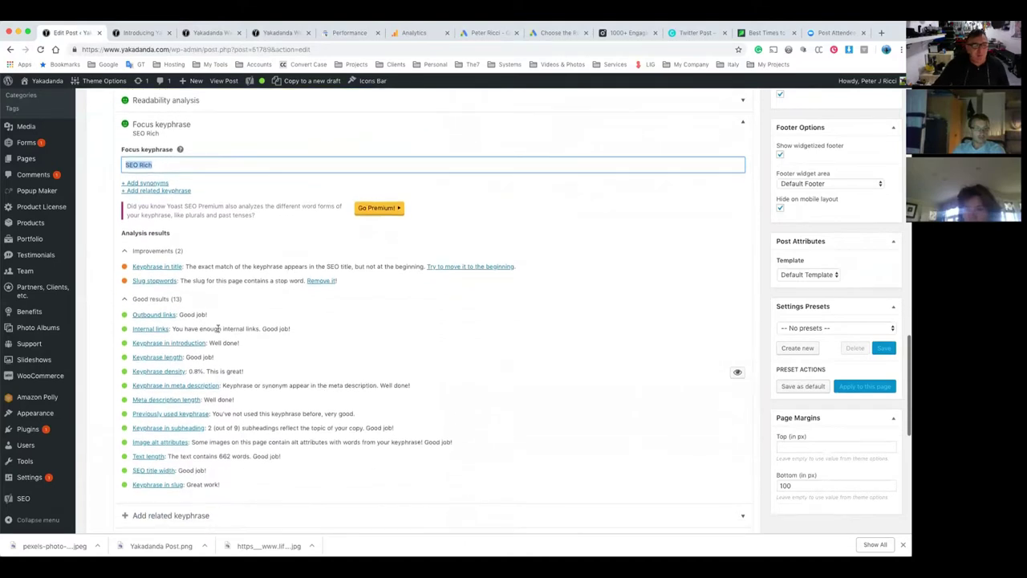
pyautogui.click(216, 280)
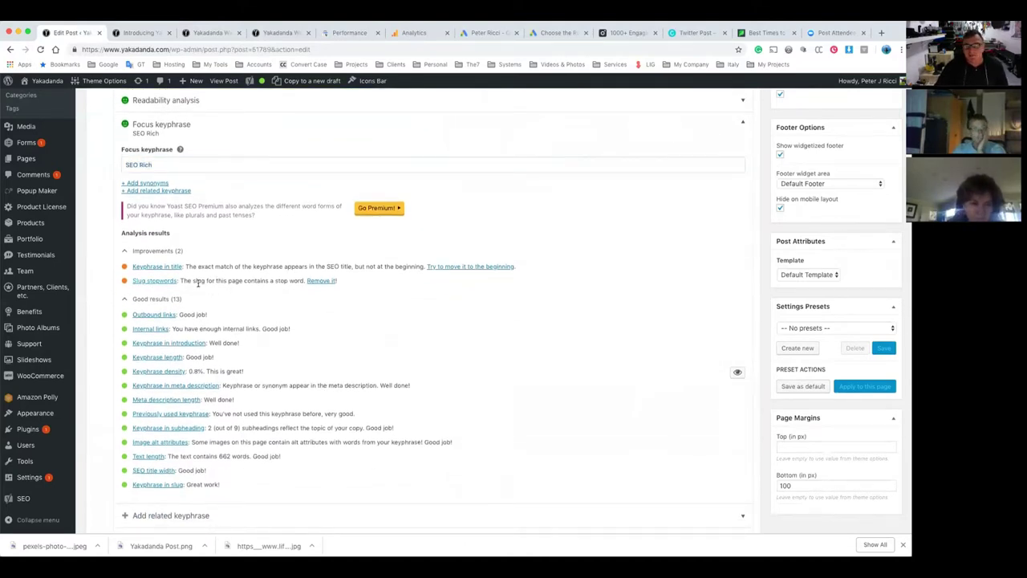
pyautogui.scroll(10, 197, 282)
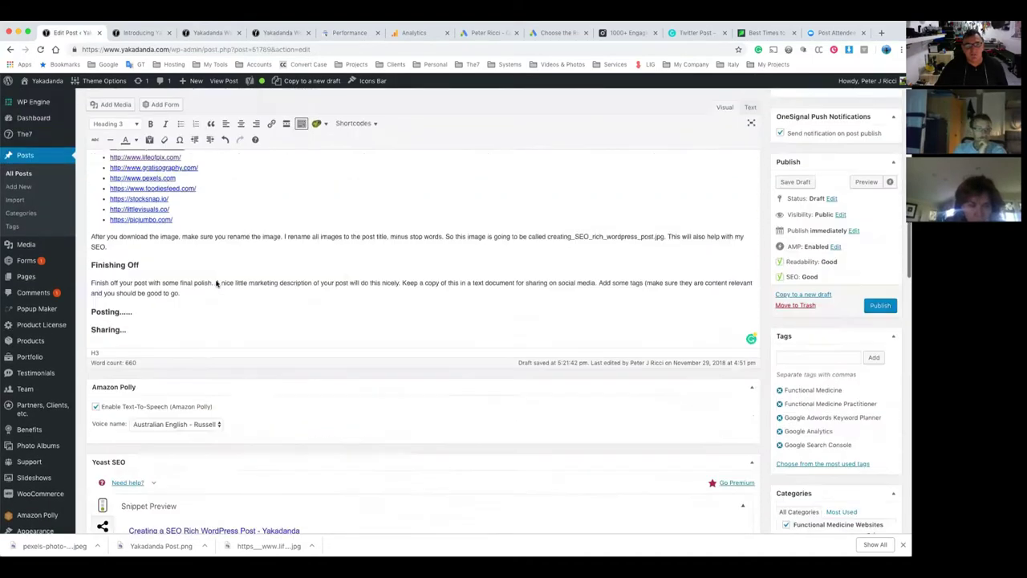
# Remove the stop word "a" from the post's permalink so the slug is "creating-seo-rich-wordpress-post".
pyautogui.scroll(10, 216, 282)
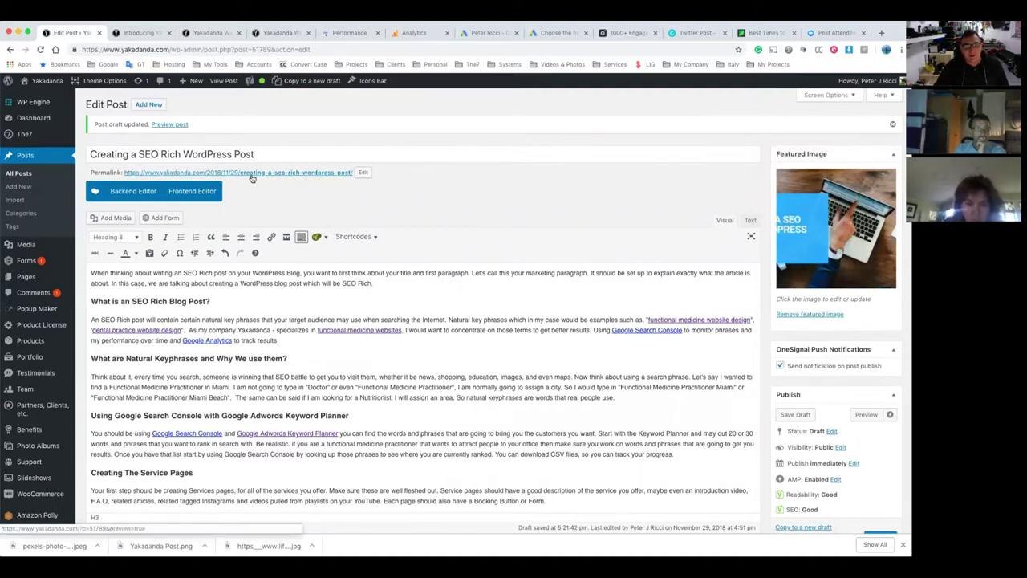
pyautogui.click(363, 173)
pyautogui.click(272, 173)
pyautogui.press('BackSpace')
pyautogui.press('BackSpace')
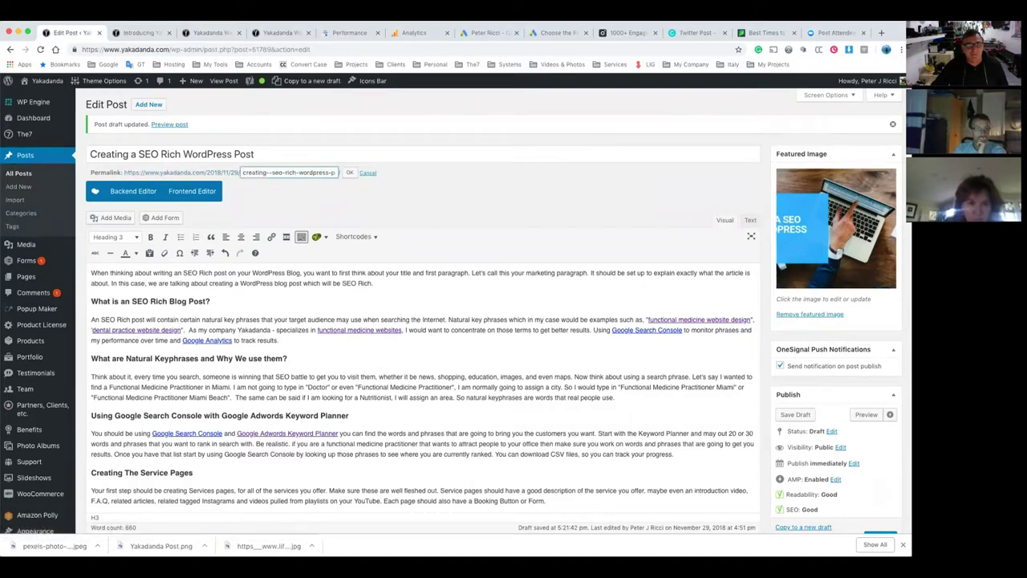
pyautogui.click(347, 173)
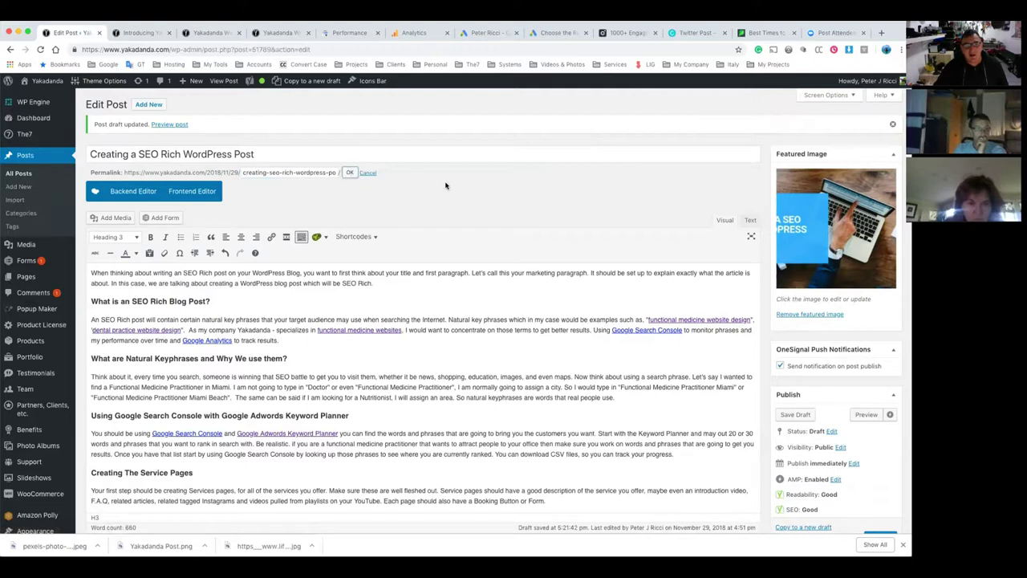
pyautogui.click(351, 175)
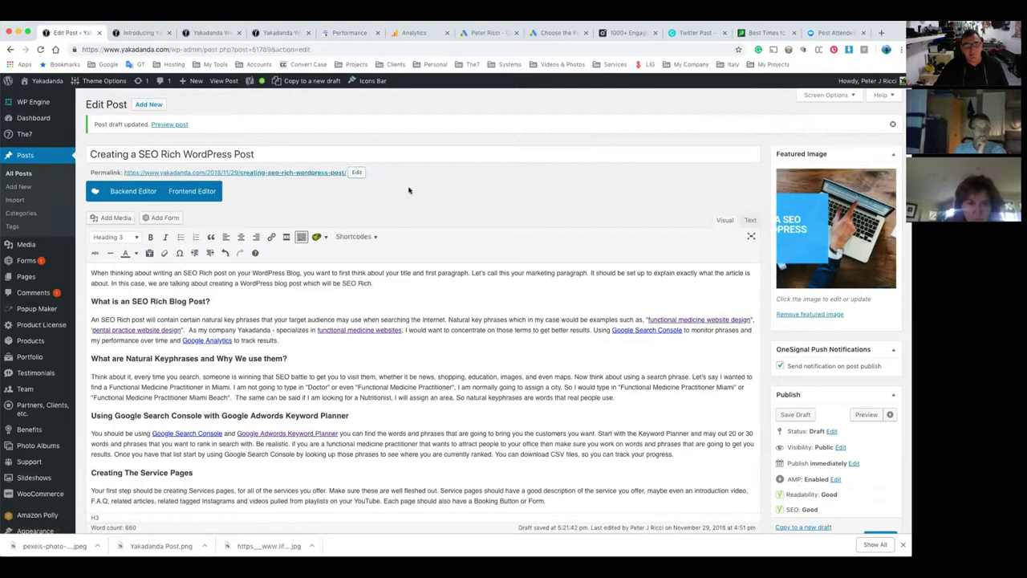
# Examine the "Keyphrase in title" improvement in the Yoast focus keyphrase analysis and highlight its text.
pyautogui.scroll(-20, 409, 190)
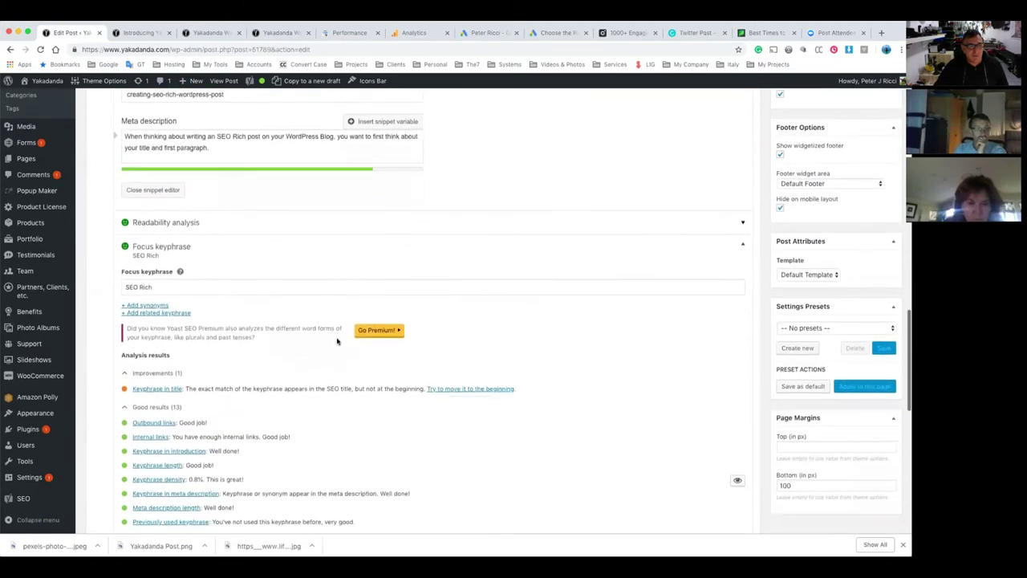
pyautogui.scroll(-2, 337, 341)
pyautogui.moveTo(223, 346); pyautogui.dragTo(340, 348)
pyautogui.doubleClick(340, 348)
pyautogui.tripleClick(340, 349)
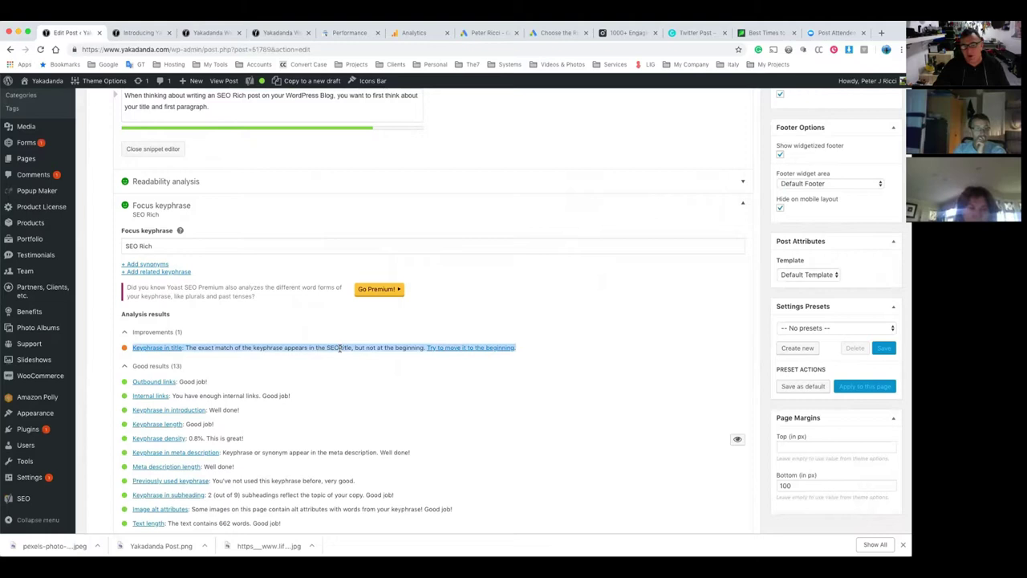
pyautogui.click(340, 349)
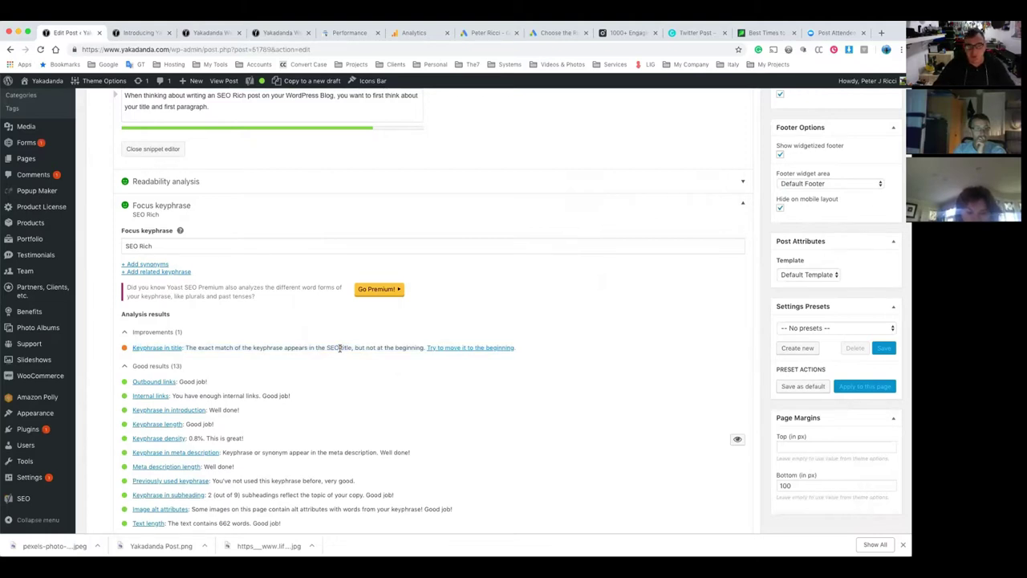
pyautogui.moveTo(230, 347); pyautogui.dragTo(342, 358)
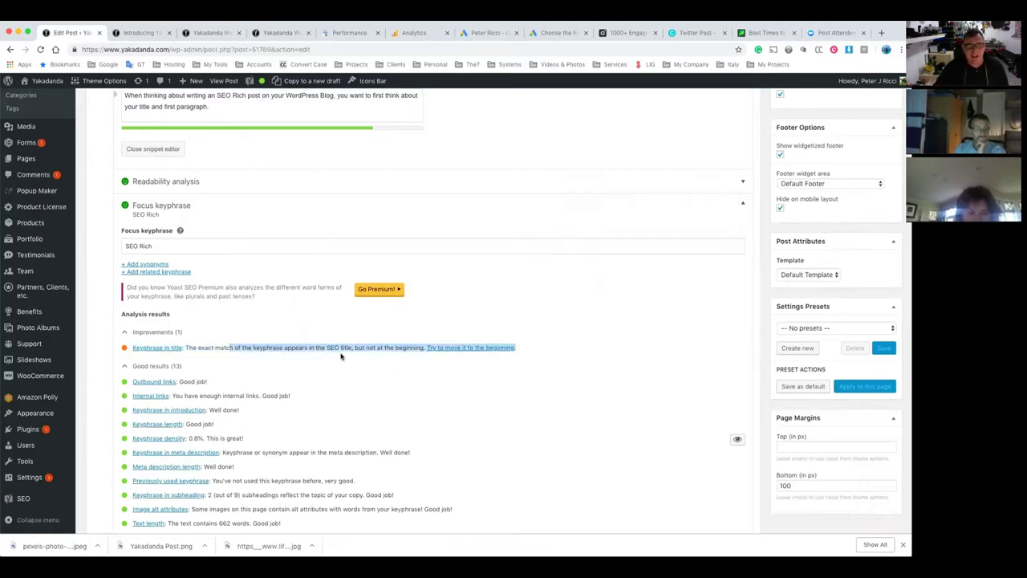
pyautogui.scroll(10, 133, 247)
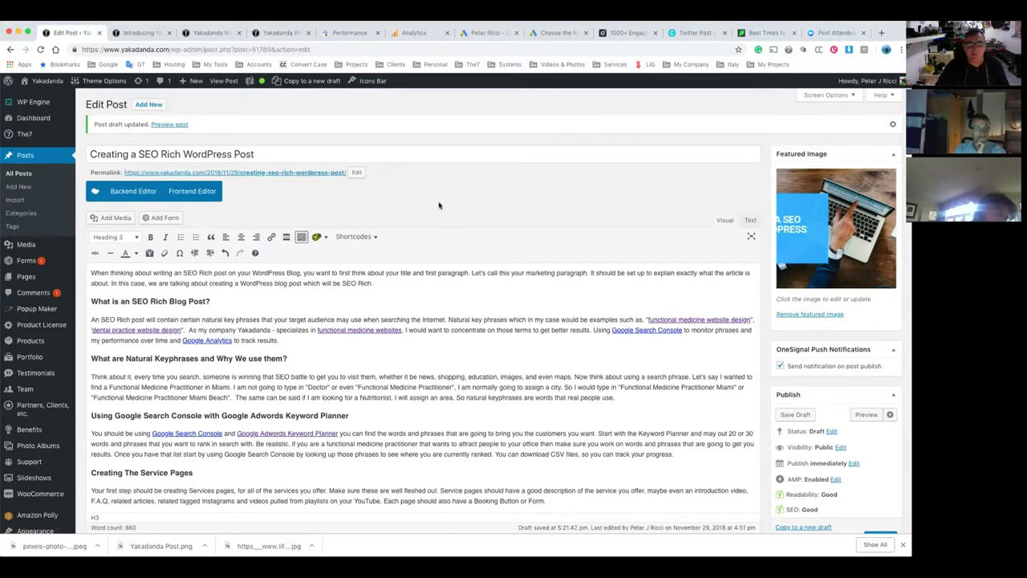
# Expand the Yoast readability analysis and examine its transition words improvement and good results.
pyautogui.scroll(-15, 441, 225)
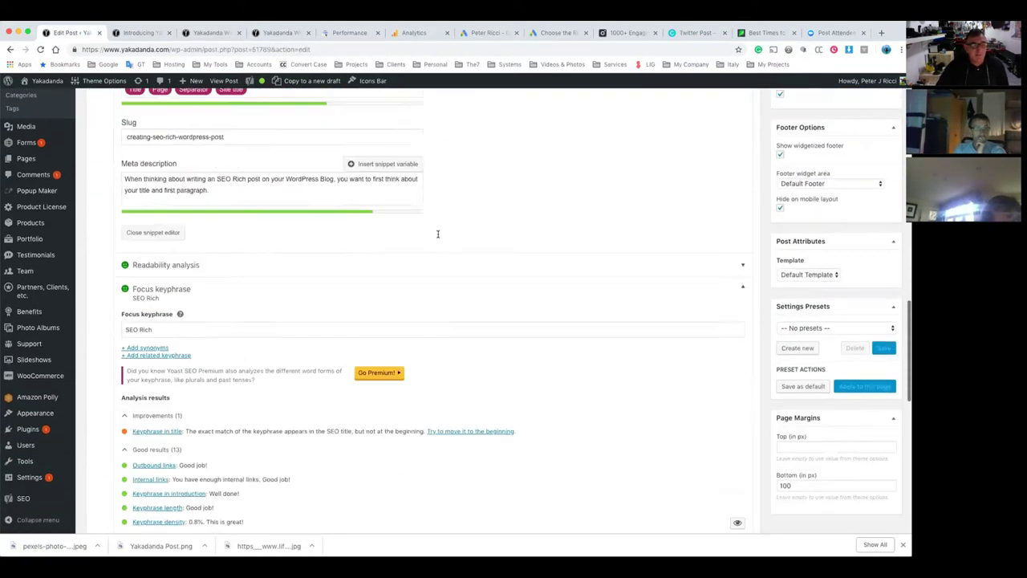
pyautogui.scroll(2, 438, 237)
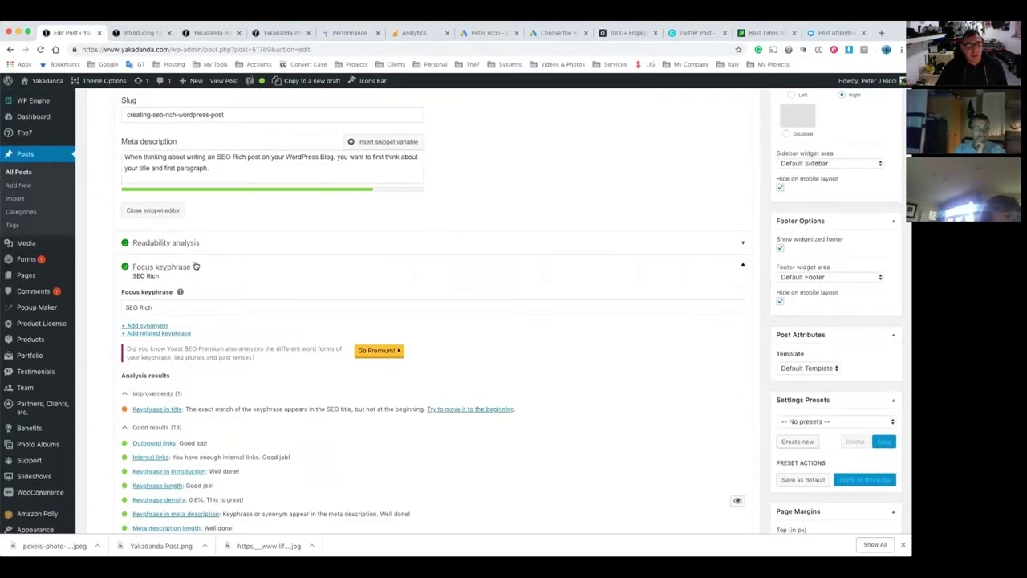
pyautogui.click(329, 242)
pyautogui.scroll(2, 379, 426)
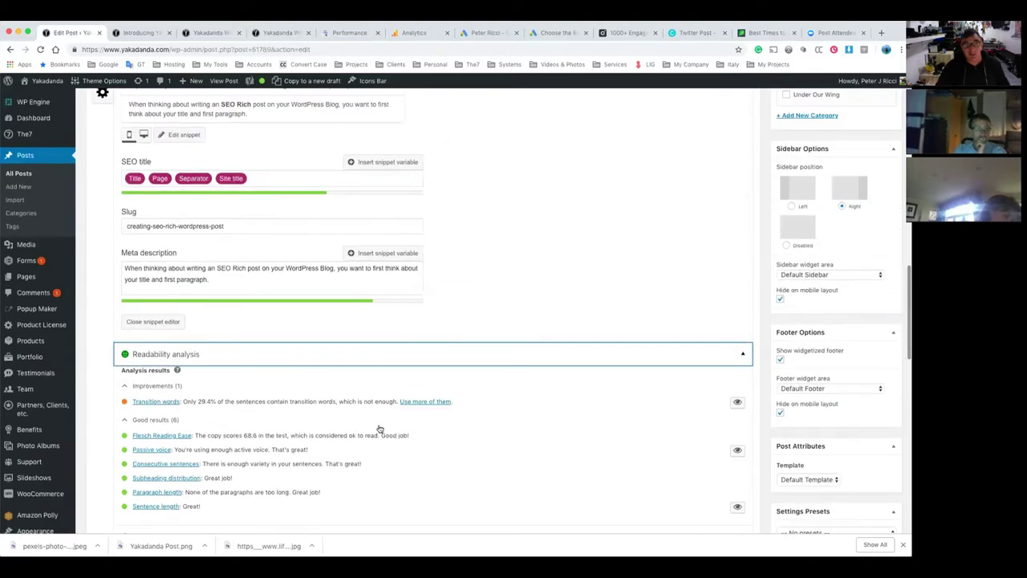
pyautogui.scroll(-1, 379, 426)
pyautogui.scroll(-1, 379, 428)
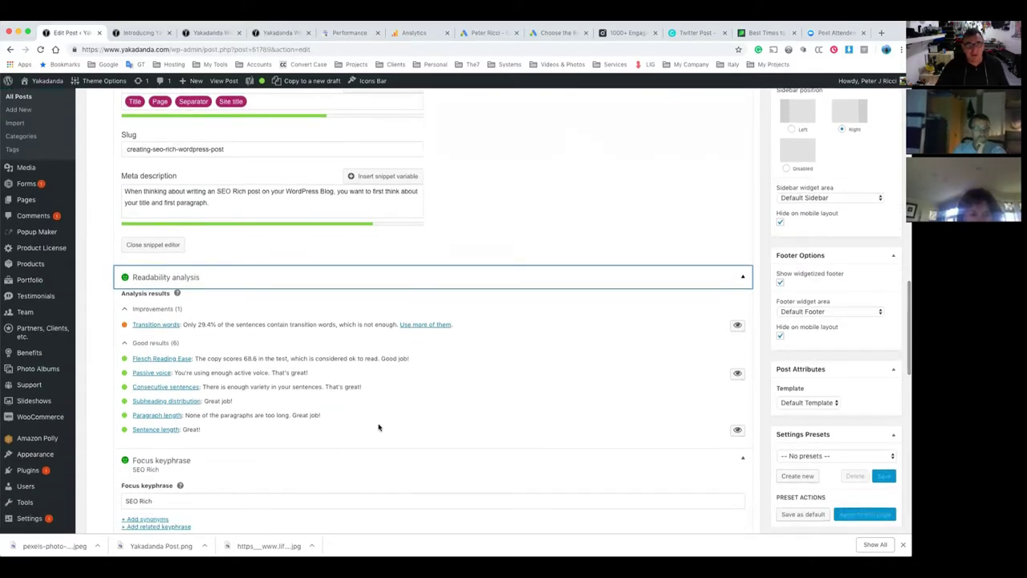
pyautogui.moveTo(191, 324); pyautogui.dragTo(307, 324)
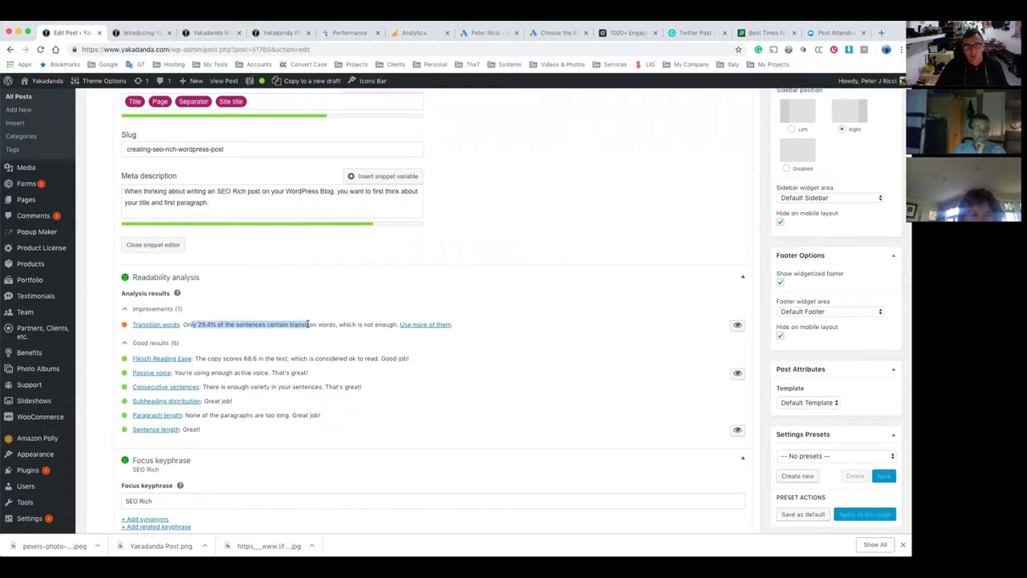
pyautogui.click(286, 327)
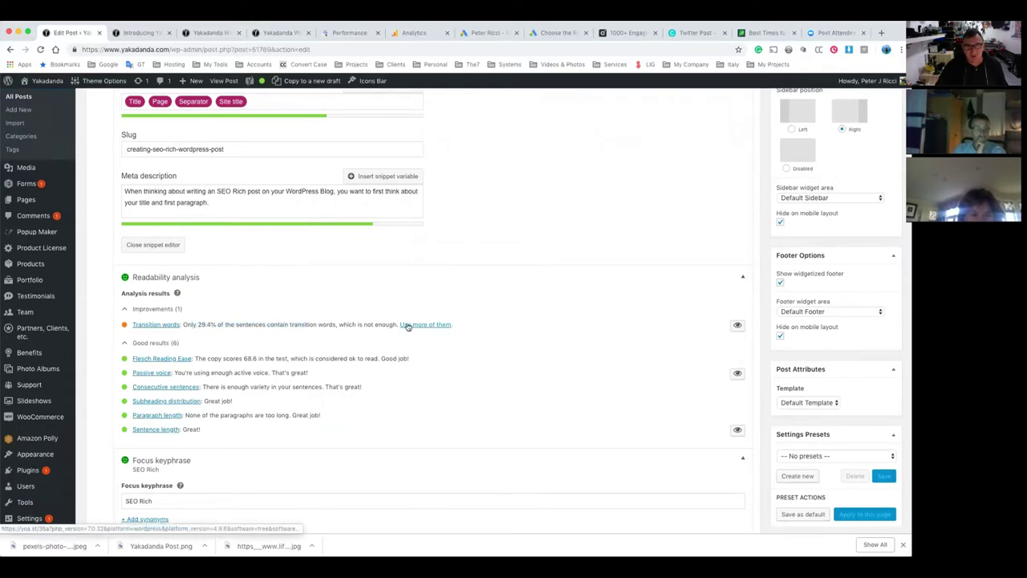
pyautogui.doubleClick(303, 324)
pyautogui.scroll(-5, 314, 325)
pyautogui.scroll(-1, 313, 327)
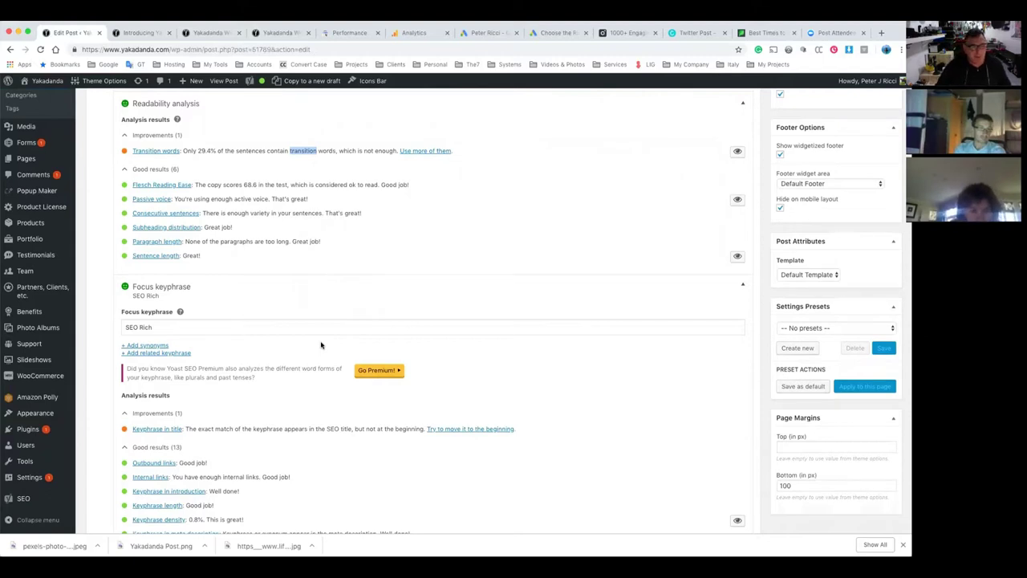
pyautogui.scroll(2, 321, 345)
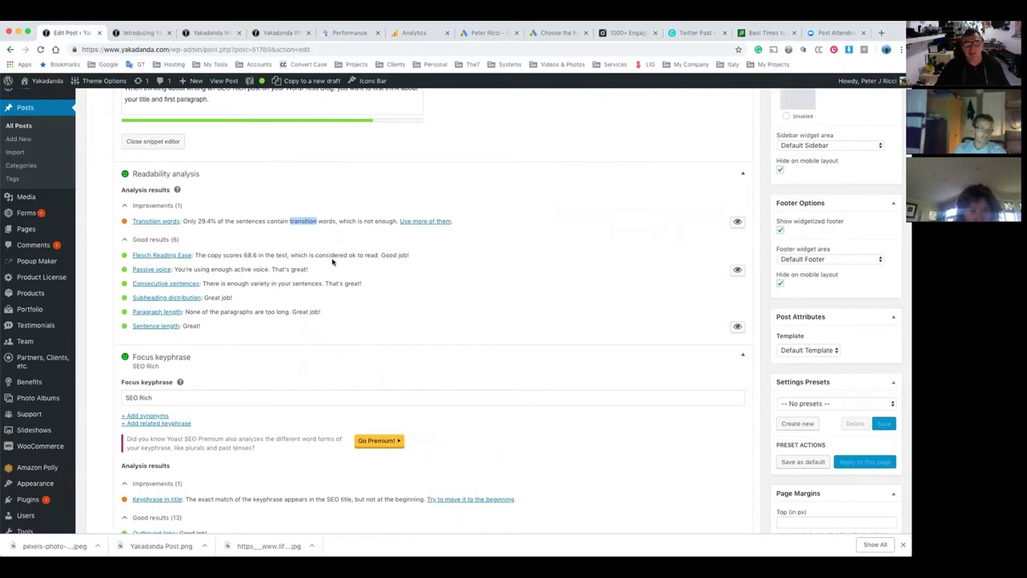
# Open the post text in the Grammarly editor and accept the "If" and "so that" corrections in the Google Search Console section.
pyautogui.scroll(15, 349, 266)
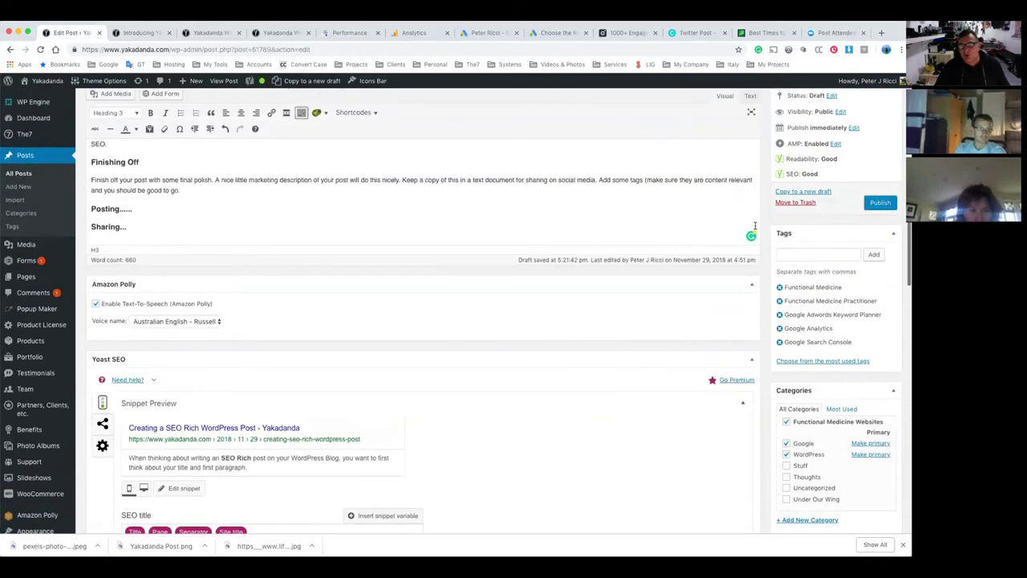
pyautogui.click(752, 249)
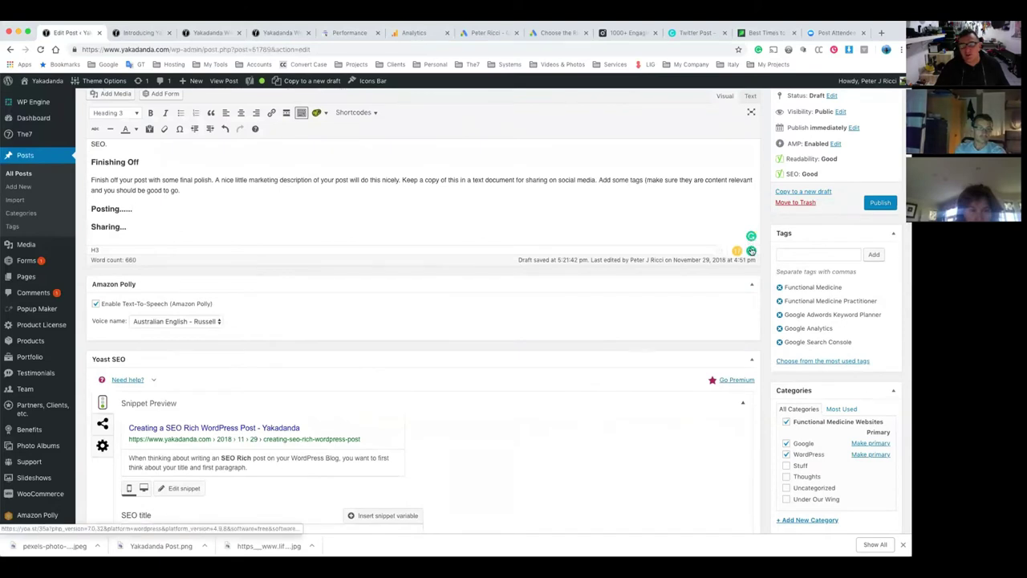
pyautogui.scroll(-10, 346, 201)
pyautogui.scroll(-4, 347, 200)
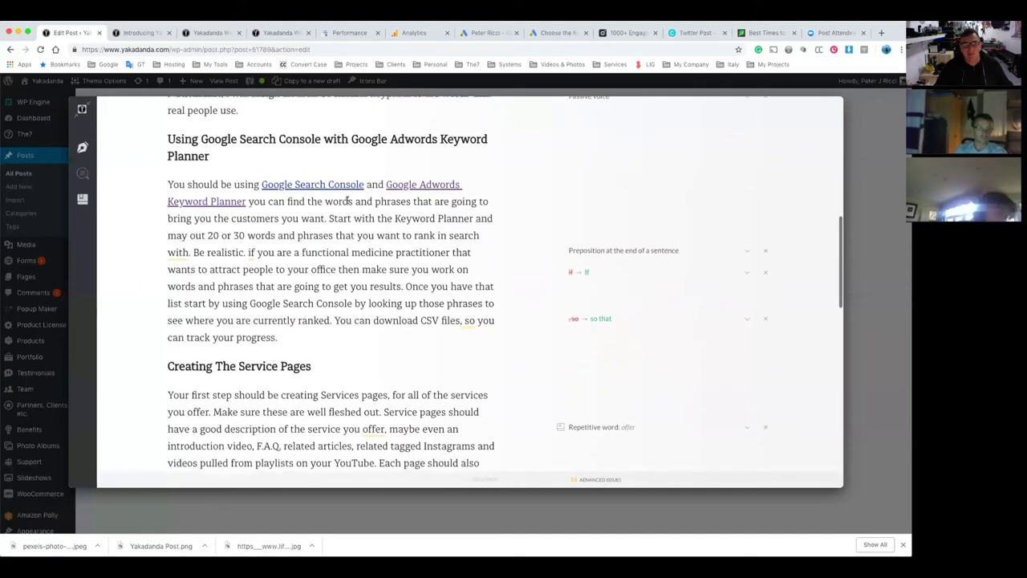
pyautogui.click(579, 193)
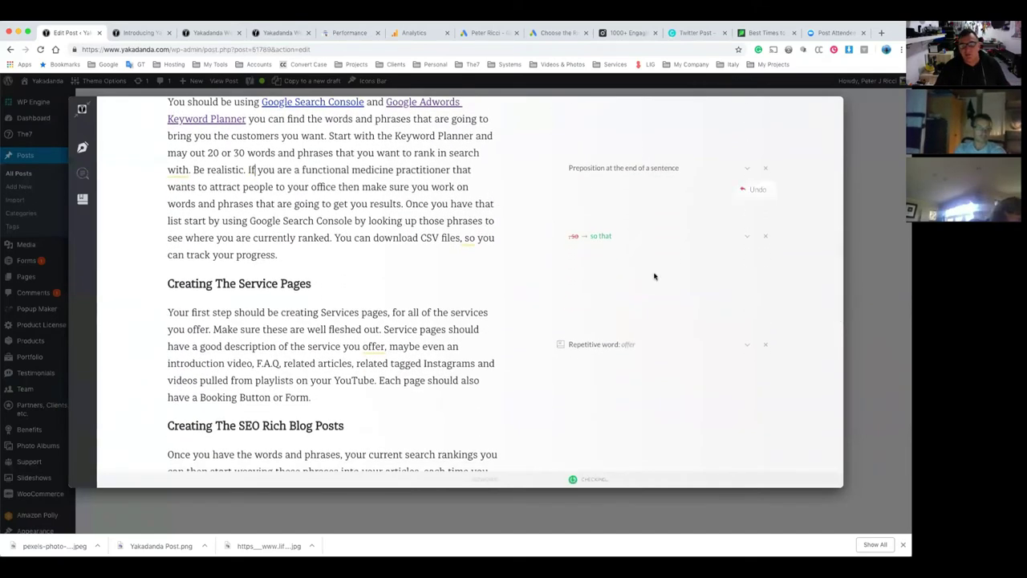
pyautogui.click(604, 245)
# Accept the punctuation corrections that move the comma and period inside the closing quotes in the natural keyphrases section.
pyautogui.scroll(5, 519, 273)
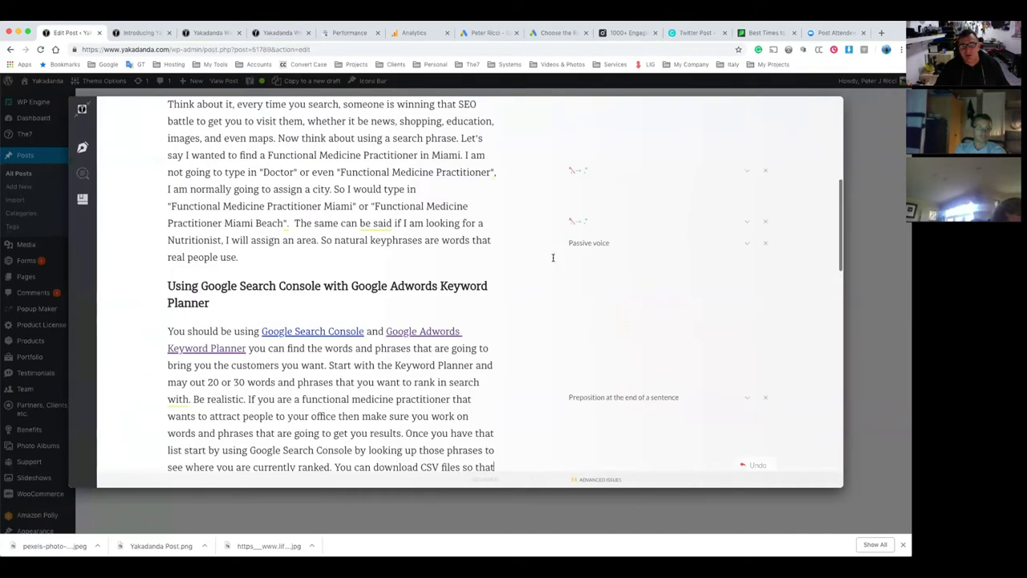
pyautogui.click(585, 169)
pyautogui.click(585, 187)
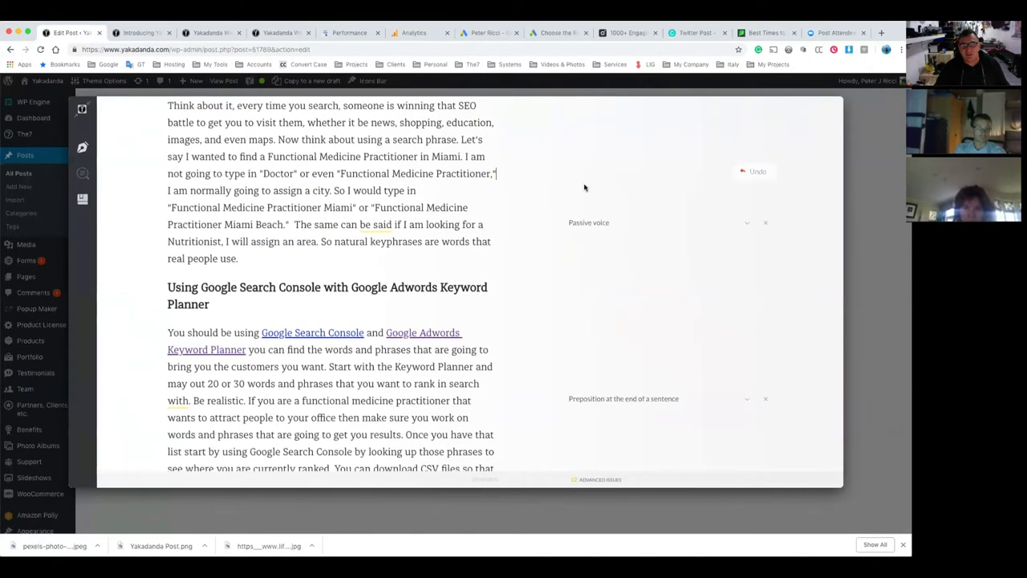
# Replace "a number of" with "some" in the Finding the Right Image section, check the remaining text and close the Grammarly editor.
pyautogui.scroll(-10, 505, 300)
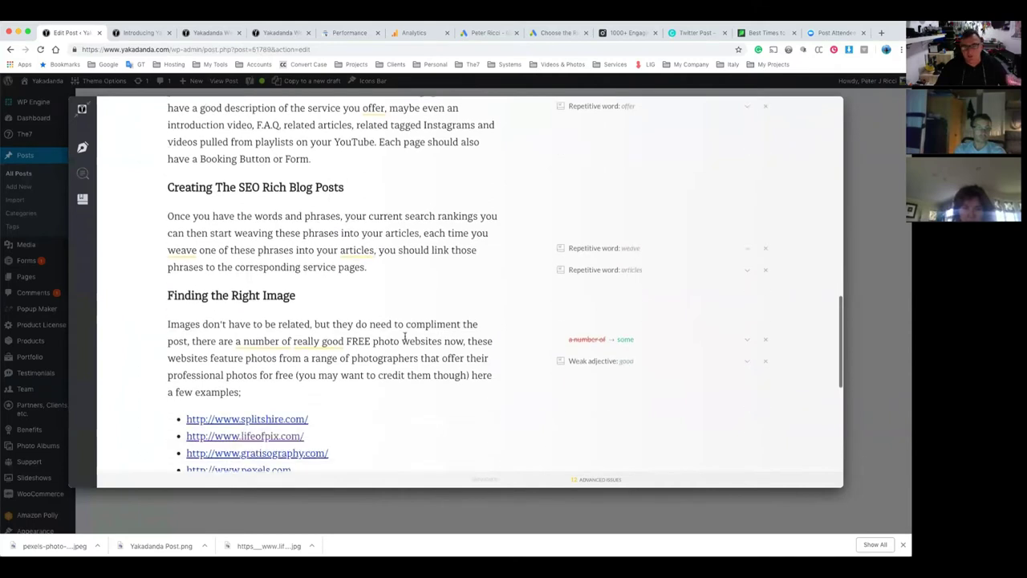
pyautogui.click(623, 280)
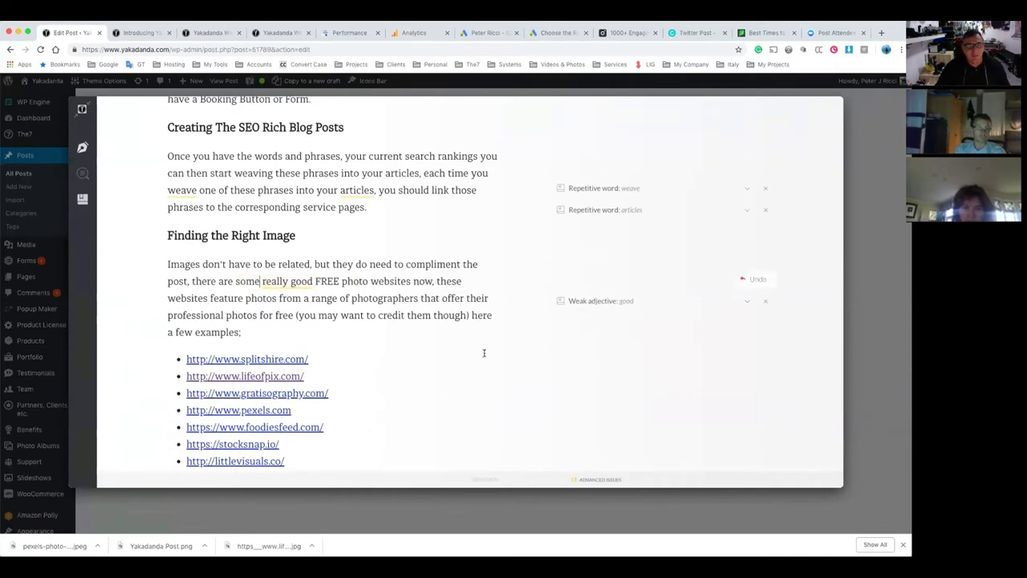
pyautogui.scroll(-2, 484, 353)
pyautogui.scroll(-4, 484, 353)
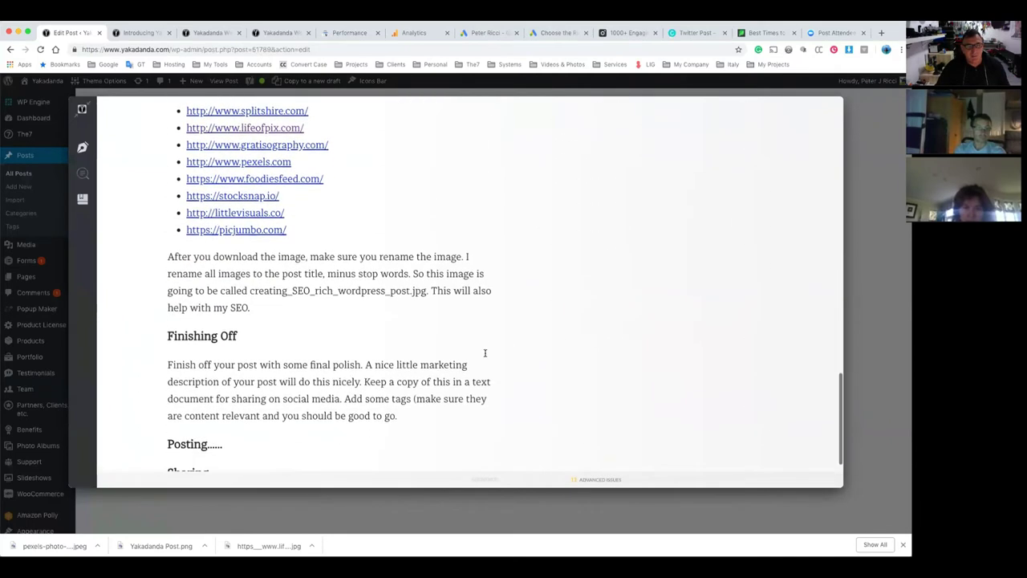
pyautogui.click(866, 372)
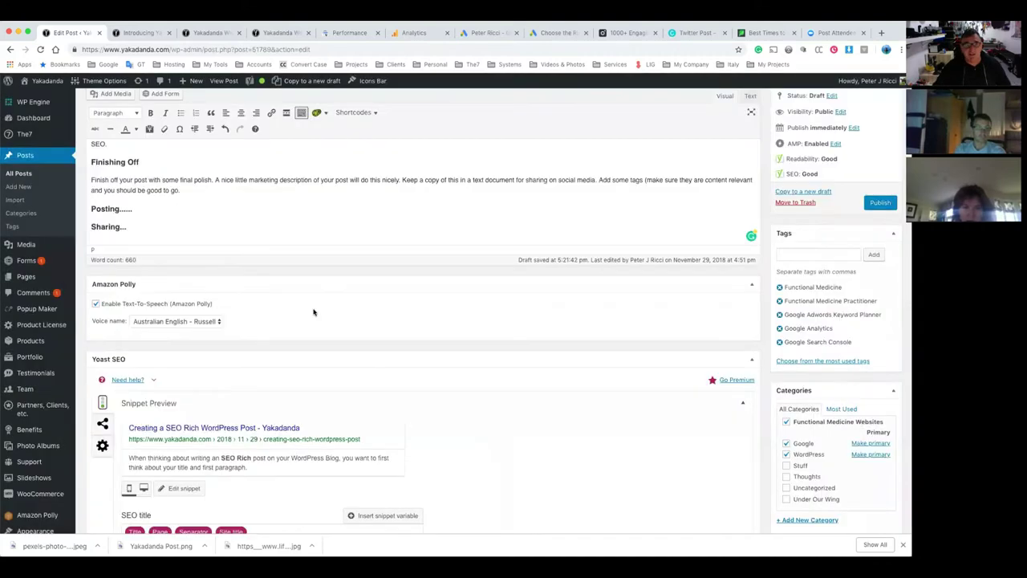
# Review the corrected post text in the WordPress editor and return to the post's title.
pyautogui.scroll(4, 420, 377)
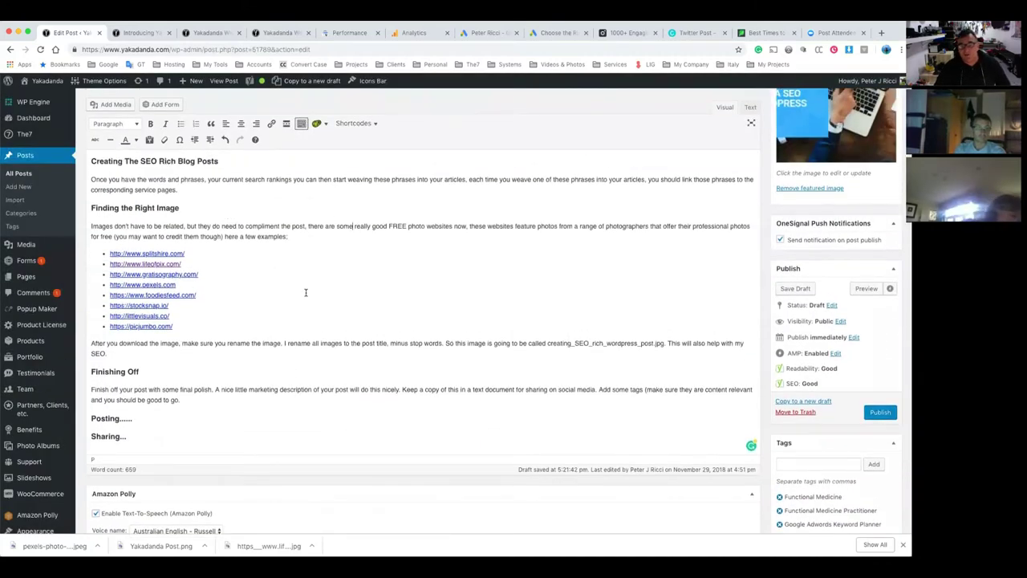
pyautogui.scroll(10, 305, 292)
pyautogui.scroll(-5, 330, 295)
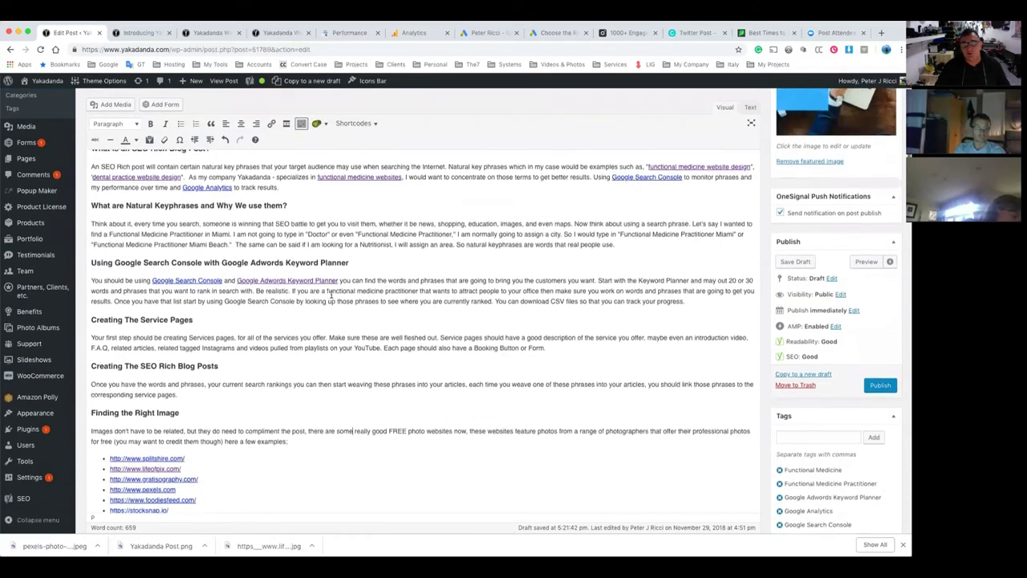
pyautogui.scroll(-1, 330, 296)
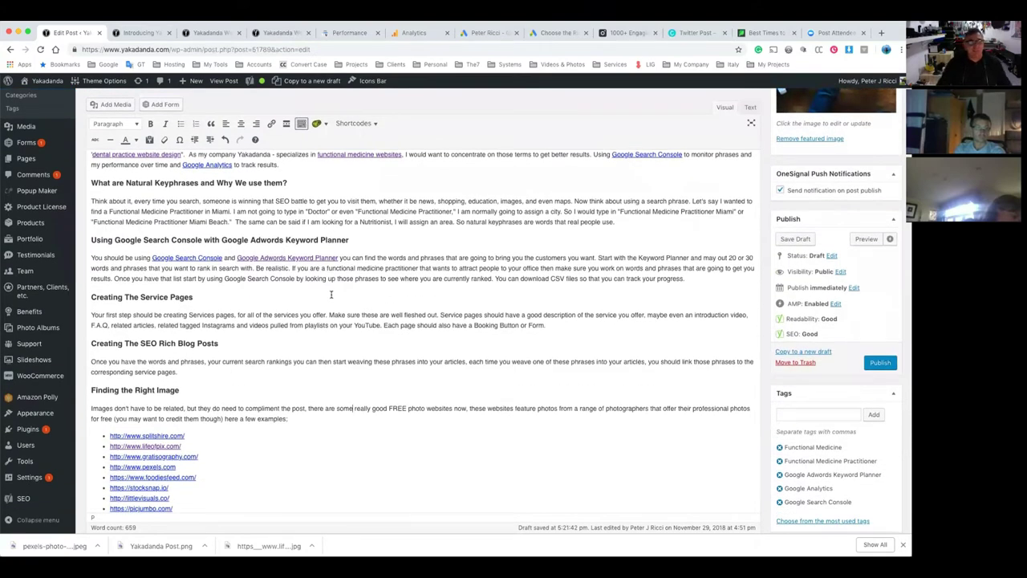
pyautogui.scroll(8, 331, 295)
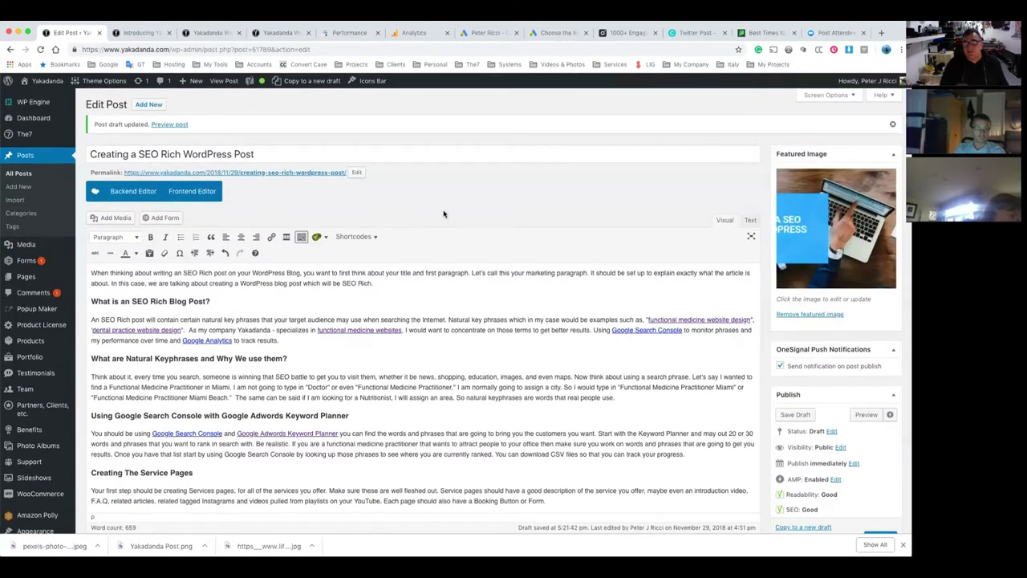